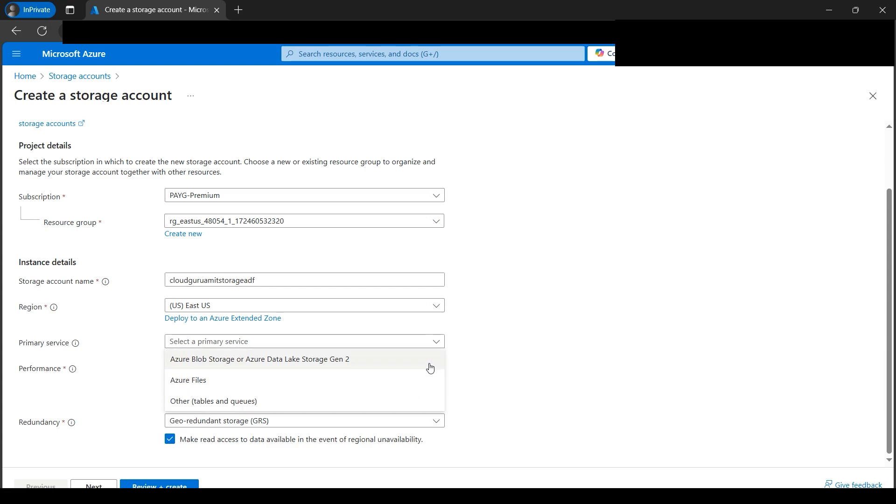
Set the storage account's redundancy to Locally-redundant storage (LRS) and create the account
{"action": "left_click", "coordinate": [568, 336]}
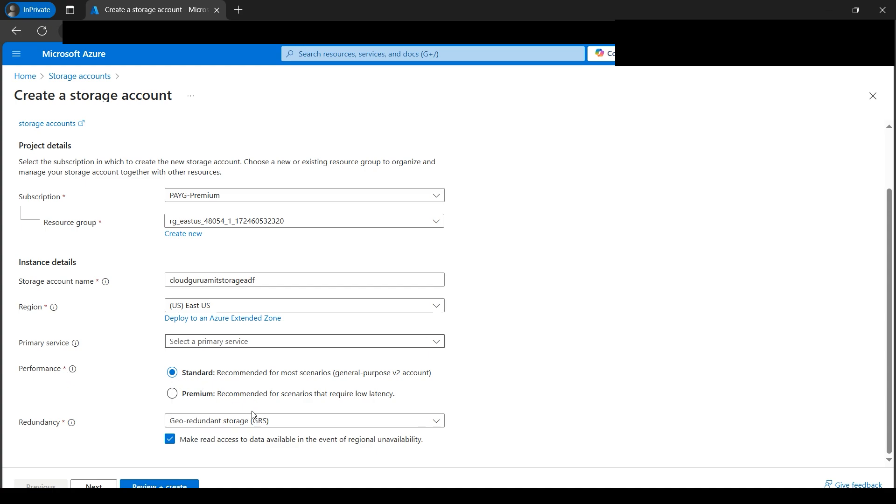
{"action": "left_click", "coordinate": [301, 425]}
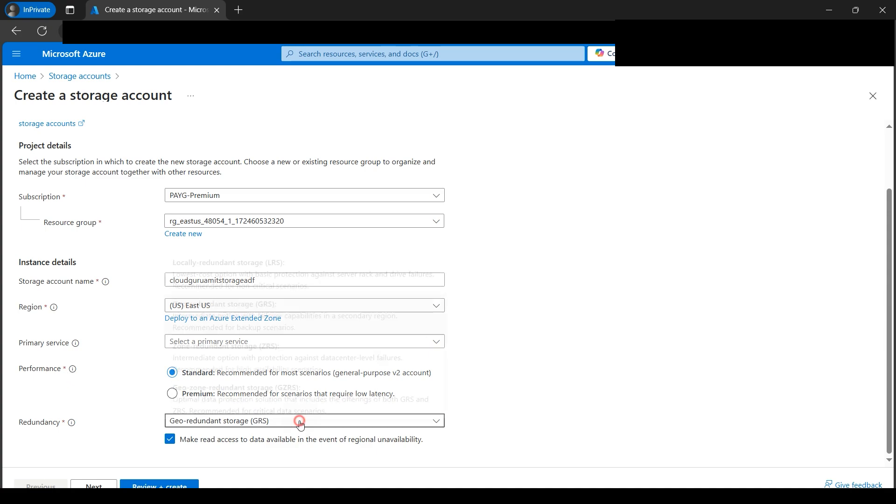
{"action": "left_click", "coordinate": [296, 271]}
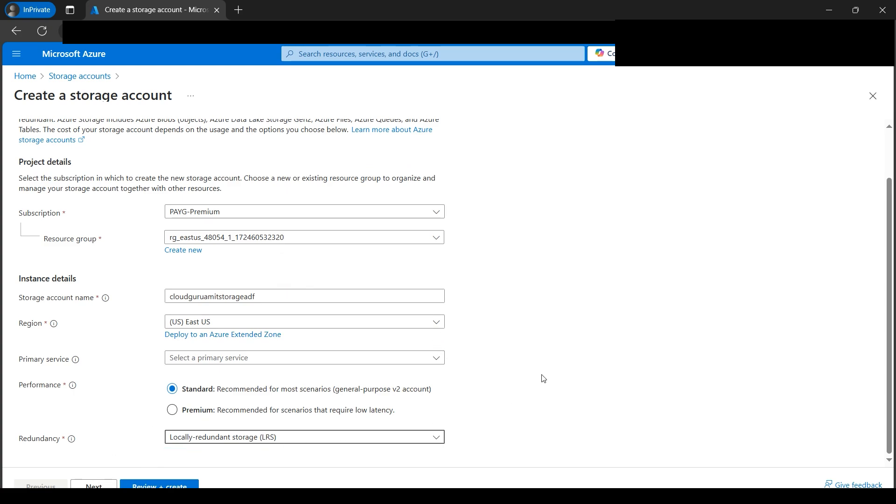
{"action": "left_click", "coordinate": [168, 483]}
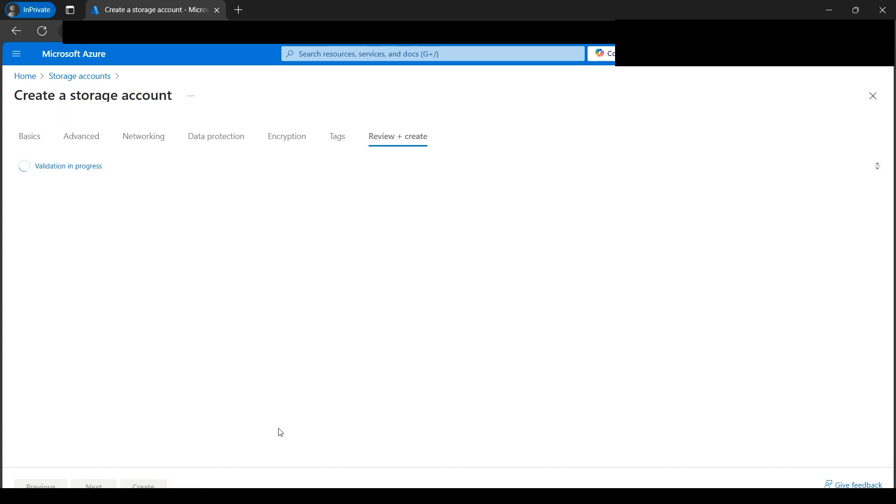
{"action": "left_click", "coordinate": [143, 485]}
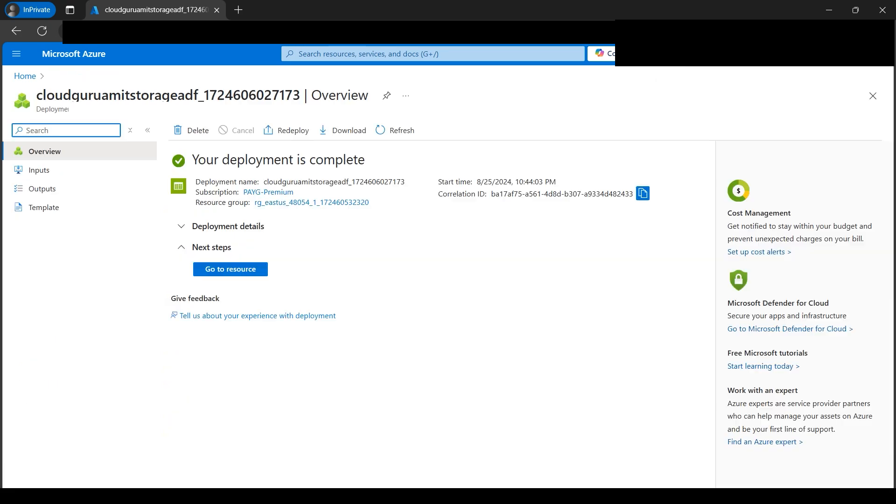
Open the deployed storage account, dismiss the service menu tip and consult the architecture diagram image
{"action": "left_click", "coordinate": [247, 274]}
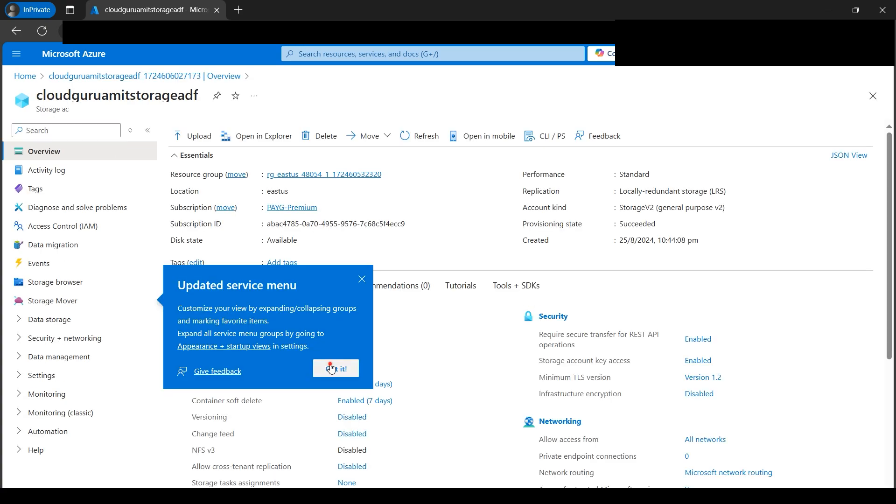
{"action": "left_click", "coordinate": [336, 368]}
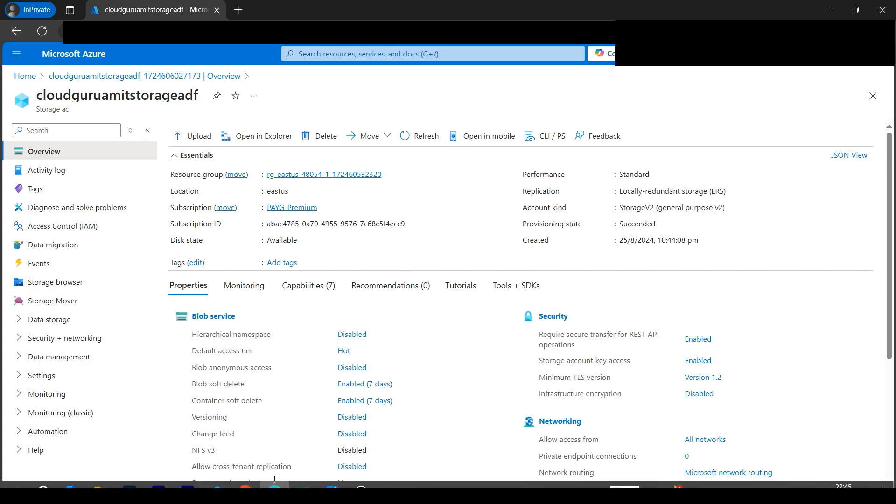
{"action": "left_click", "coordinate": [332, 486]}
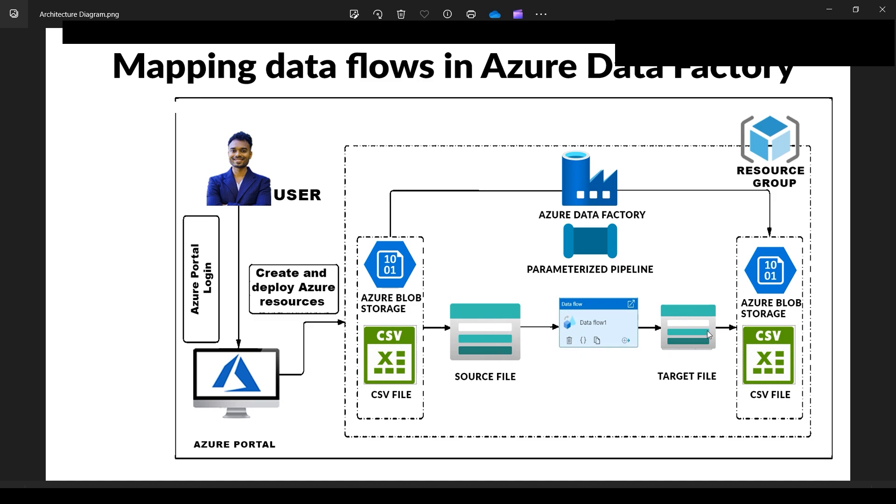
{"action": "left_click", "coordinate": [332, 494]}
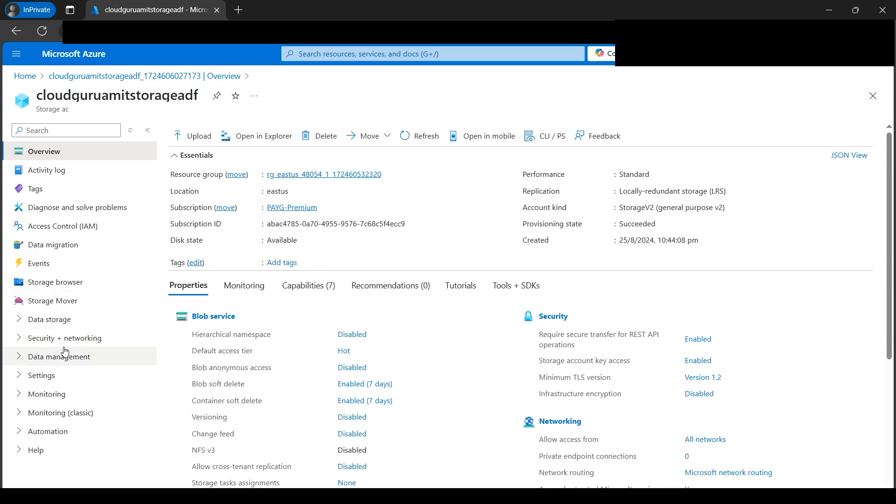
Create a blob container named landing in the cloudguruamitstorageadf storage account
{"action": "left_click", "coordinate": [40, 326]}
{"action": "left_click", "coordinate": [46, 336]}
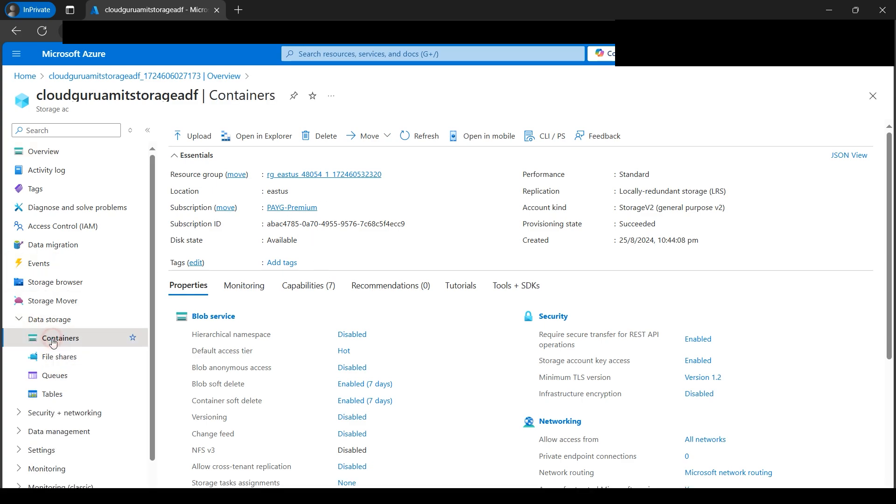
{"action": "left_click", "coordinate": [200, 133]}
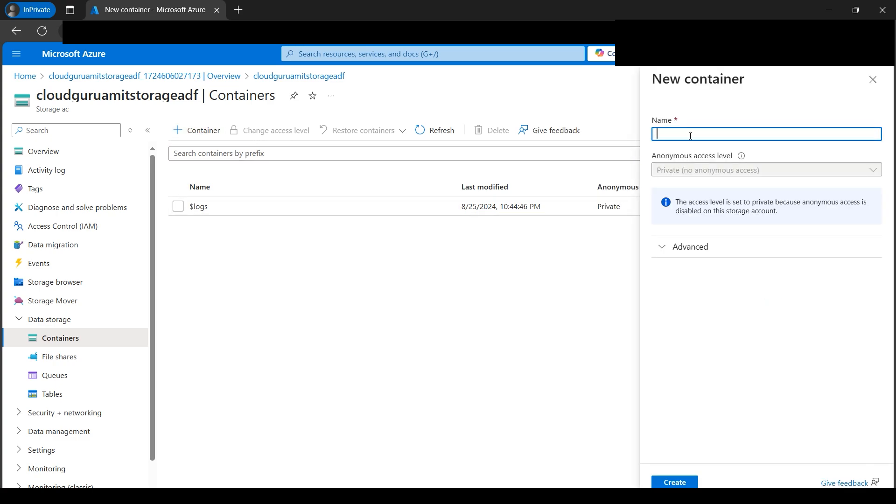
{"action": "type", "text": "landing"}
{"action": "left_click", "coordinate": [674, 482]}
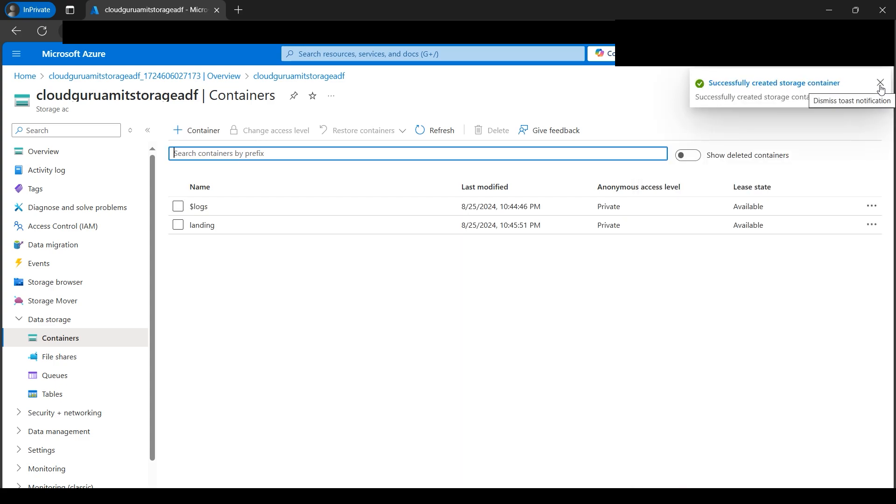
{"action": "left_click", "coordinate": [880, 88]}
Upload the Company.csv file from the Part-15 Files folder into the landing container
{"action": "left_click", "coordinate": [209, 227]}
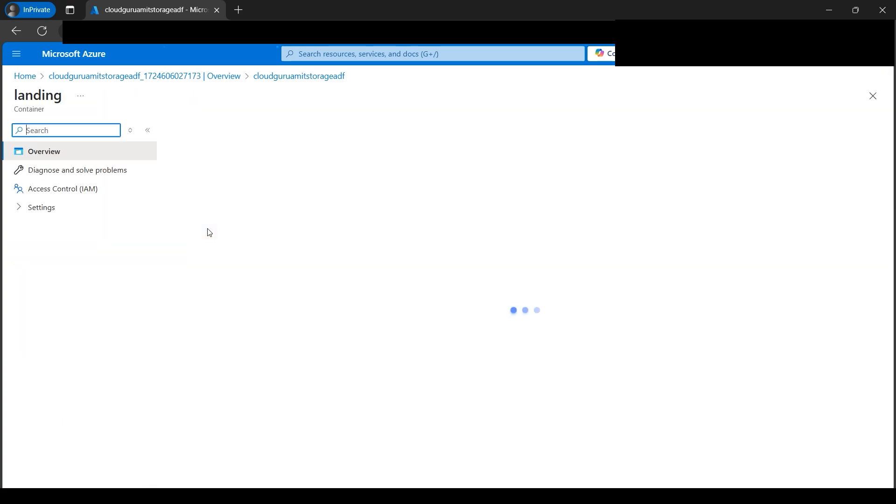
{"action": "left_click", "coordinate": [191, 136]}
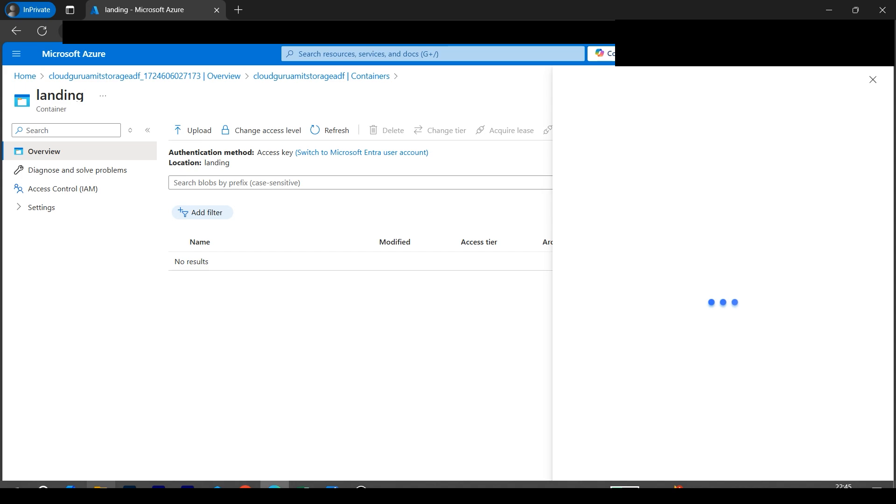
{"action": "left_click", "coordinate": [100, 486]}
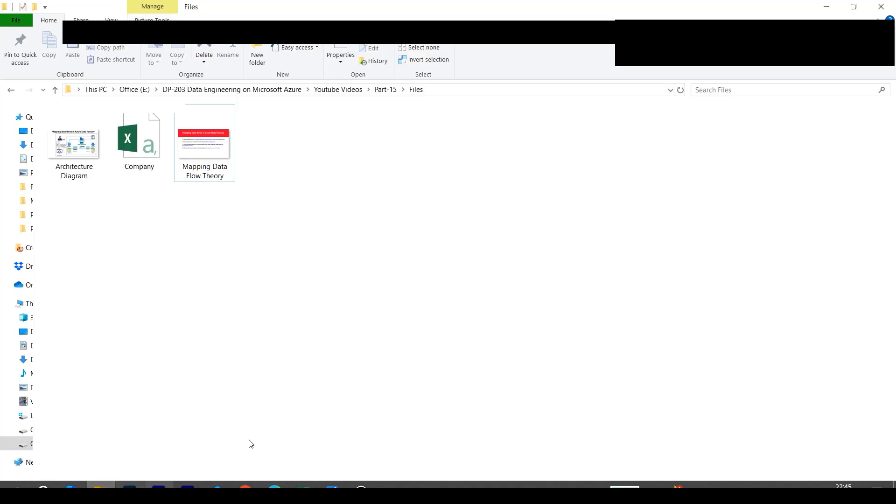
{"action": "left_click", "coordinate": [146, 165]}
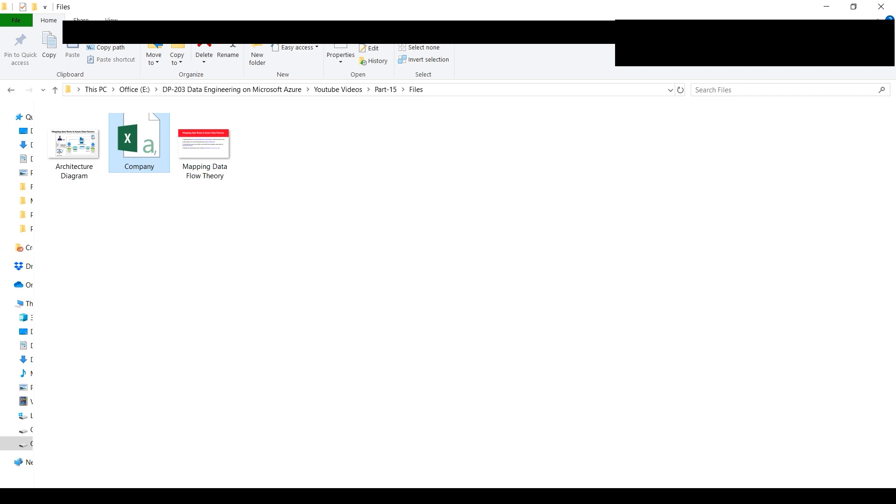
{"action": "left_click", "coordinate": [274, 487]}
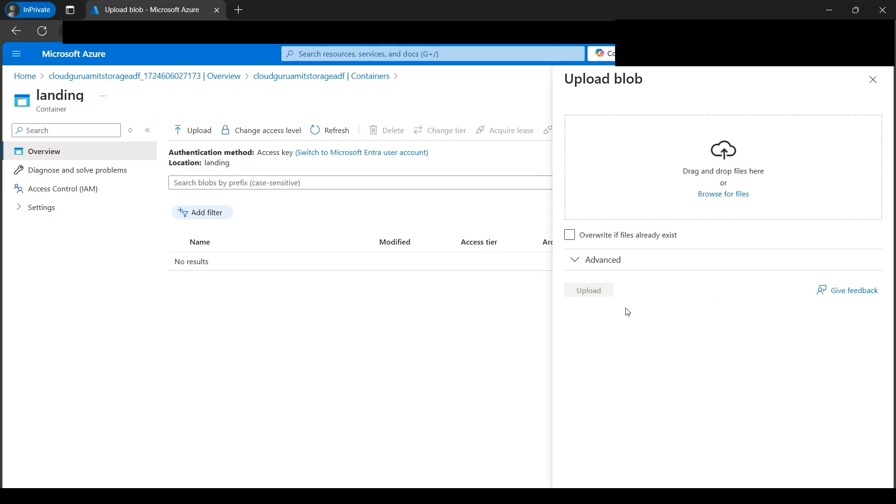
{"action": "left_click", "coordinate": [723, 195]}
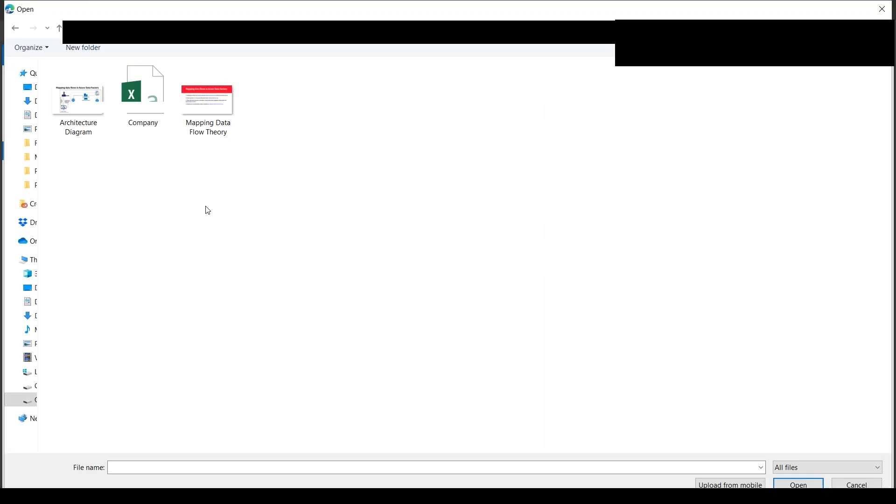
{"action": "double_click", "coordinate": [149, 110]}
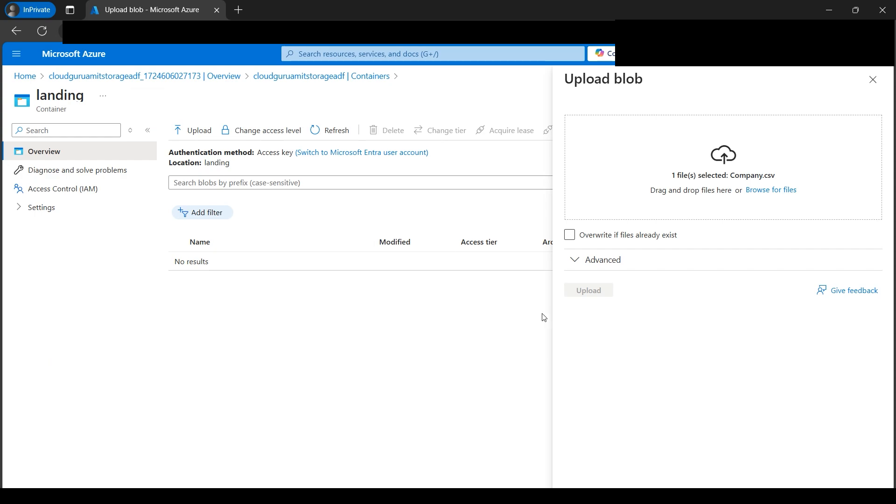
{"action": "left_click", "coordinate": [595, 292]}
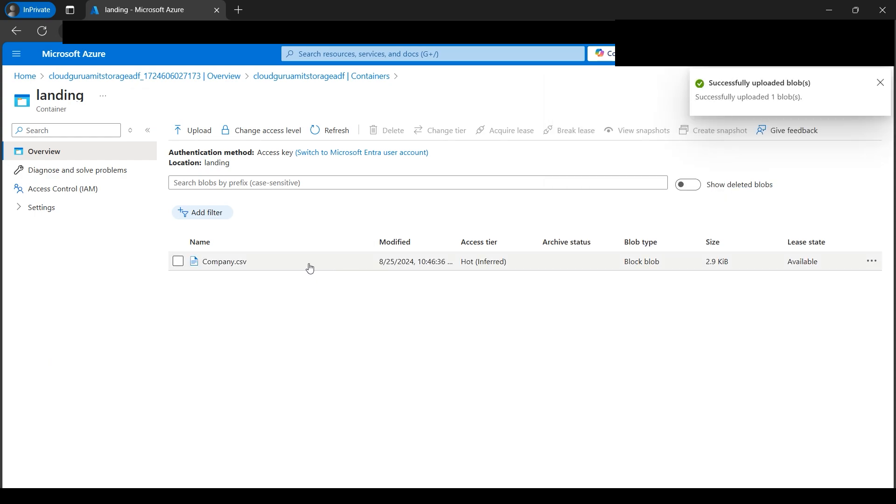
{"action": "left_click", "coordinate": [881, 83]}
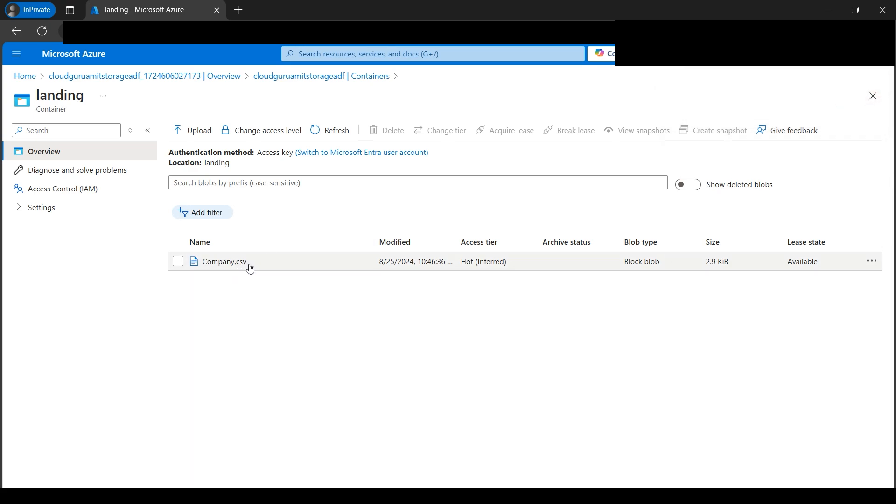
Create a second container named staging in the storage account and check the architecture diagram again
{"action": "left_click", "coordinate": [345, 76]}
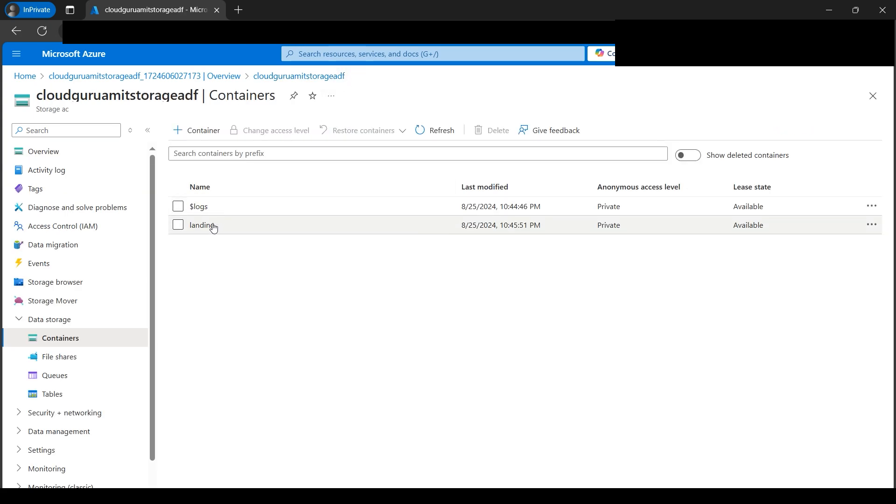
{"action": "left_click", "coordinate": [199, 132]}
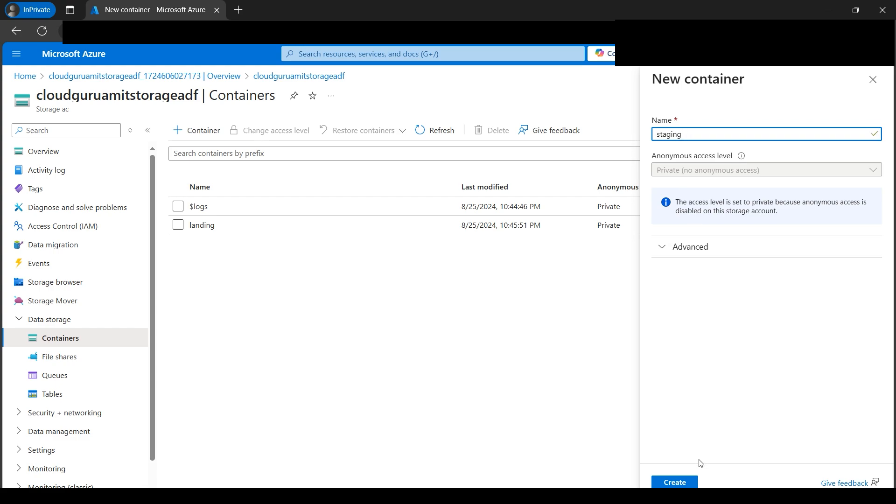
{"action": "left_click", "coordinate": [681, 482]}
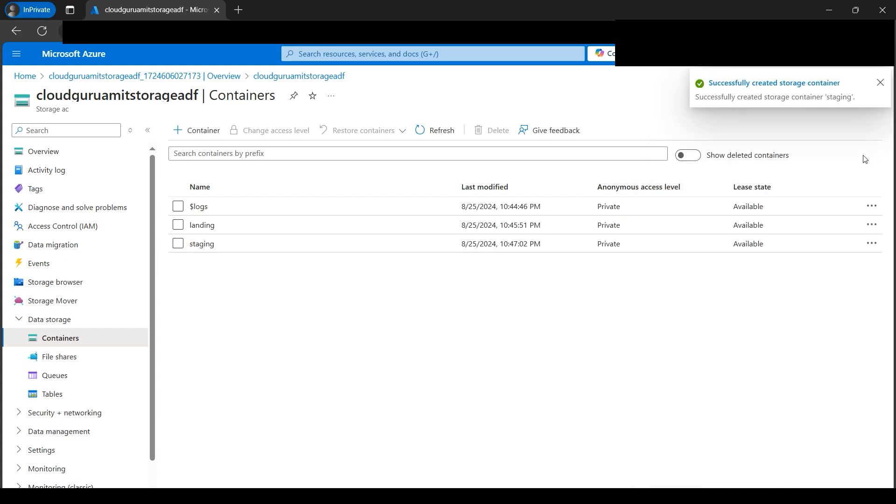
{"action": "left_click", "coordinate": [880, 83]}
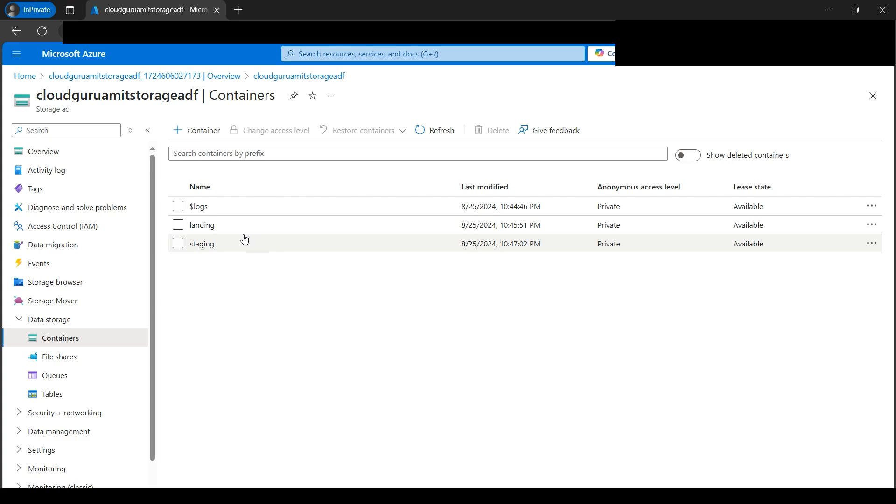
{"action": "left_click", "coordinate": [330, 493]}
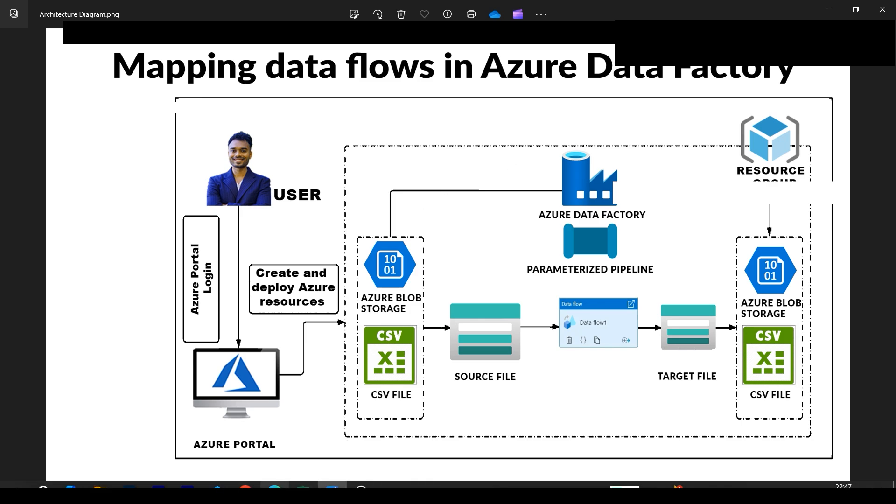
{"action": "left_click", "coordinate": [275, 493]}
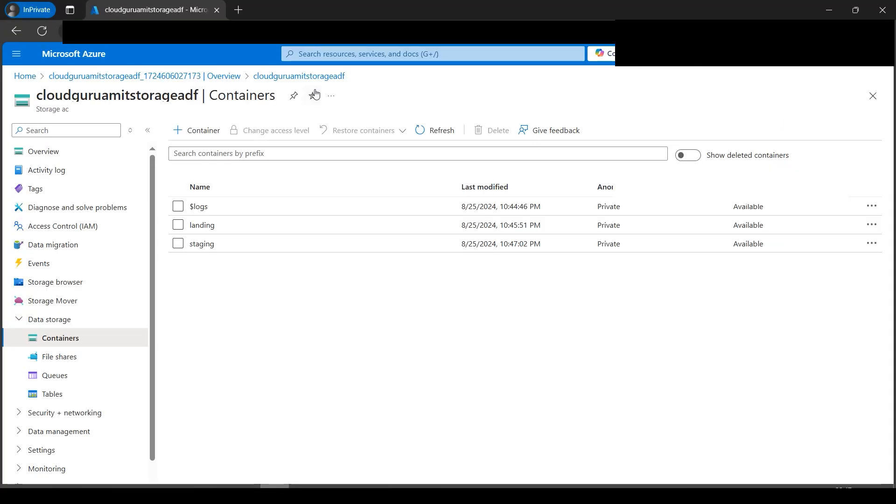
Duplicate the portal page in the browser, find the Data factories service and start creating a data factory
{"action": "right_click", "coordinate": [170, 12]}
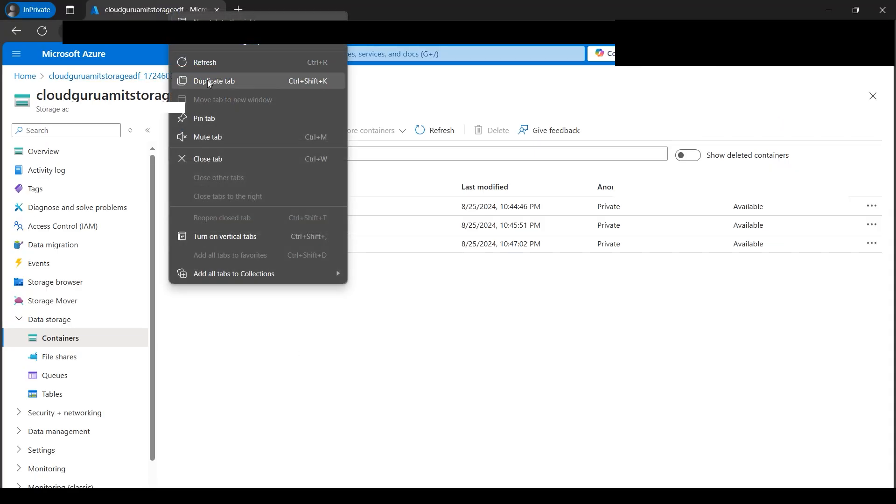
{"action": "left_click", "coordinate": [207, 79]}
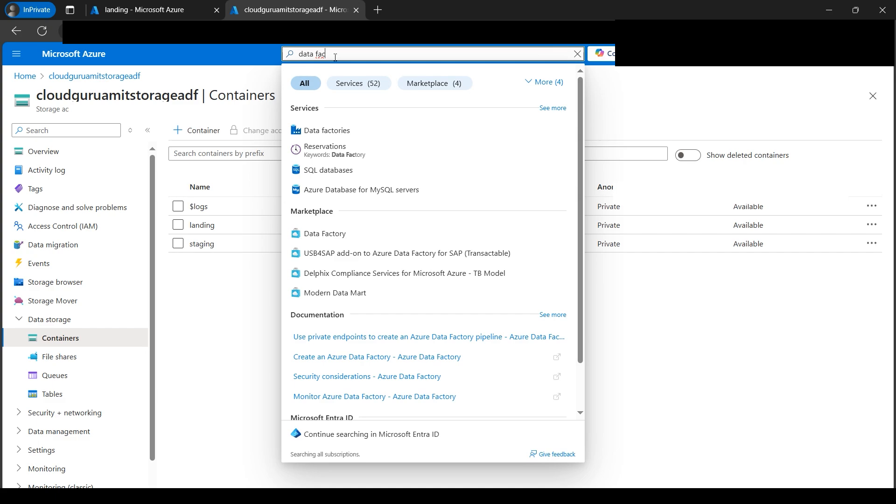
{"action": "left_click", "coordinate": [335, 135]}
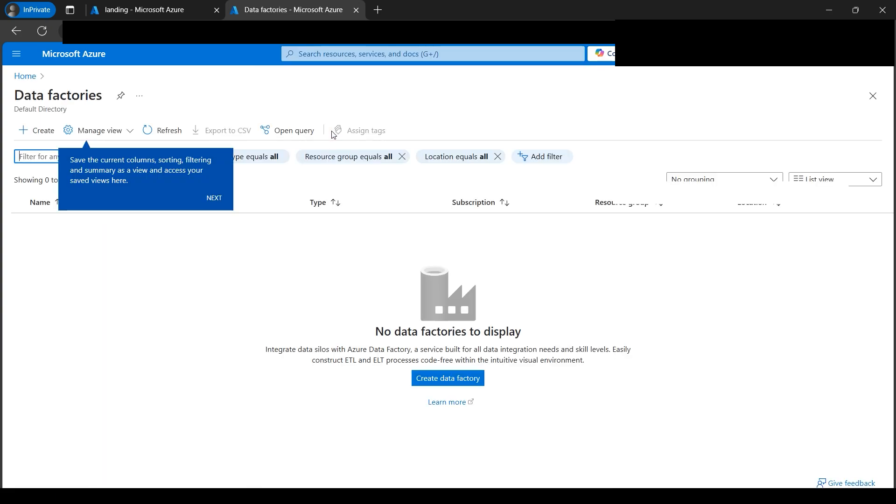
{"action": "left_click", "coordinate": [212, 200]}
{"action": "left_click", "coordinate": [451, 383]}
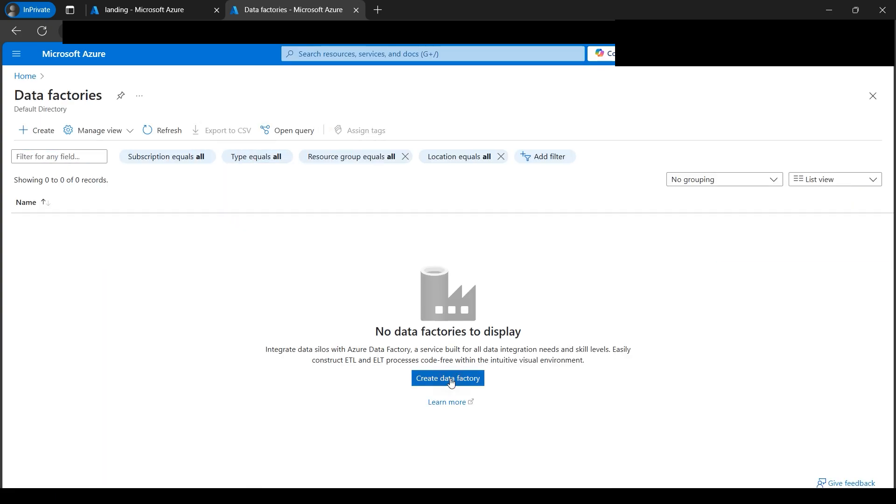
{"action": "left_click", "coordinate": [450, 383]}
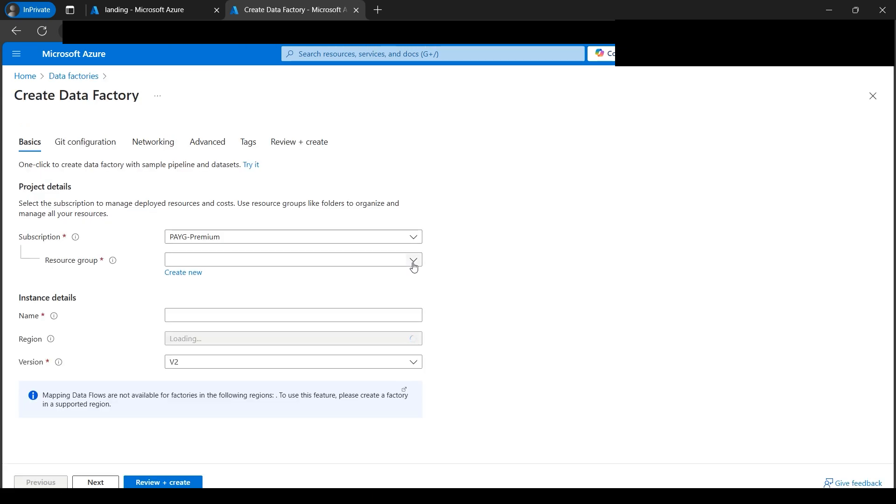
{"action": "left_click", "coordinate": [413, 261]}
{"action": "left_click", "coordinate": [352, 295]}
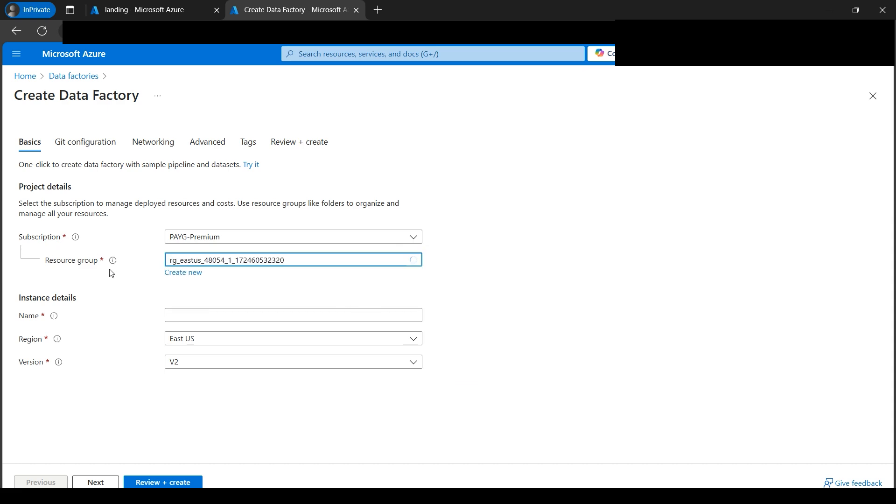
{"action": "left_click", "coordinate": [232, 318]}
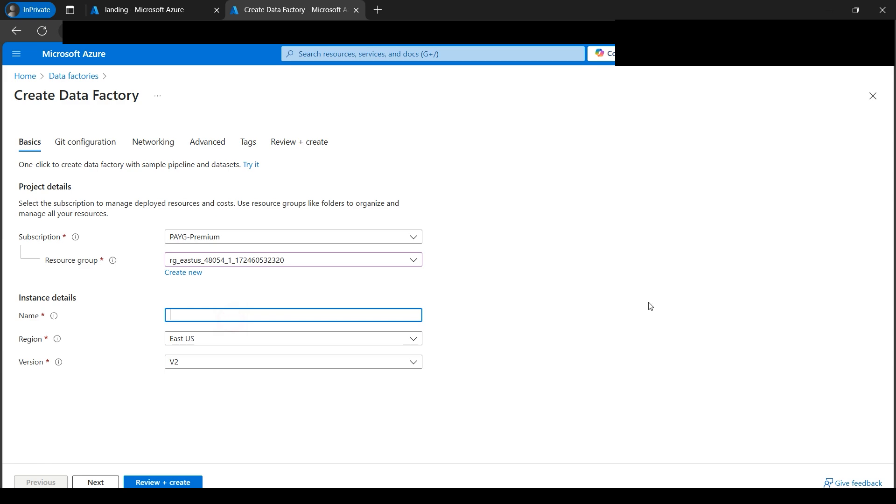
{"action": "type", "text": "cloudguruamitdatafactory"}
{"action": "left_click", "coordinate": [182, 484]}
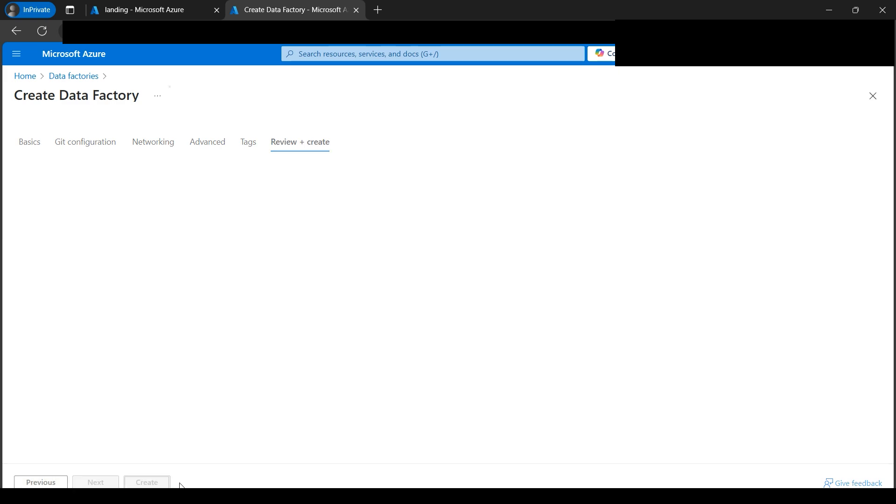
Create the data factory, open the deployed cloudguruamitdatafactory resource and launch Azure Data Factory Studio
{"action": "left_click", "coordinate": [159, 485]}
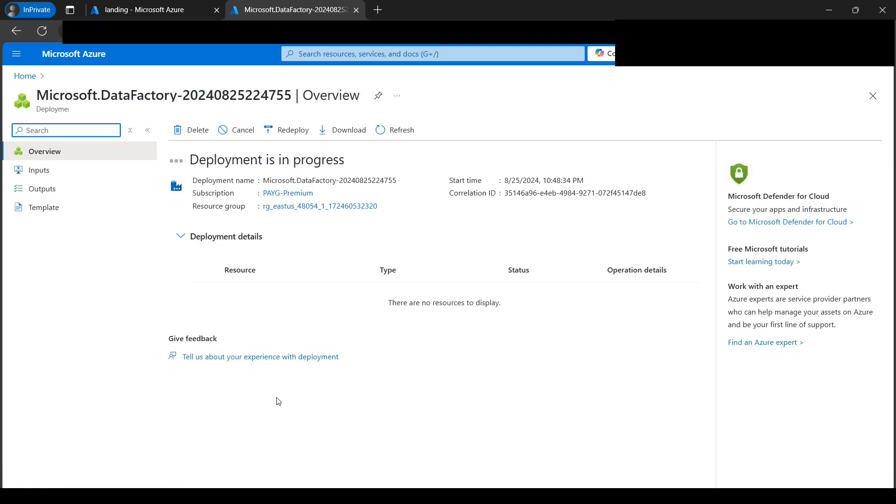
{"action": "left_click", "coordinate": [249, 288]}
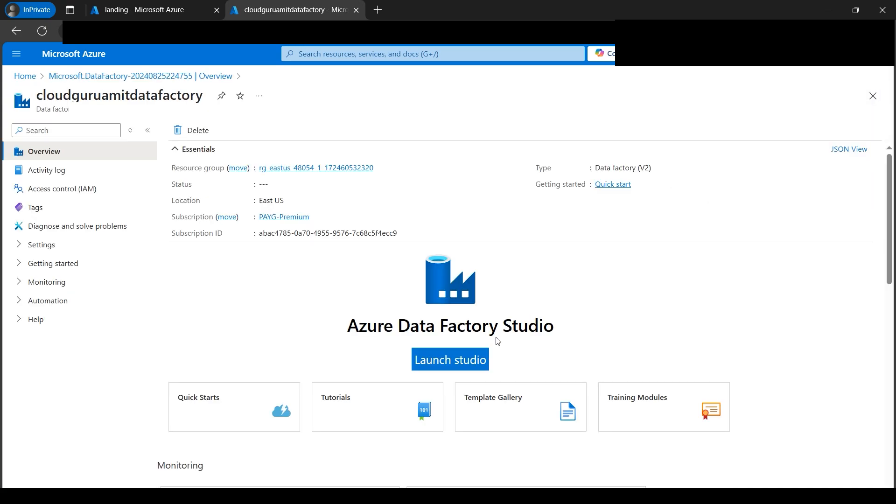
{"action": "left_click", "coordinate": [468, 361]}
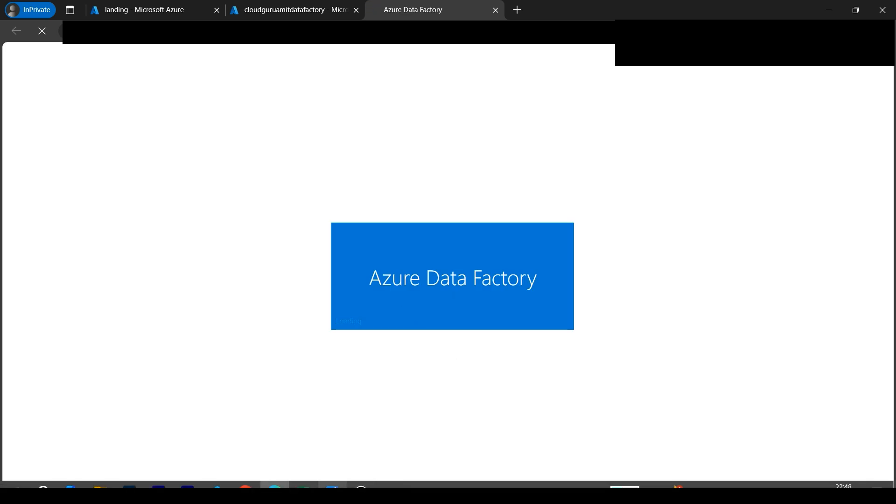
Review the architecture diagram and the first data row of the Company file in Excel, and return to the browser
{"action": "left_click", "coordinate": [333, 493]}
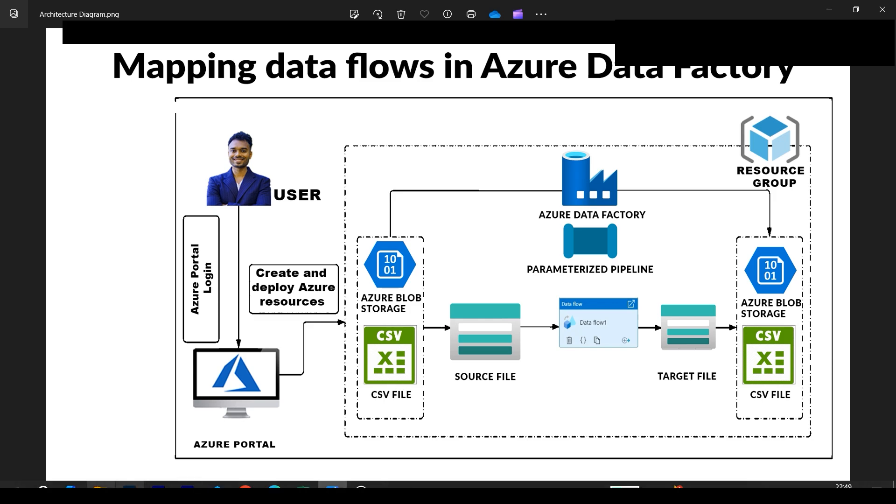
{"action": "left_click", "coordinate": [116, 486]}
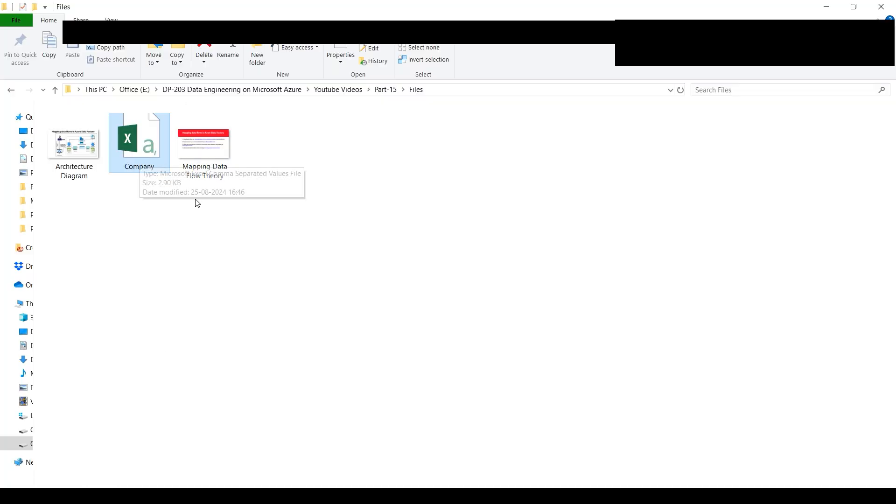
{"action": "mouse_move", "coordinate": [334, 499]}
{"action": "left_click", "coordinate": [303, 487]}
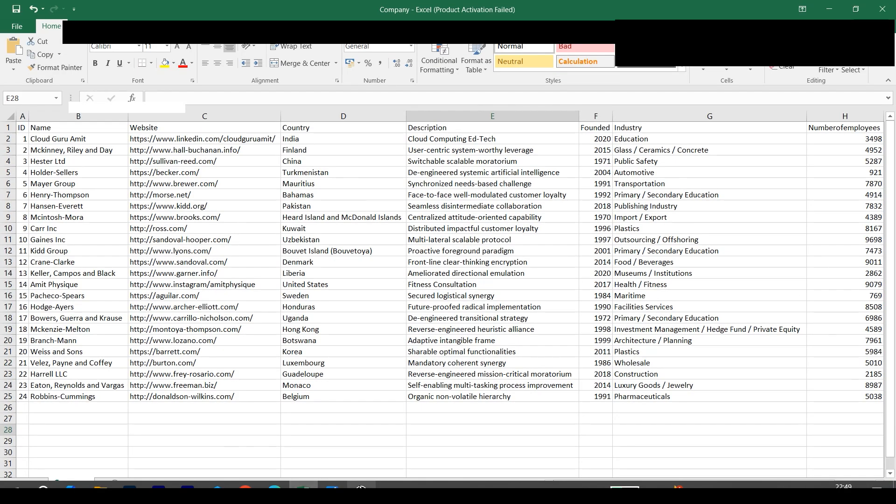
{"action": "left_click", "coordinate": [8, 138]}
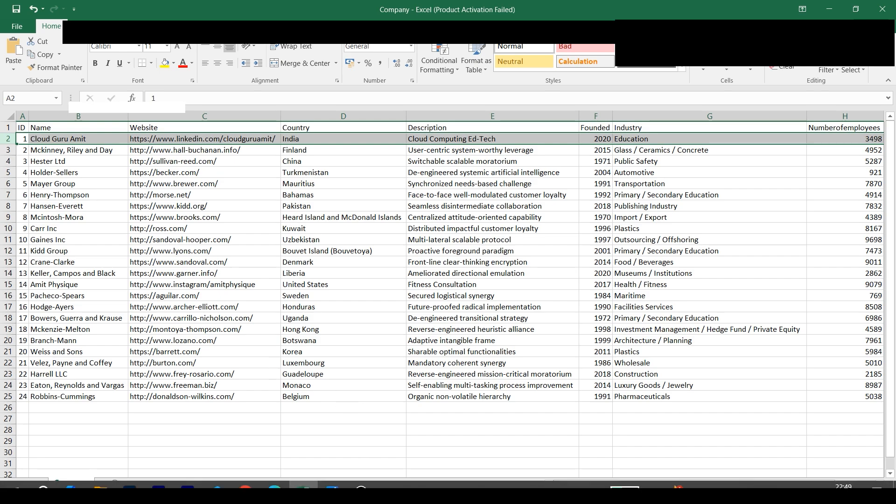
{"action": "left_click", "coordinate": [273, 493]}
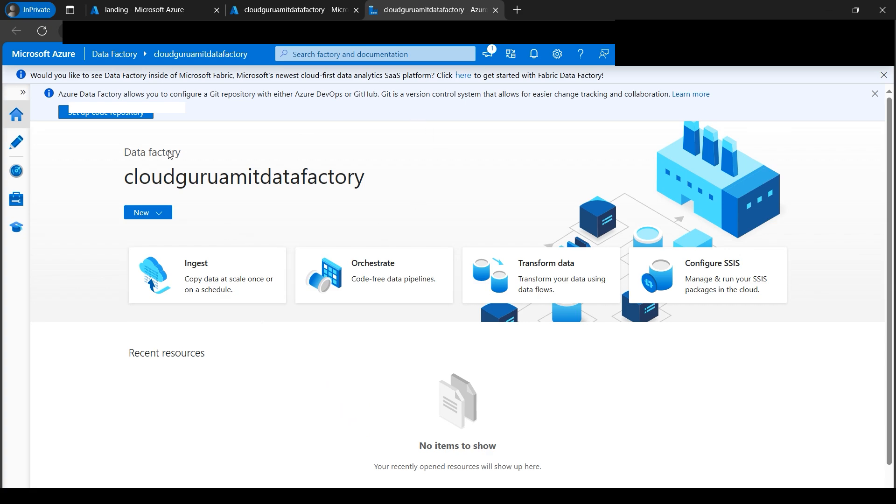
Create a new data flow in the factory's authoring area and name it ClouGuruAmitDataFlow
{"action": "left_click", "coordinate": [20, 145]}
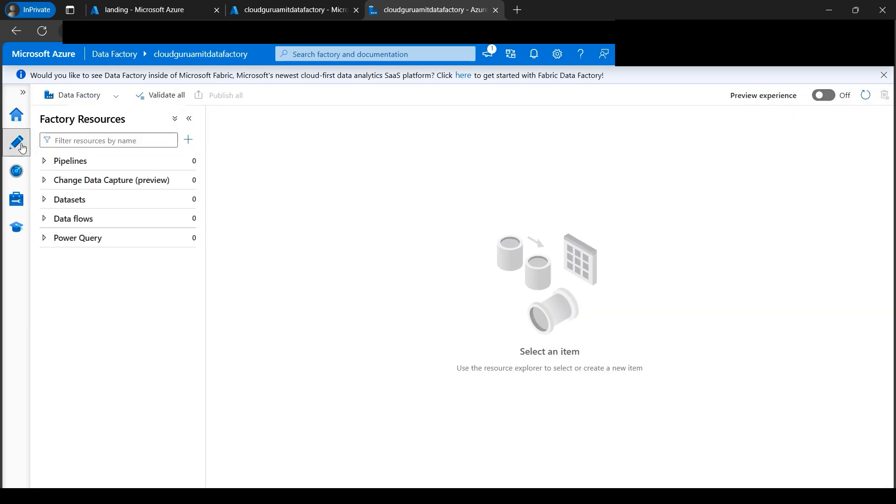
{"action": "left_click", "coordinate": [188, 141]}
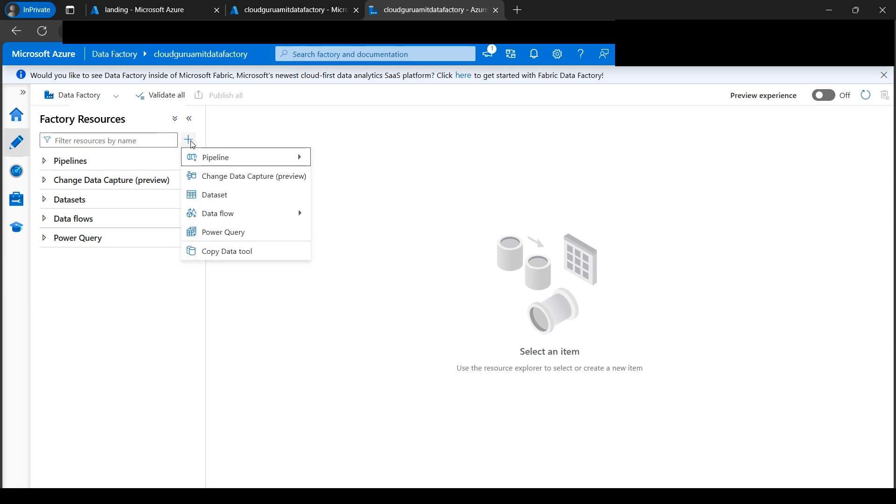
{"action": "mouse_move", "coordinate": [237, 217]}
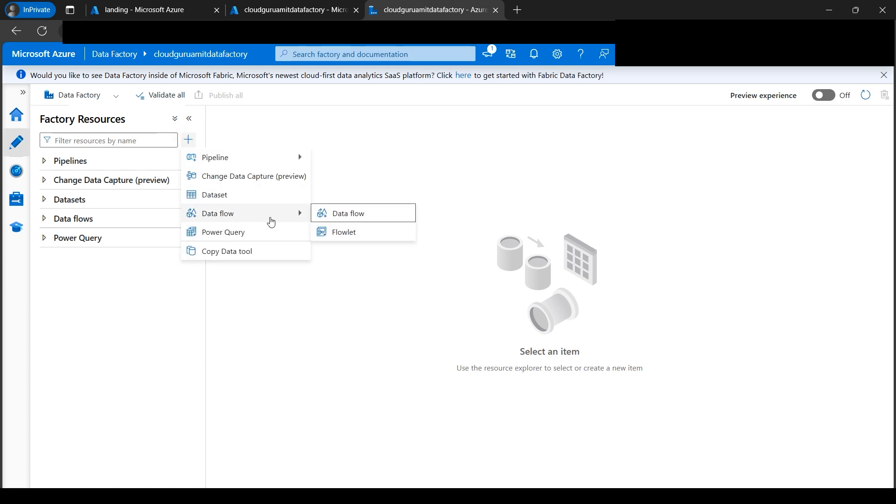
{"action": "left_click", "coordinate": [338, 219]}
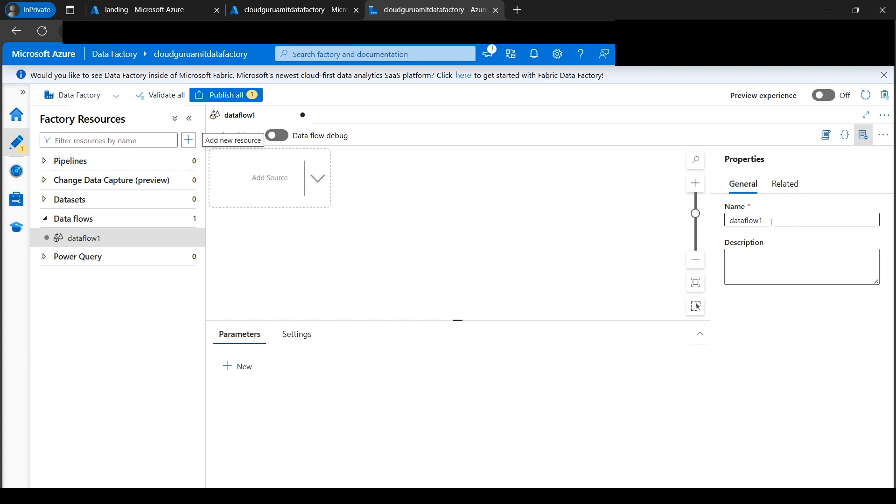
{"action": "left_click", "coordinate": [731, 219]}
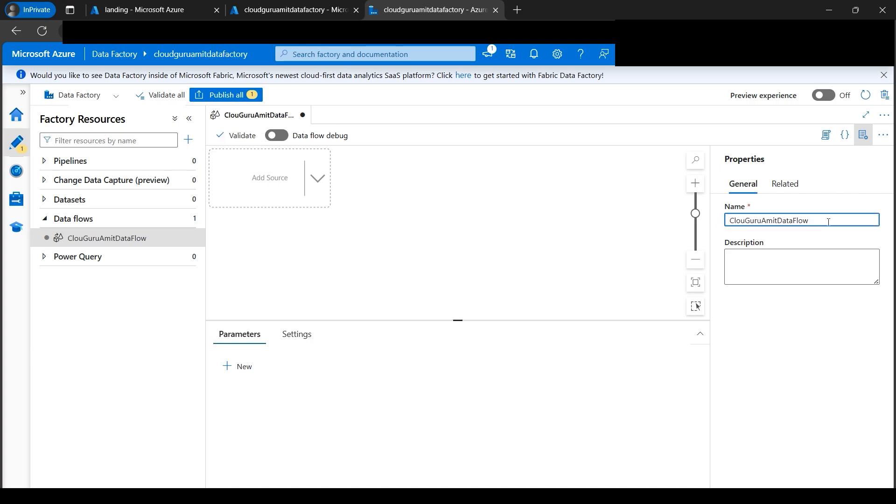
Add a source to the data flow with Dataset as its source type and start a new dataset for it
{"action": "left_click", "coordinate": [274, 187]}
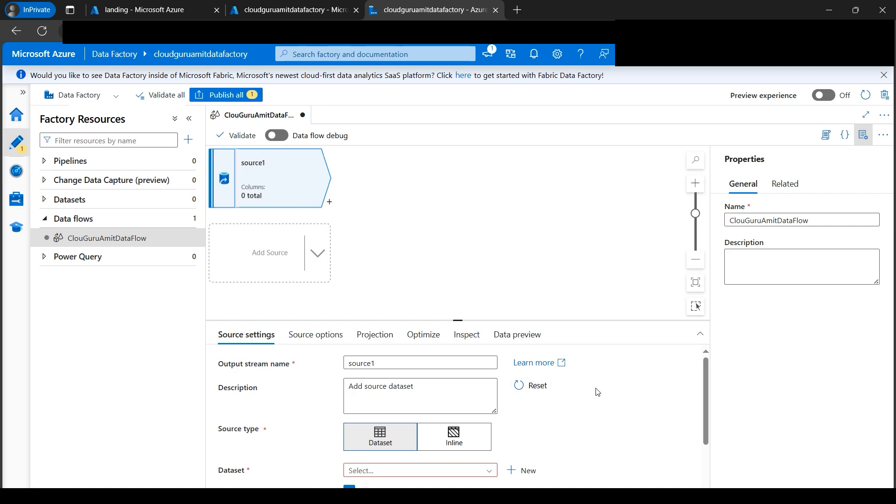
{"action": "scroll", "coordinate": [707, 382], "scroll_direction": "down", "scroll_amount": 1}
{"action": "scroll", "coordinate": [706, 382], "scroll_direction": "up", "scroll_amount": 1}
{"action": "left_click", "coordinate": [488, 472]}
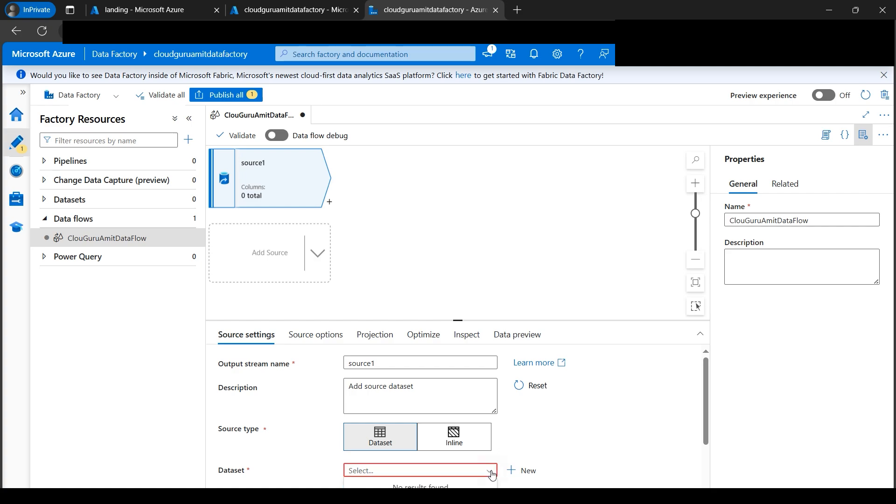
{"action": "left_click", "coordinate": [489, 472]}
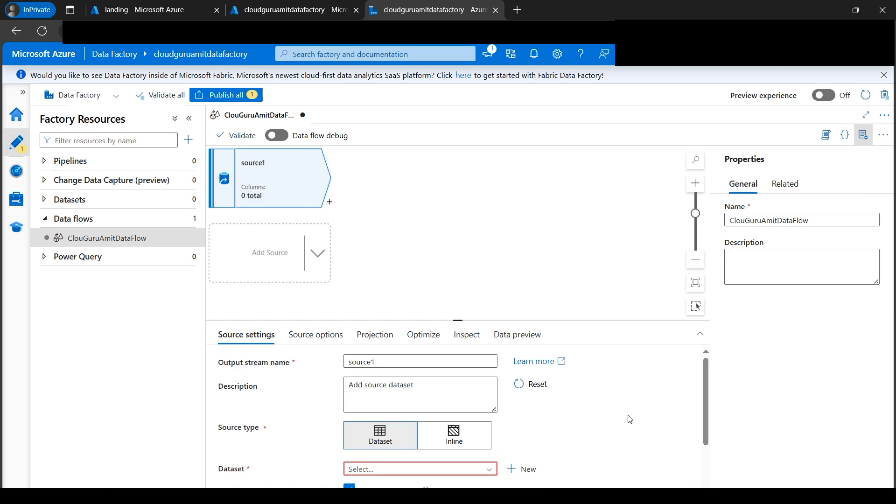
{"action": "scroll", "coordinate": [635, 418], "scroll_direction": "down", "scroll_amount": 1}
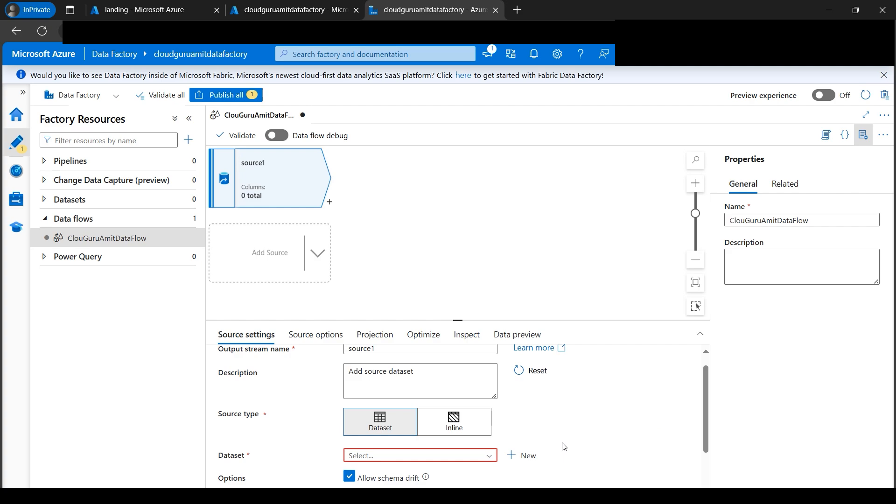
{"action": "left_click", "coordinate": [526, 460]}
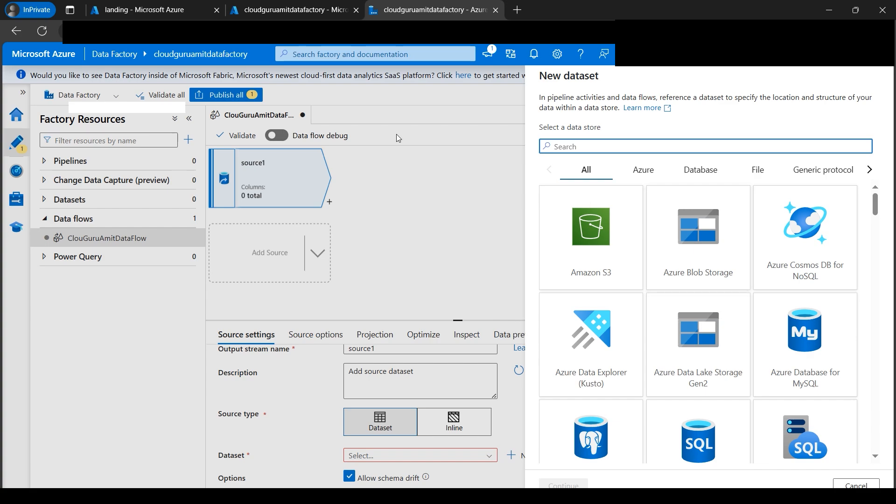
Check the landing container and select Azure Blob Storage as the new dataset's data store
{"action": "left_click", "coordinate": [119, 14]}
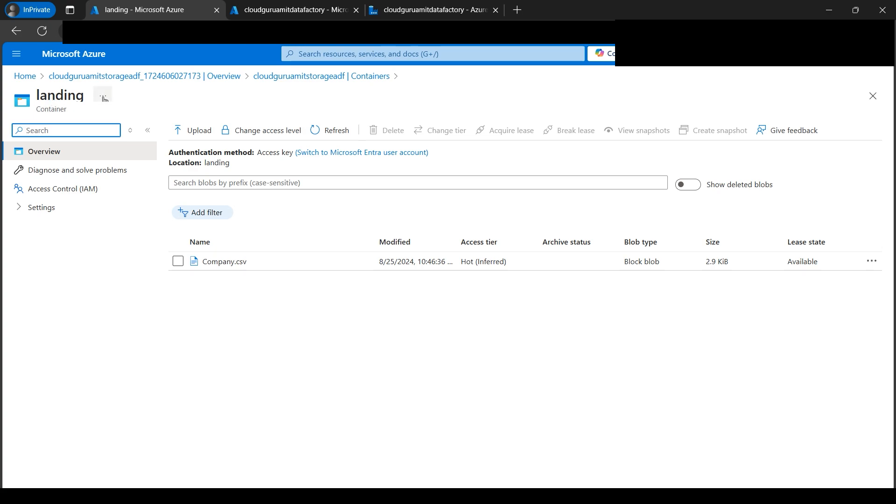
{"action": "left_click", "coordinate": [289, 9]}
{"action": "left_click", "coordinate": [389, 13]}
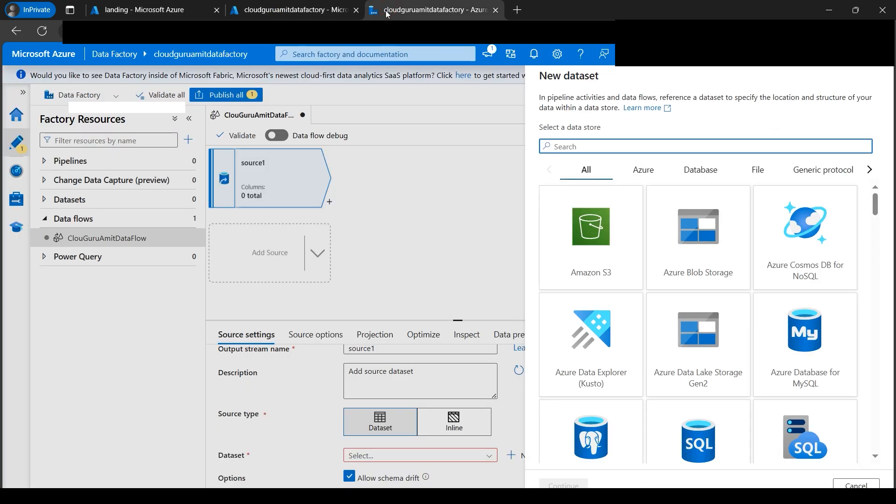
{"action": "left_click", "coordinate": [700, 254]}
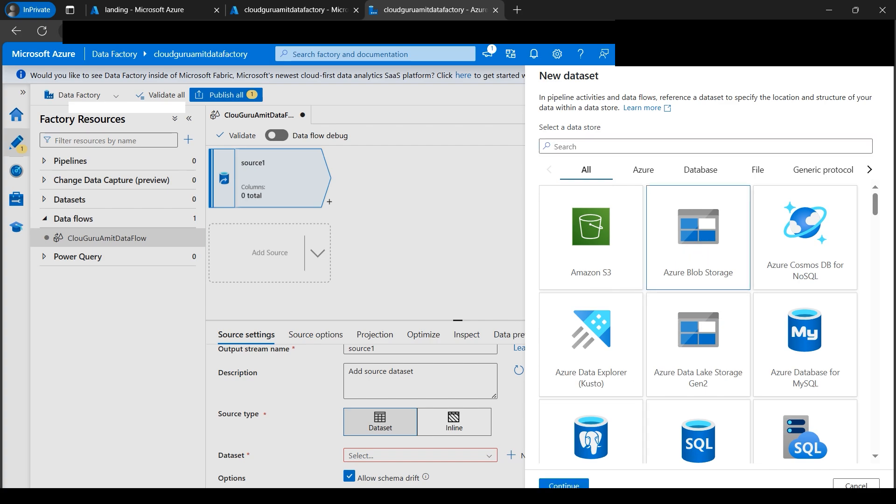
{"action": "left_click", "coordinate": [567, 485]}
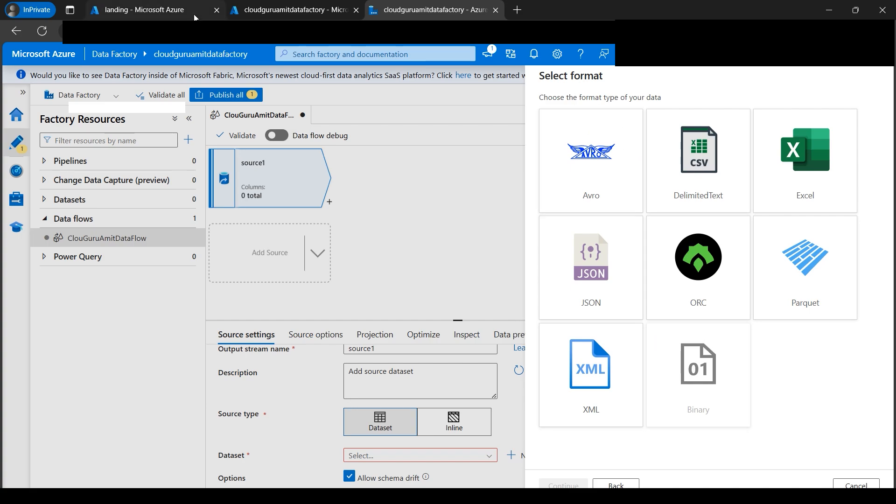
Check the Company.csv file extension in the landing container and choose DelimitedText as the dataset format
{"action": "left_click", "coordinate": [356, 10]}
{"action": "left_click", "coordinate": [145, 10]}
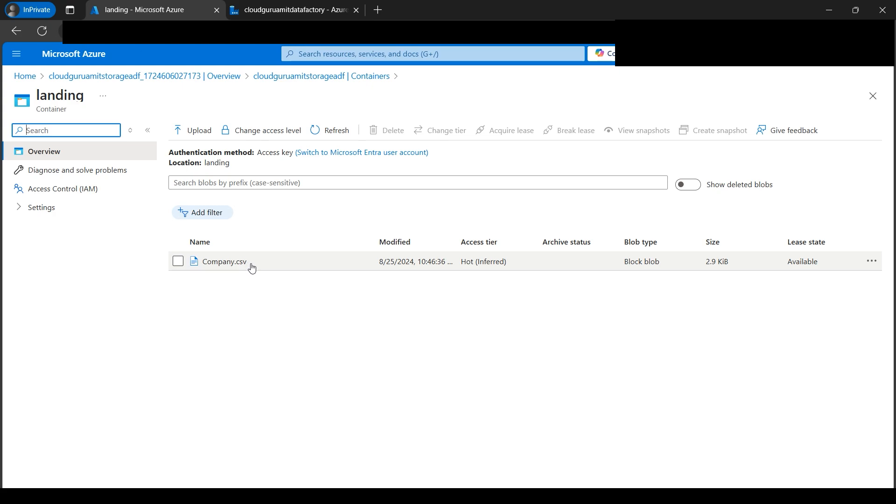
{"action": "left_click_drag", "start_coordinate": [247, 261], "coordinate": [235, 262]}
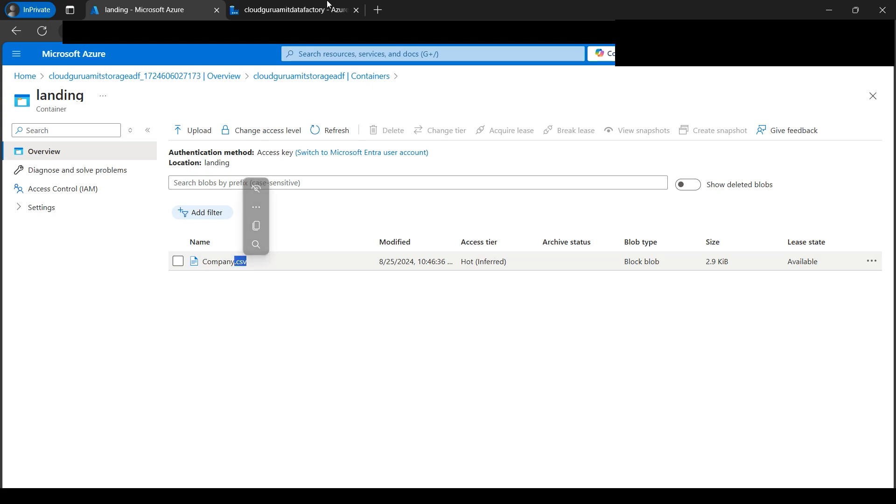
{"action": "left_click", "coordinate": [308, 9]}
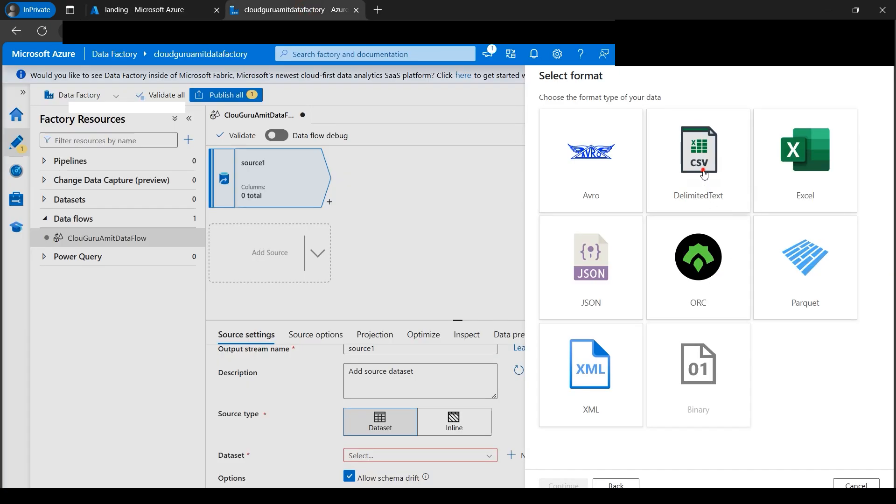
{"action": "left_click", "coordinate": [702, 184]}
{"action": "left_click", "coordinate": [565, 485]}
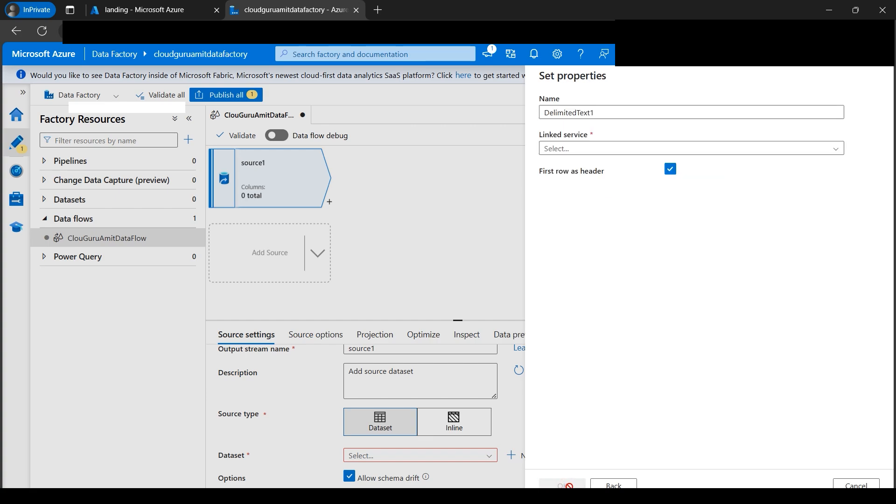
Start a new Azure Blob Storage linked service for the dataset and select the storage account cloudguruamitstorageadf
{"action": "left_click", "coordinate": [838, 148]}
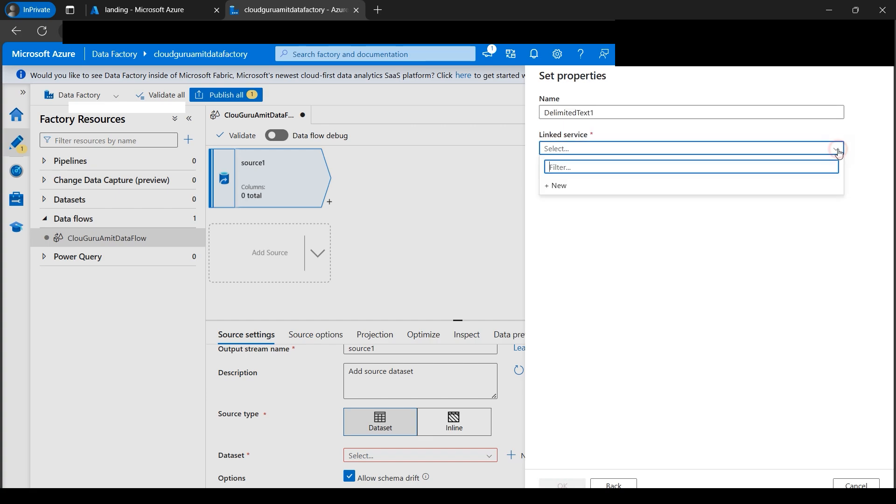
{"action": "left_click", "coordinate": [558, 187]}
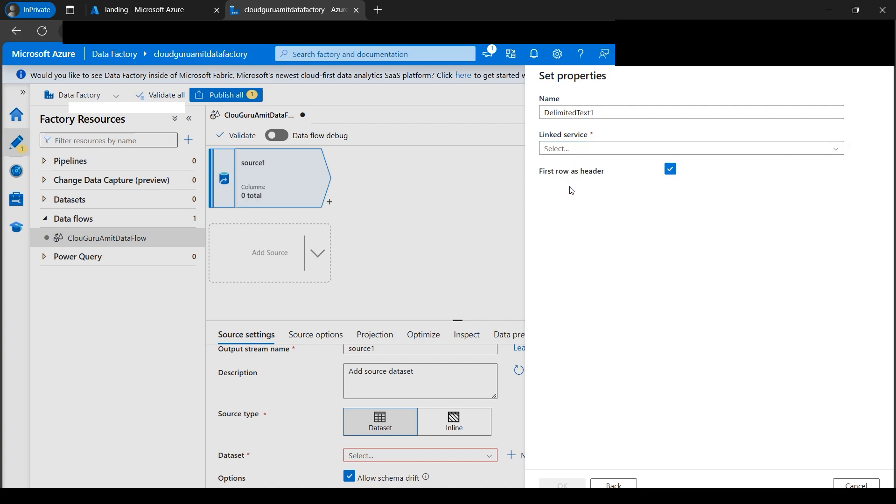
{"action": "left_click", "coordinate": [103, 14]}
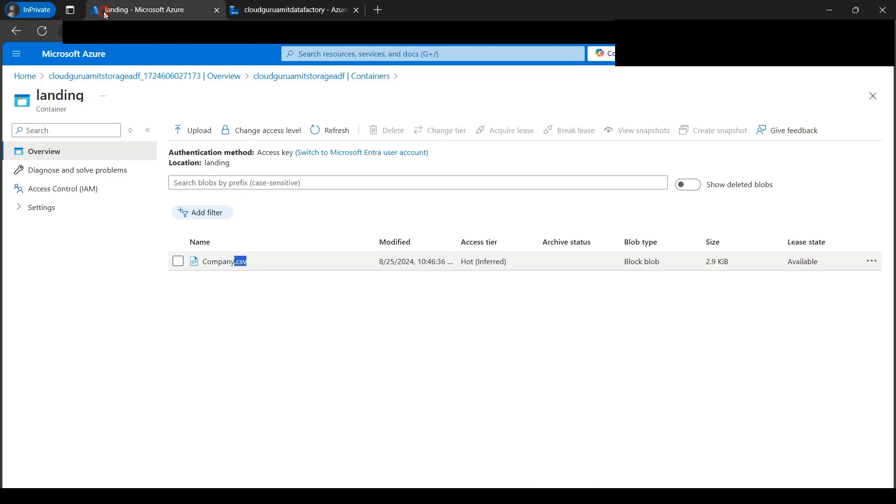
{"action": "left_click", "coordinate": [286, 14]}
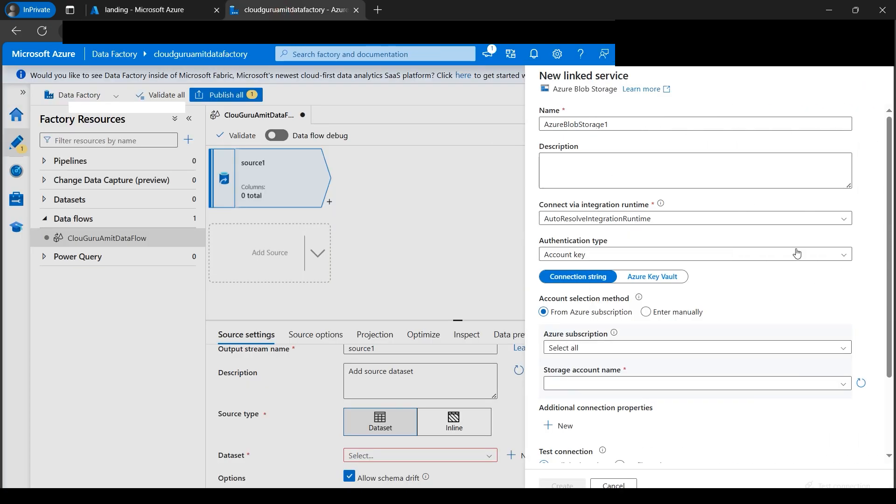
{"action": "scroll", "coordinate": [793, 289], "scroll_direction": "down", "scroll_amount": 2}
{"action": "left_click", "coordinate": [842, 326]}
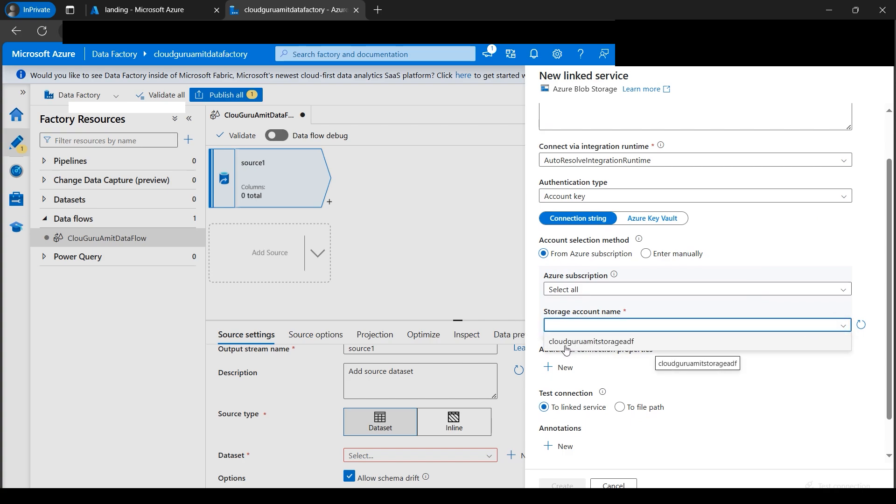
{"action": "left_click", "coordinate": [615, 346]}
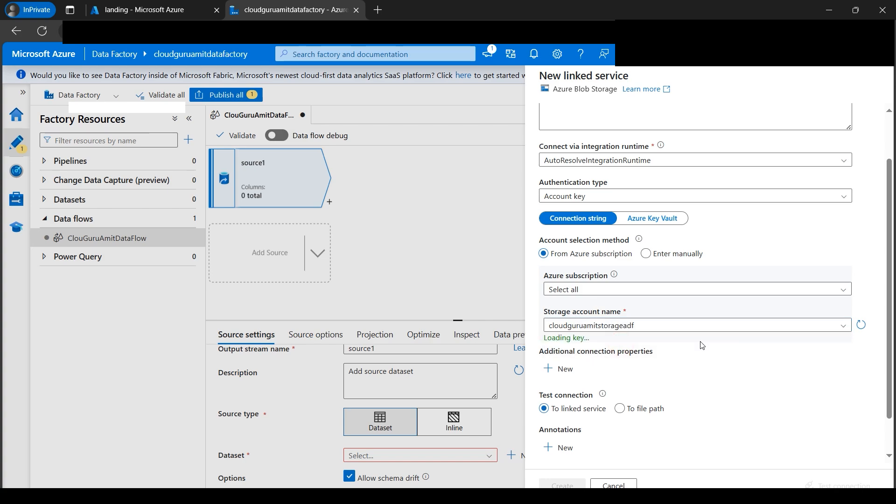
Test the linked service's connection and check the storage account on the landing container page
{"action": "scroll", "coordinate": [702, 344], "scroll_direction": "down", "scroll_amount": 2}
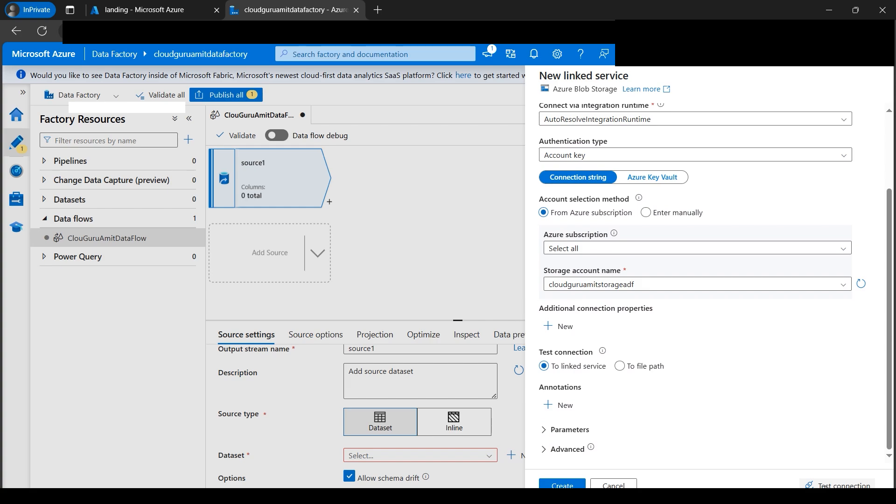
{"action": "left_click", "coordinate": [825, 485]}
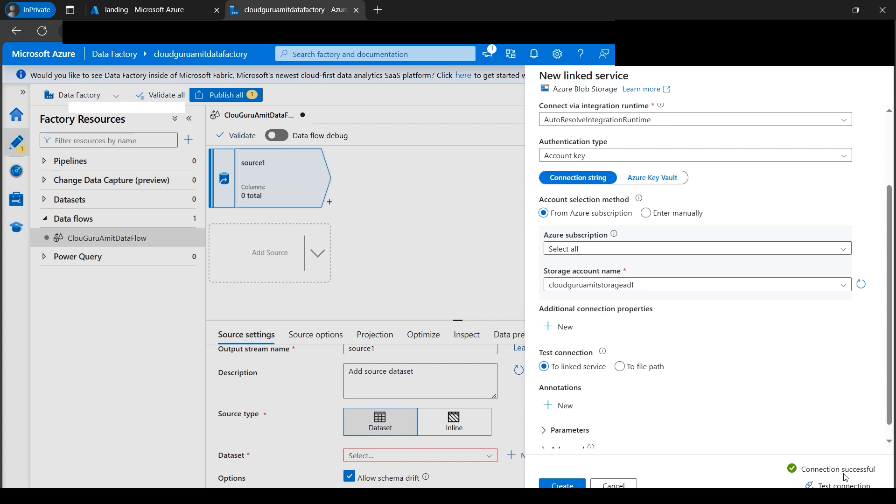
{"action": "left_click", "coordinate": [154, 13]}
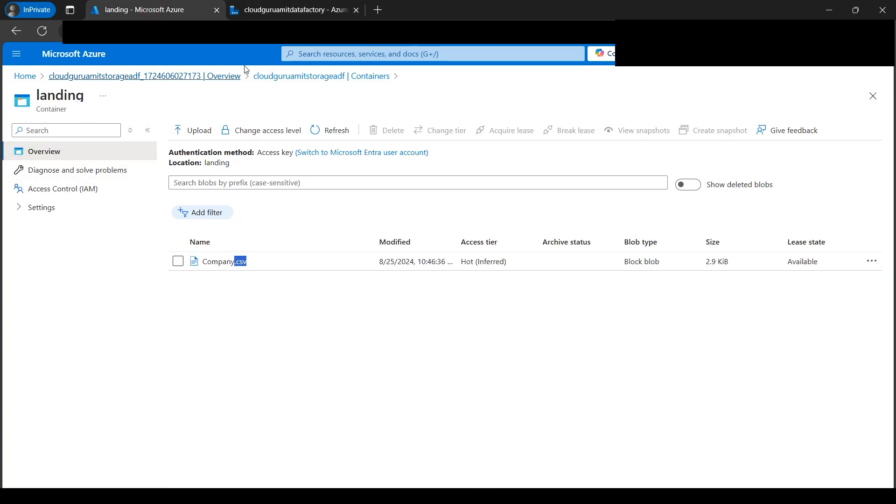
Return to the data factory, review the new linked service's settings and create the linked service AzureBlobStorage1
{"action": "left_click", "coordinate": [292, 10]}
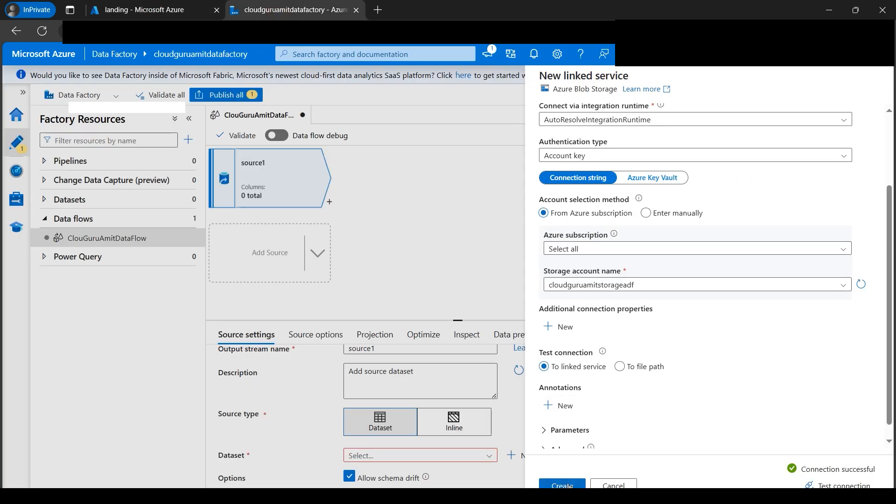
{"action": "scroll", "coordinate": [687, 416], "scroll_direction": "up", "scroll_amount": 2}
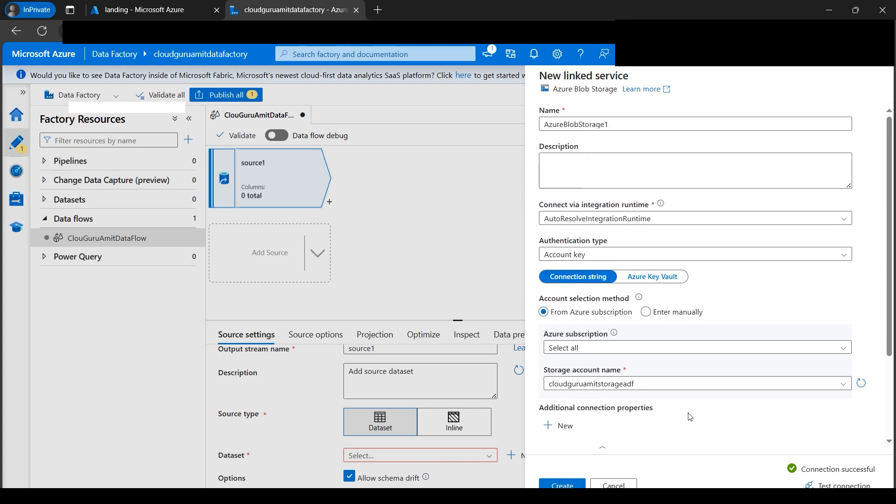
{"action": "scroll", "coordinate": [689, 416], "scroll_direction": "down", "scroll_amount": 3}
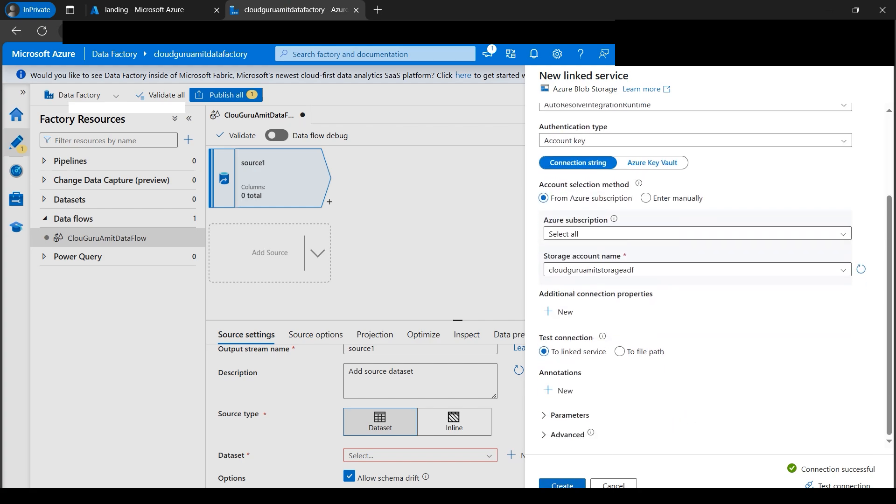
{"action": "left_click", "coordinate": [562, 485]}
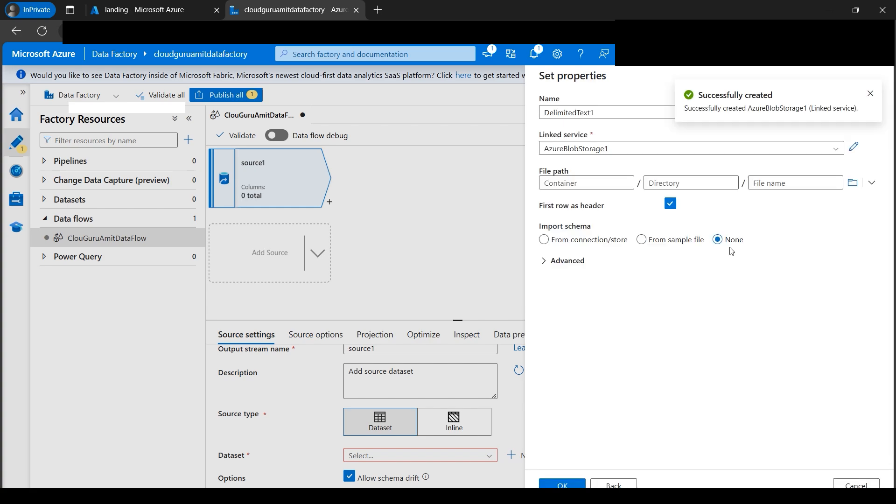
Point the dataset DelimitedText1 at Company.csv in the landing container and create it with the schema imported from the connection/store
{"action": "left_click", "coordinate": [544, 261]}
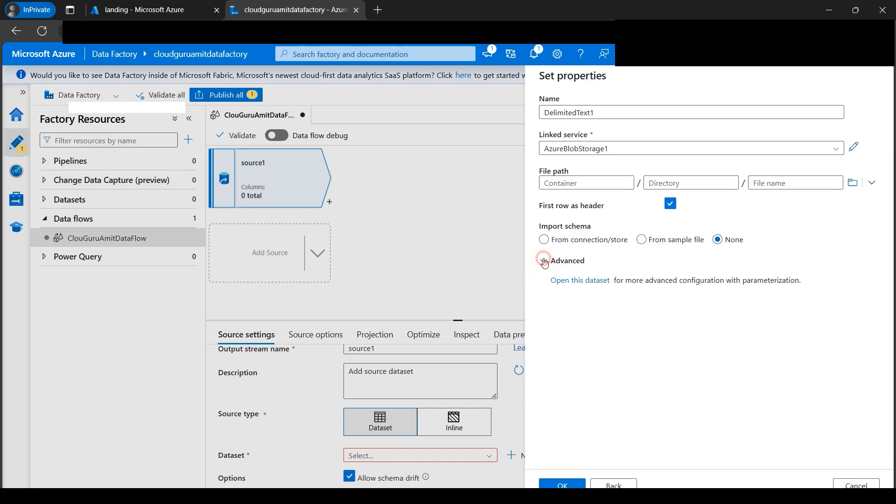
{"action": "left_click", "coordinate": [853, 185]}
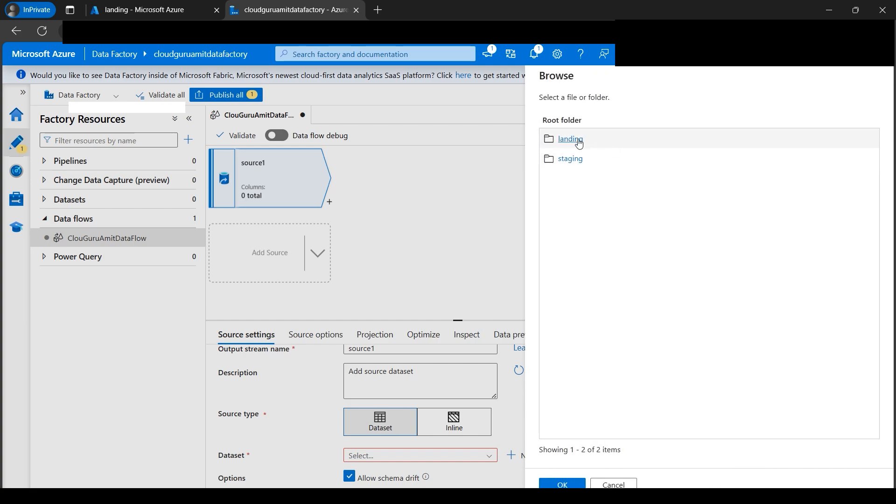
{"action": "left_click", "coordinate": [572, 141]}
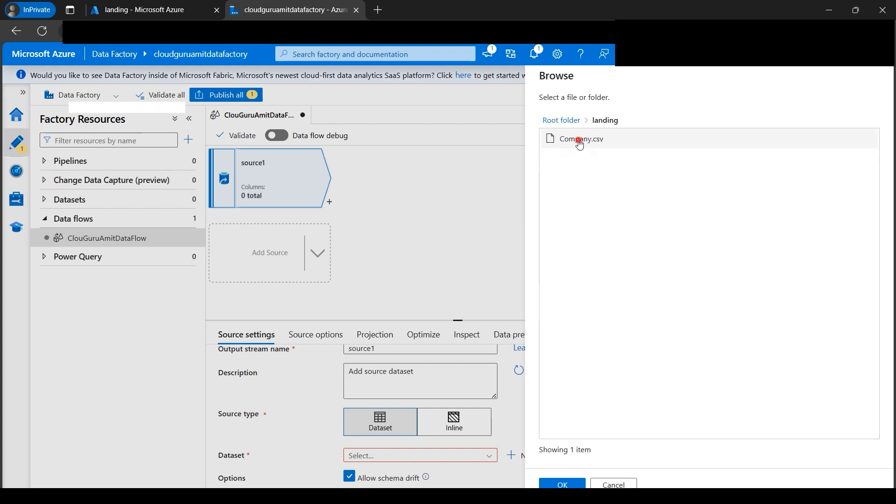
{"action": "left_click", "coordinate": [578, 141]}
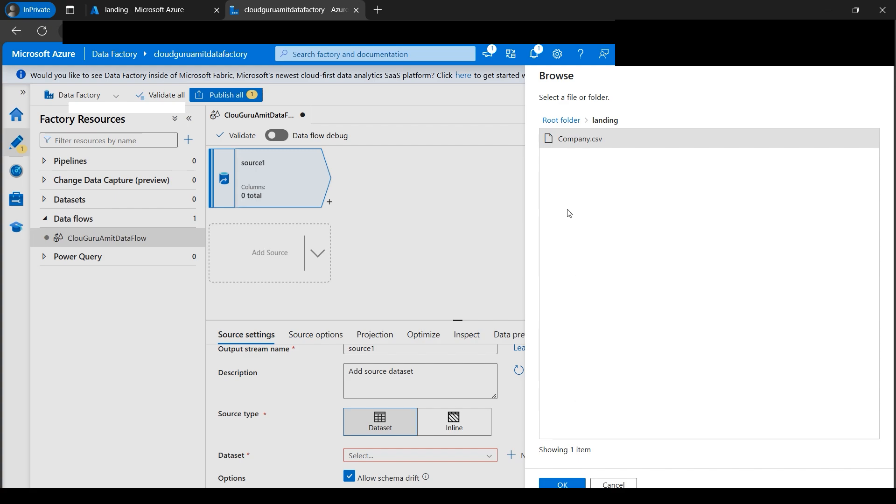
{"action": "left_click", "coordinate": [562, 484]}
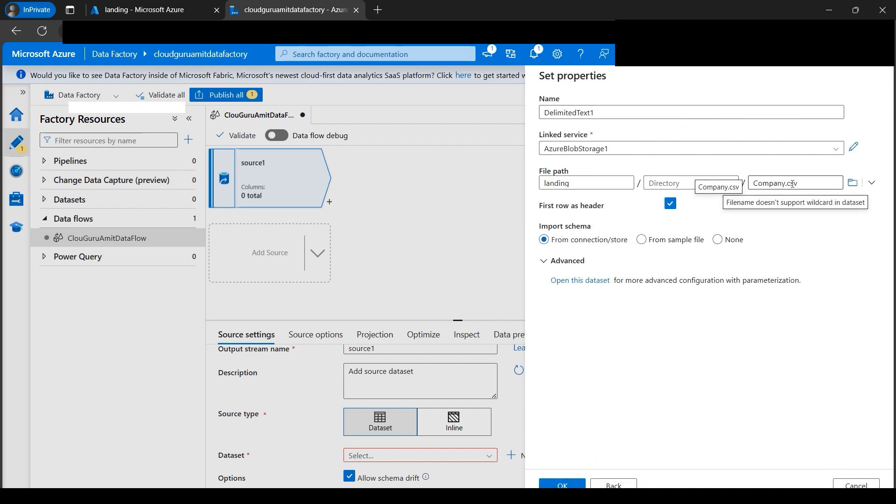
{"action": "left_click", "coordinate": [570, 484]}
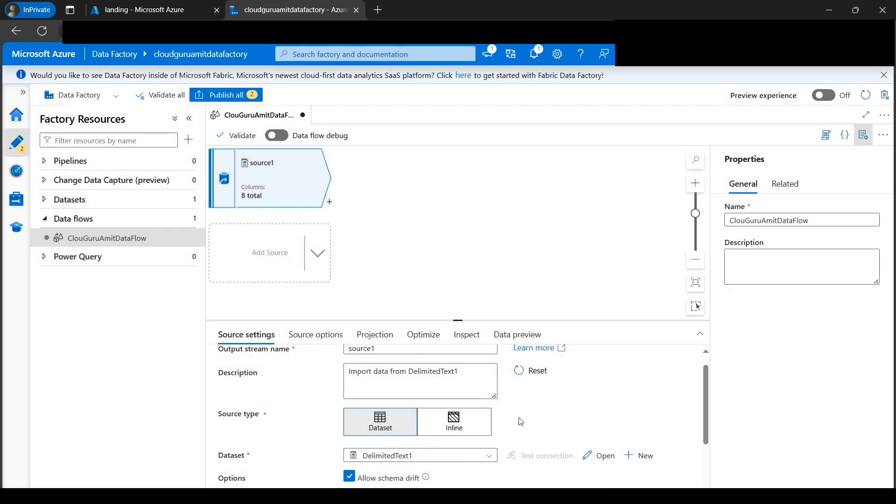
Examine source1's schema drift, drifted column type, schema validation, skip line count and sampling options
{"action": "scroll", "coordinate": [532, 407], "scroll_direction": "down", "scroll_amount": 2}
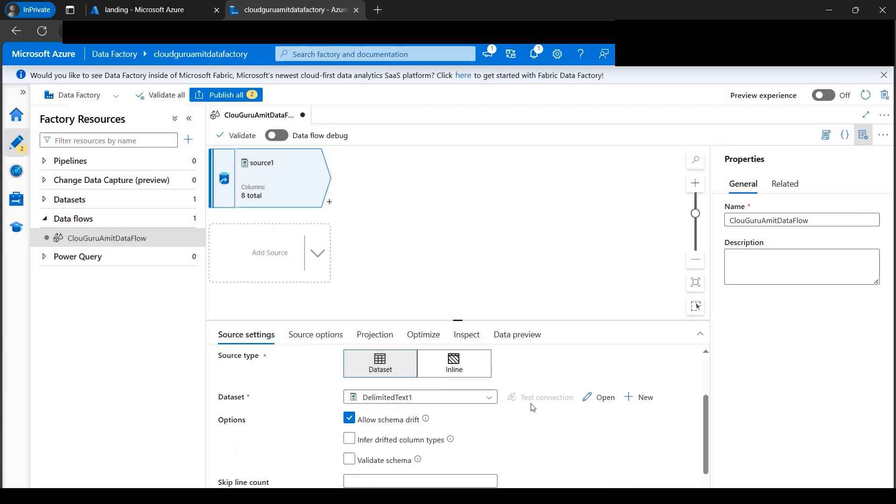
{"action": "scroll", "coordinate": [488, 455], "scroll_direction": "down", "scroll_amount": 1}
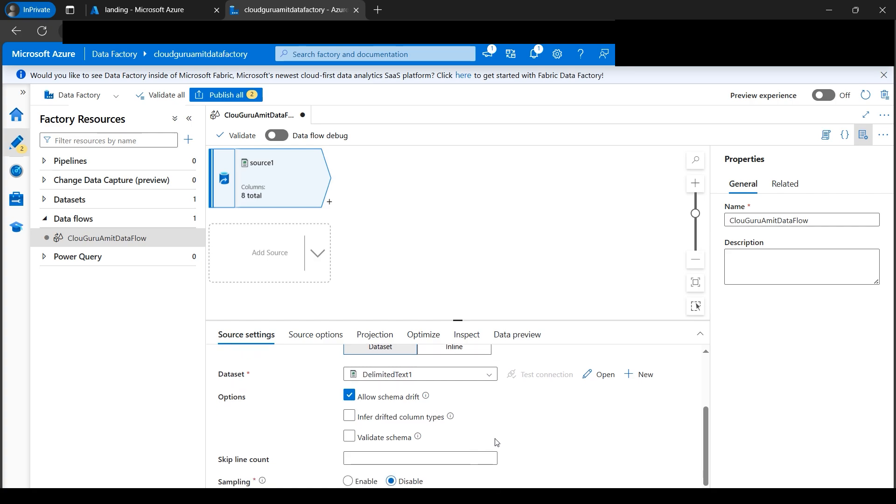
{"action": "scroll", "coordinate": [487, 456], "scroll_direction": "up", "scroll_amount": 2}
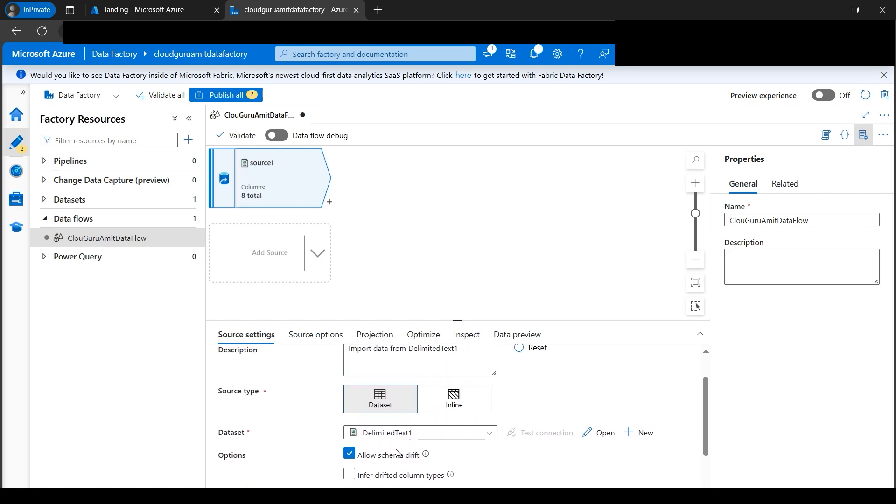
{"action": "mouse_move", "coordinate": [425, 454]}
{"action": "scroll", "coordinate": [573, 445], "scroll_direction": "down", "scroll_amount": 1}
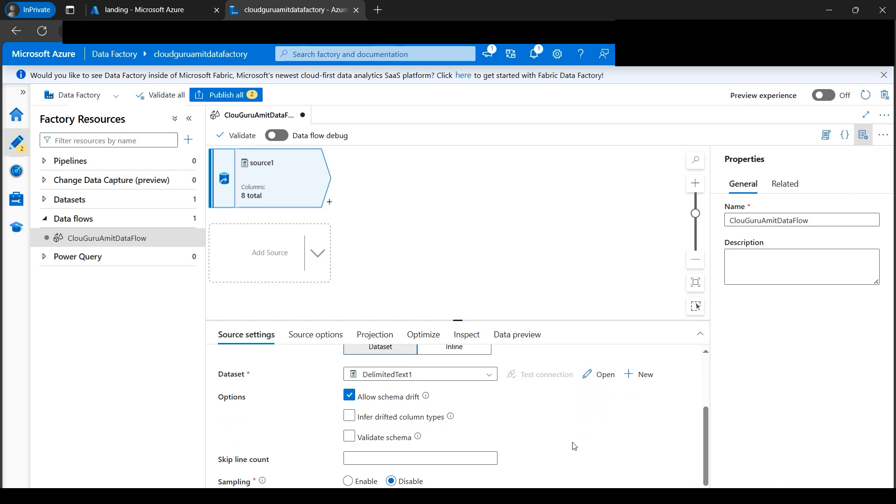
{"action": "left_click", "coordinate": [452, 421]}
{"action": "left_click", "coordinate": [399, 422]}
Check the Company data in Excel and the Company.csv file in the landing container, and return to the data flow
{"action": "left_click", "coordinate": [303, 485]}
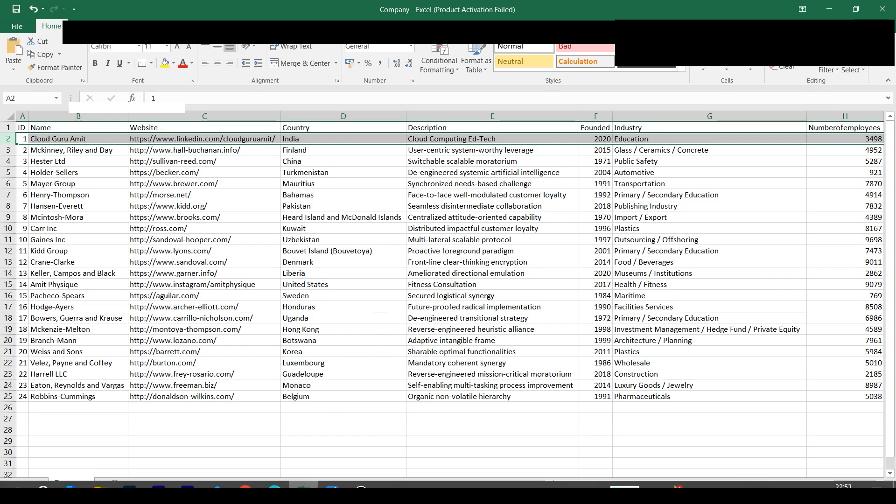
{"action": "left_click", "coordinate": [275, 485]}
{"action": "left_click", "coordinate": [166, 13]}
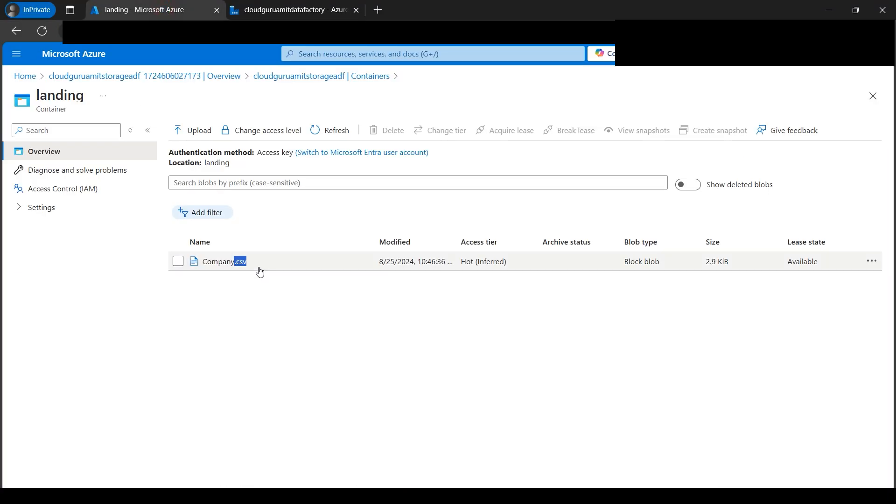
{"action": "left_click", "coordinate": [308, 15]}
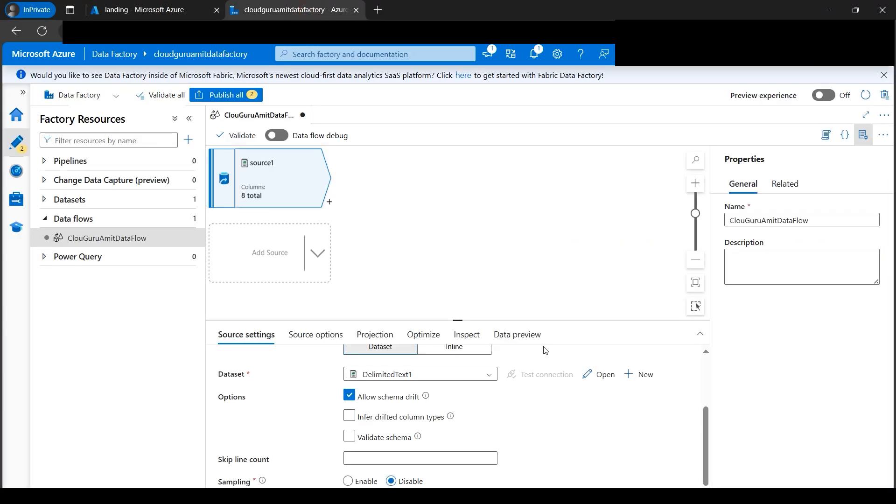
Review source1's dataset and schema options again and compare them with the column headers of the Company sheet in Excel
{"action": "left_click", "coordinate": [378, 417]}
{"action": "scroll", "coordinate": [620, 438], "scroll_direction": "up", "scroll_amount": 2}
{"action": "scroll", "coordinate": [616, 436], "scroll_direction": "down", "scroll_amount": 2}
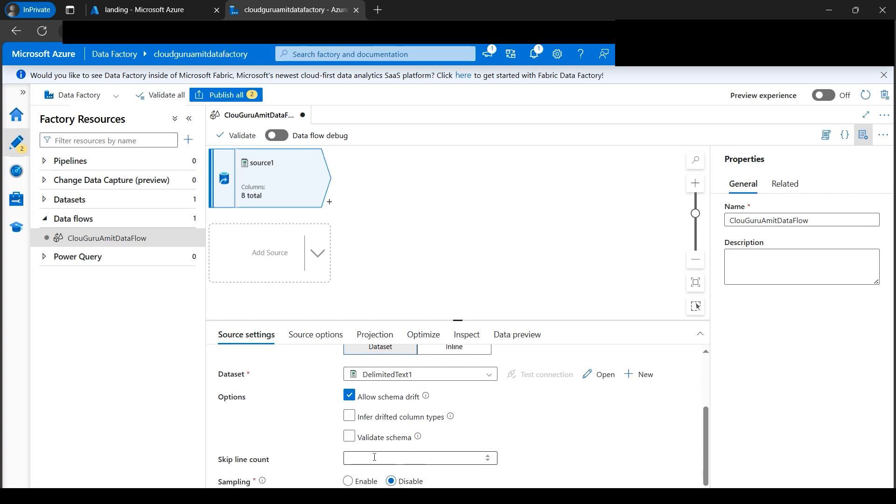
{"action": "scroll", "coordinate": [617, 451], "scroll_direction": "up", "scroll_amount": 1}
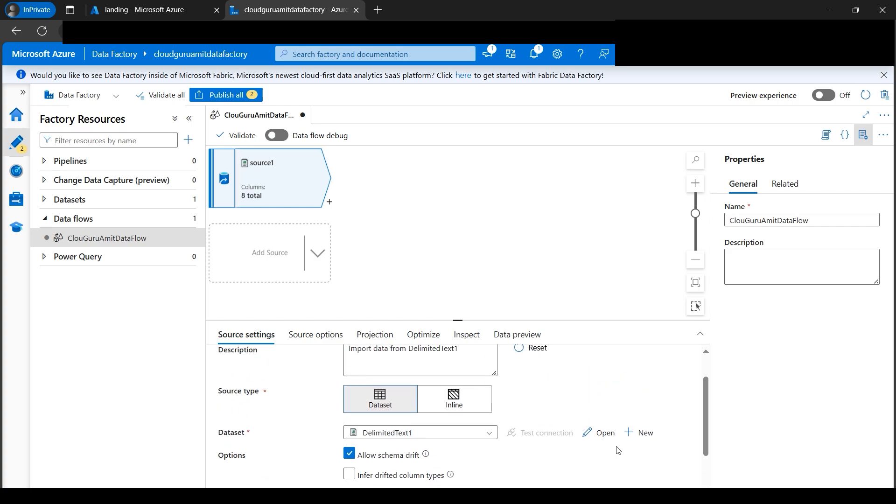
{"action": "scroll", "coordinate": [621, 455], "scroll_direction": "down", "scroll_amount": 1}
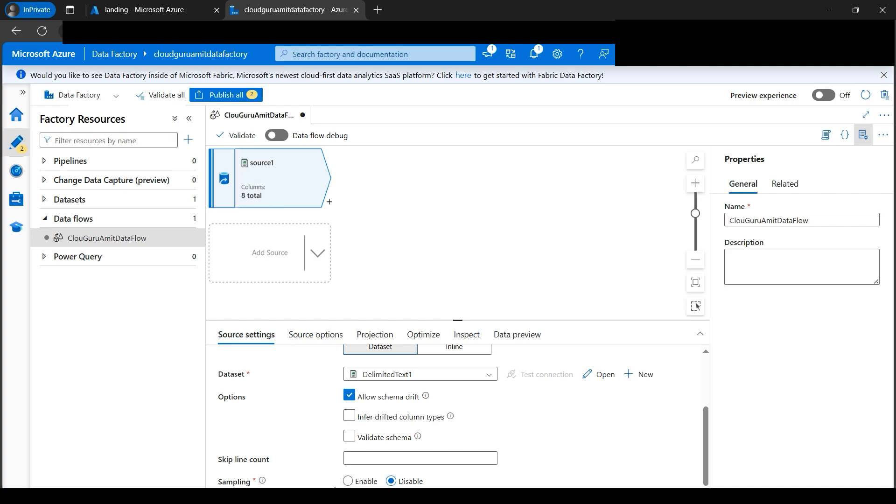
{"action": "left_click", "coordinate": [306, 495]}
{"action": "mouse_move", "coordinate": [595, 484]}
{"action": "left_mouse_down"}
{"action": "mouse_move", "coordinate": [716, 490]}
{"action": "mouse_move", "coordinate": [593, 486]}
{"action": "left_mouse_up"}
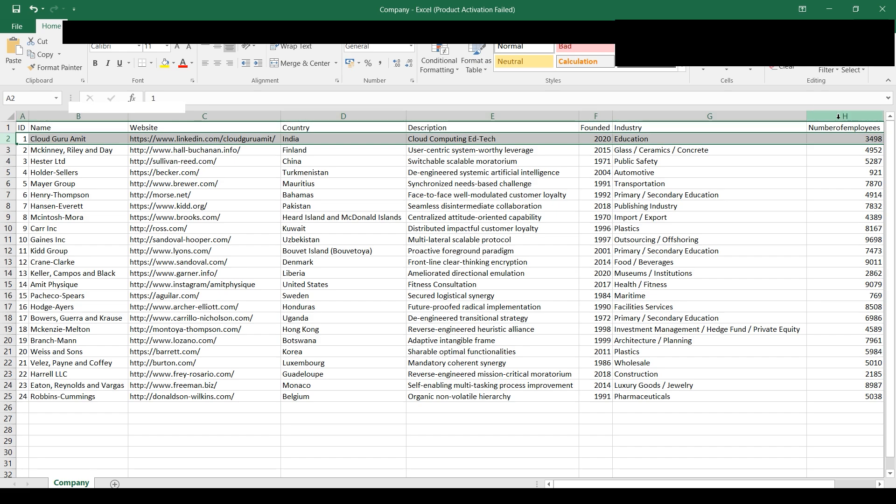
{"action": "left_click", "coordinate": [275, 494]}
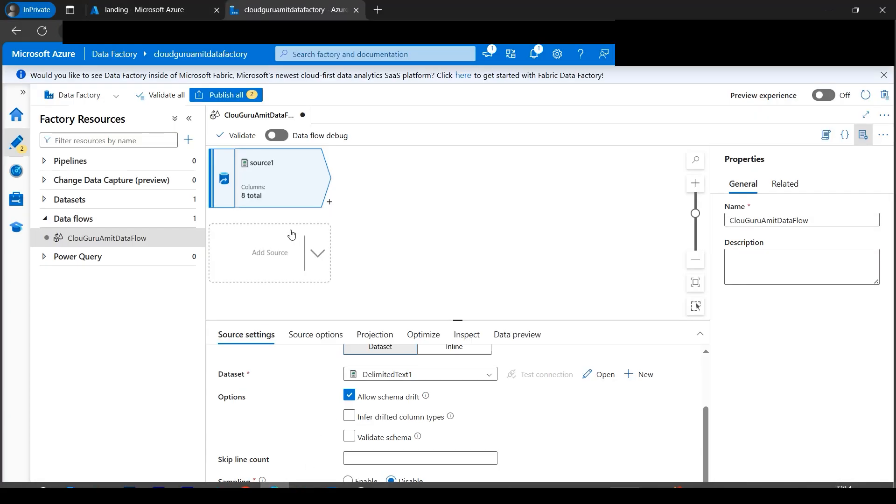
Look through source1's source options, including wildcard paths, allow no files found, maximum columns and the after-completion action
{"action": "scroll", "coordinate": [566, 438], "scroll_direction": "up", "scroll_amount": 2}
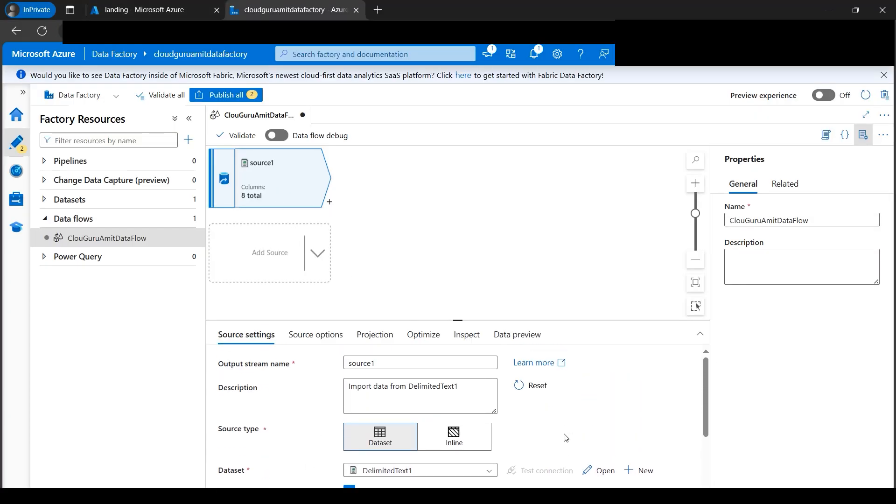
{"action": "left_click", "coordinate": [303, 343]}
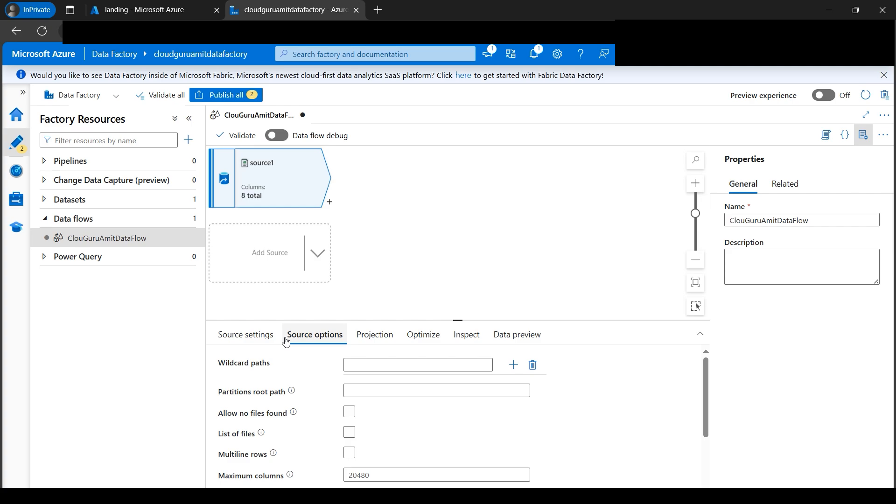
{"action": "scroll", "coordinate": [395, 439], "scroll_direction": "down", "scroll_amount": 1}
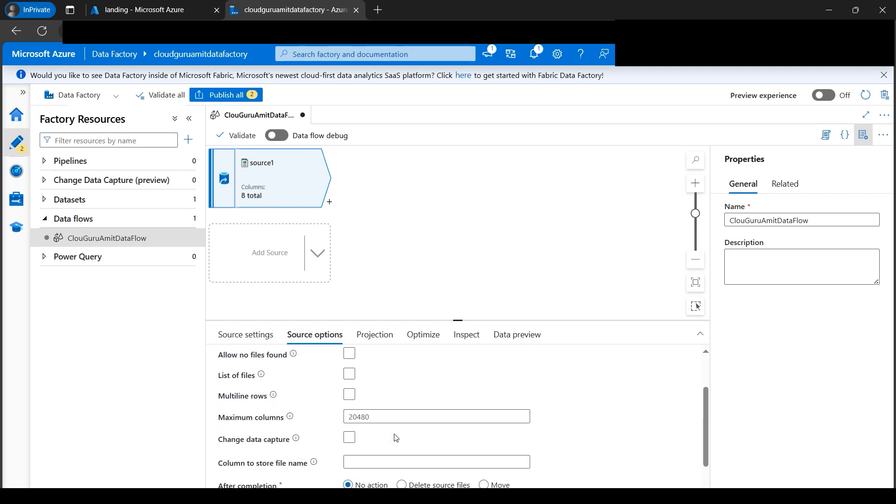
{"action": "scroll", "coordinate": [444, 436], "scroll_direction": "down", "scroll_amount": 1}
{"action": "scroll", "coordinate": [430, 430], "scroll_direction": "up", "scroll_amount": 2}
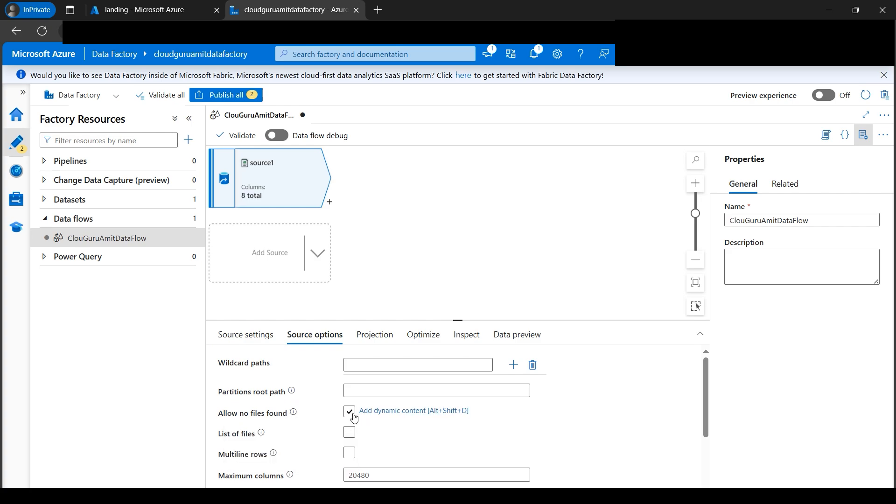
Examine the column names and types in source1's projection and compare them with the Company sheet in Excel
{"action": "left_click", "coordinate": [375, 335]}
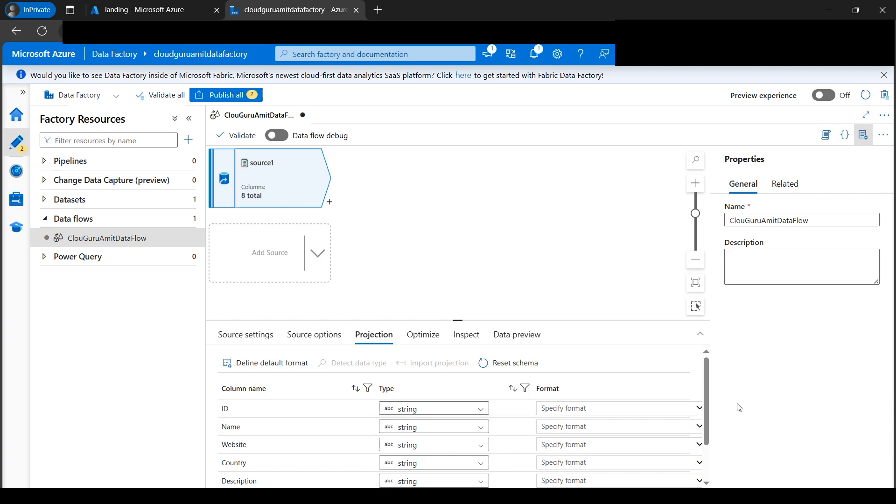
{"action": "scroll", "coordinate": [707, 396], "scroll_direction": "down", "scroll_amount": 2}
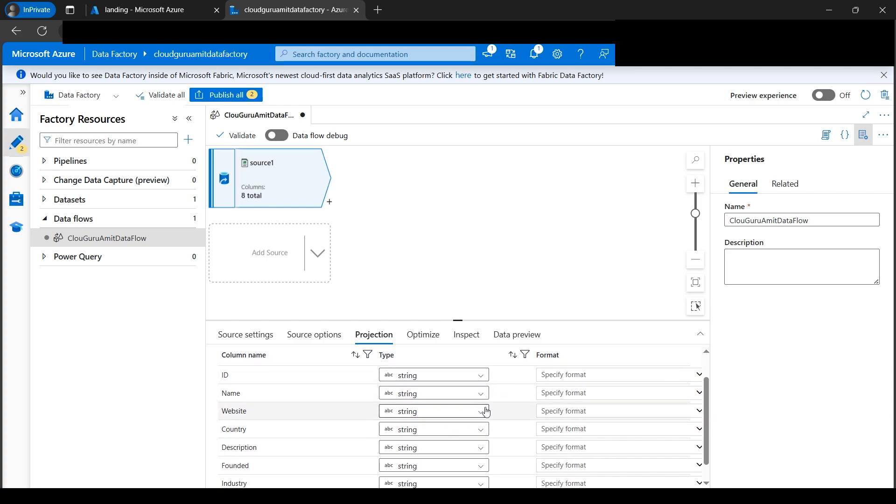
{"action": "scroll", "coordinate": [456, 461], "scroll_direction": "down", "scroll_amount": 1}
{"action": "scroll", "coordinate": [456, 468], "scroll_direction": "up", "scroll_amount": 3}
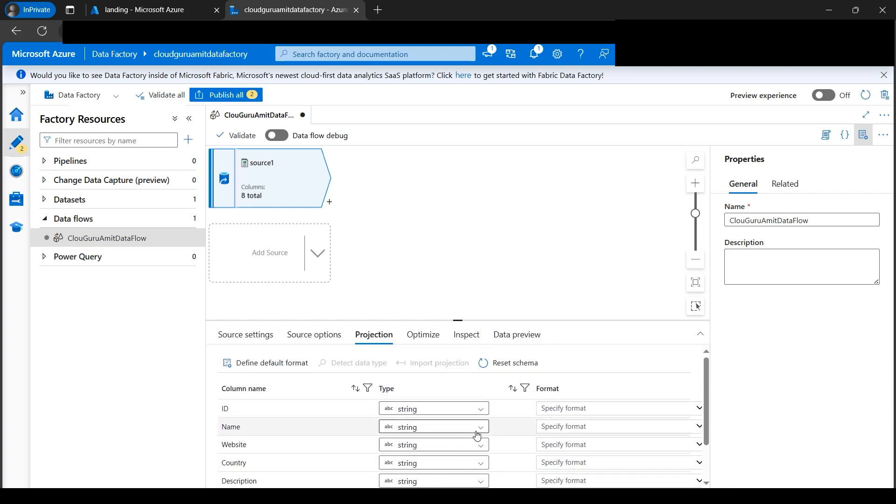
{"action": "left_click", "coordinate": [310, 491]}
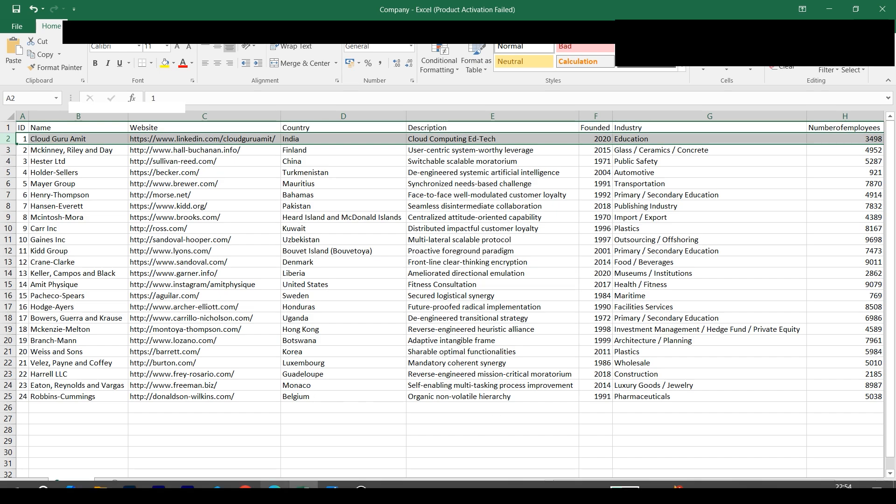
{"action": "left_click", "coordinate": [373, 487]}
Look at the data types available for the ID column in source1's projection and review the types of the other columns
{"action": "left_click", "coordinate": [477, 411]}
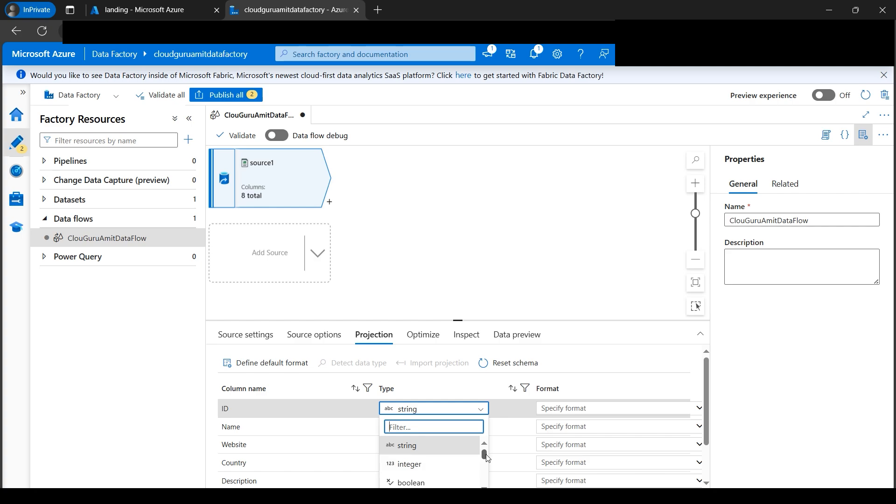
{"action": "mouse_move", "coordinate": [484, 455]}
{"action": "left_mouse_down"}
{"action": "mouse_move", "coordinate": [485, 476]}
{"action": "mouse_move", "coordinate": [483, 453]}
{"action": "left_mouse_up"}
{"action": "left_click", "coordinate": [641, 338]}
{"action": "left_click", "coordinate": [640, 335]}
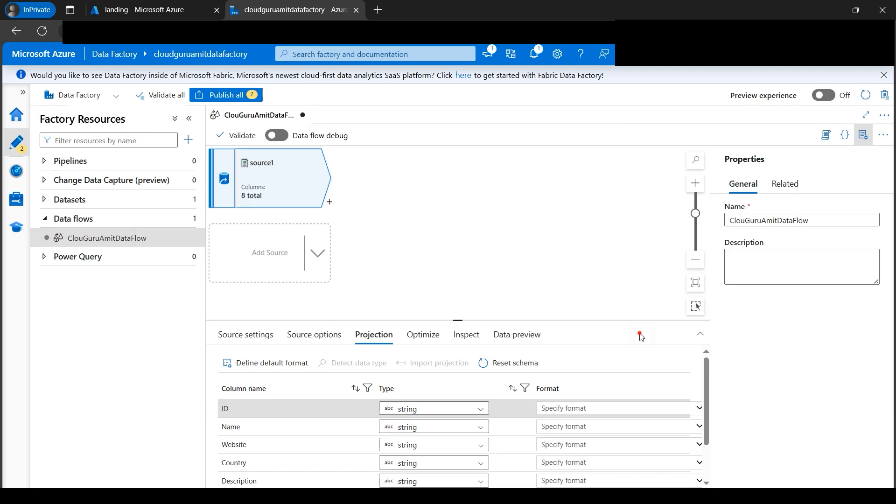
{"action": "scroll", "coordinate": [708, 404], "scroll_direction": "down", "scroll_amount": 1}
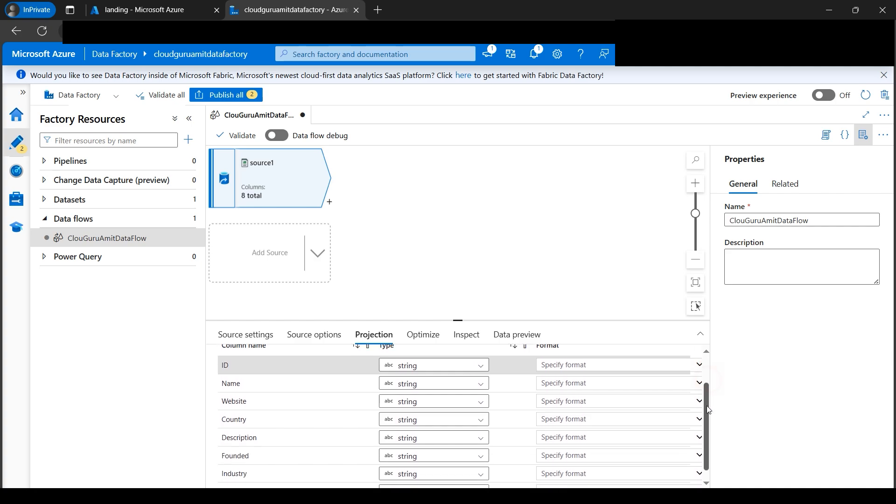
{"action": "scroll", "coordinate": [710, 395], "scroll_direction": "up", "scroll_amount": 1}
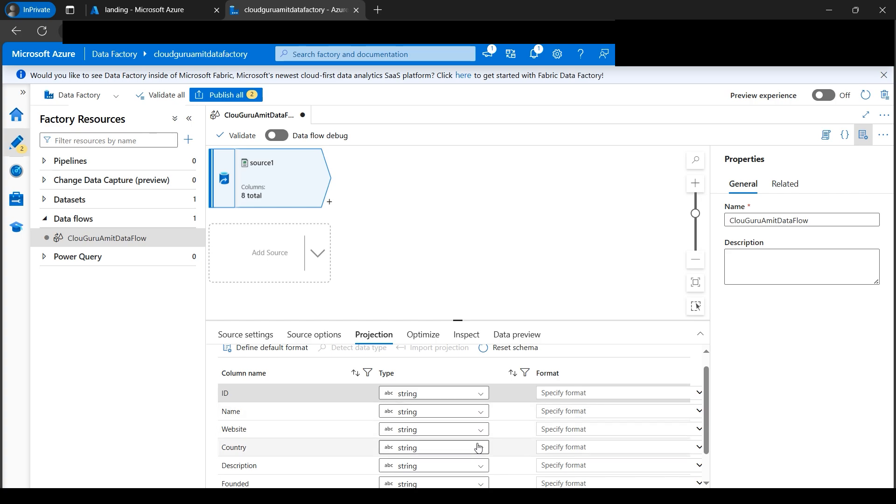
{"action": "scroll", "coordinate": [500, 418], "scroll_direction": "up", "scroll_amount": 1}
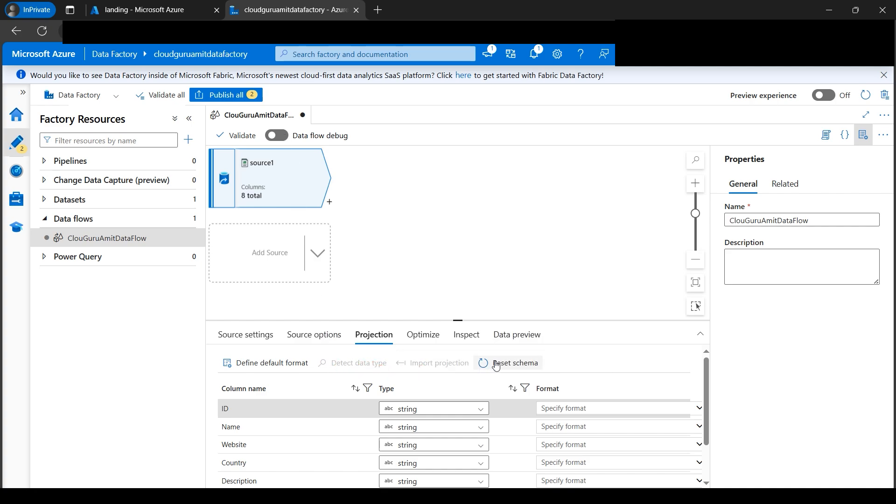
Turn on data flow debug with AutoResolveIntegrationRuntime and a 1 hour time to live, and detect source1's column data types
{"action": "left_click", "coordinate": [277, 135]}
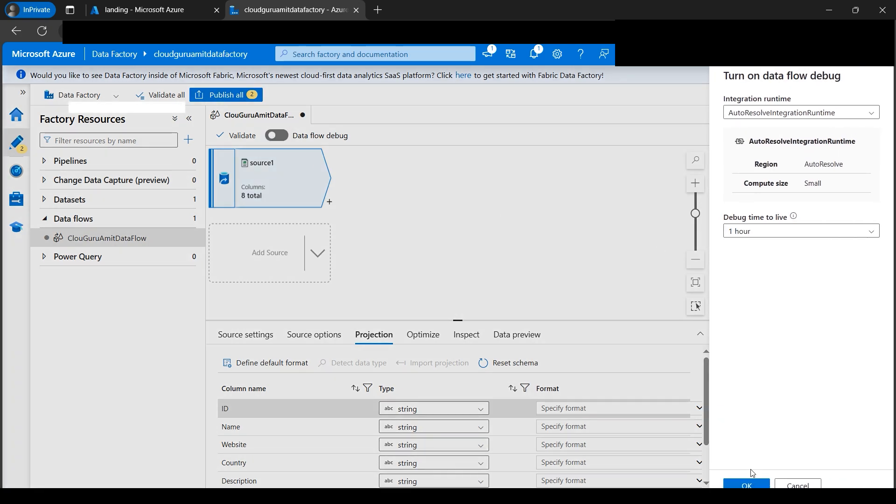
{"action": "left_click", "coordinate": [747, 485]}
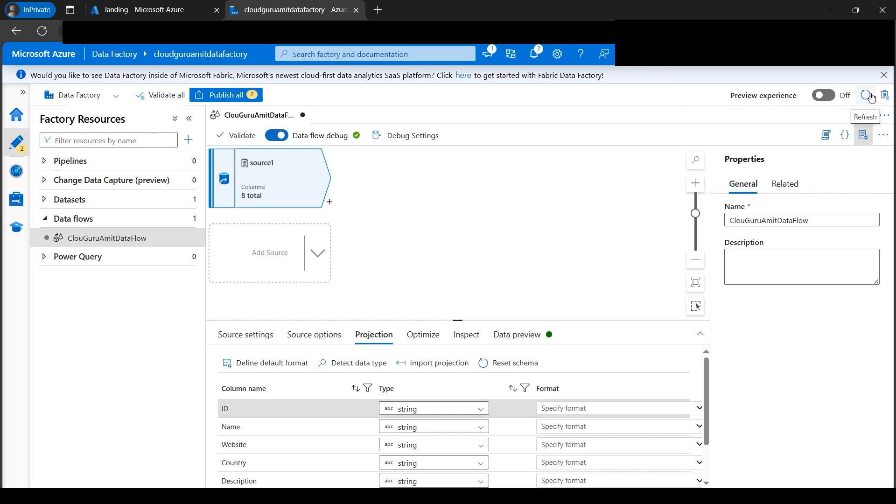
{"action": "left_click", "coordinate": [355, 364]}
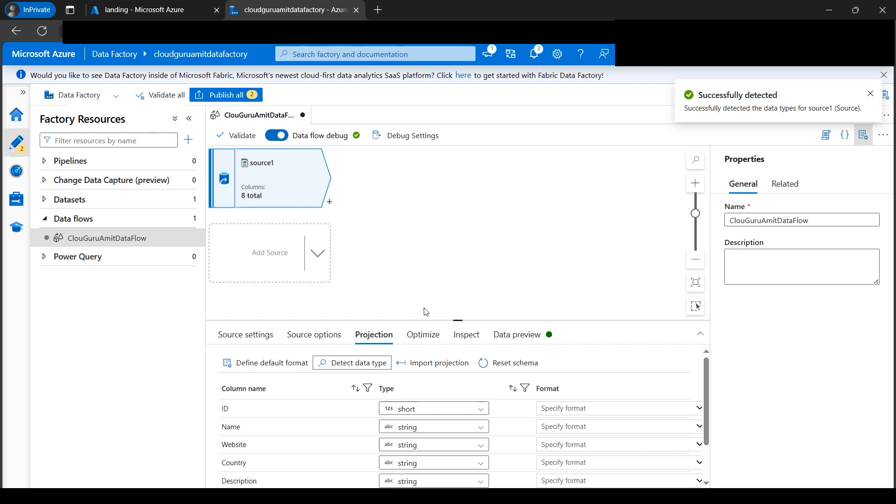
Compare the detected column types in source1's projection with the values of the Company sheet in Excel
{"action": "left_click", "coordinate": [304, 492]}
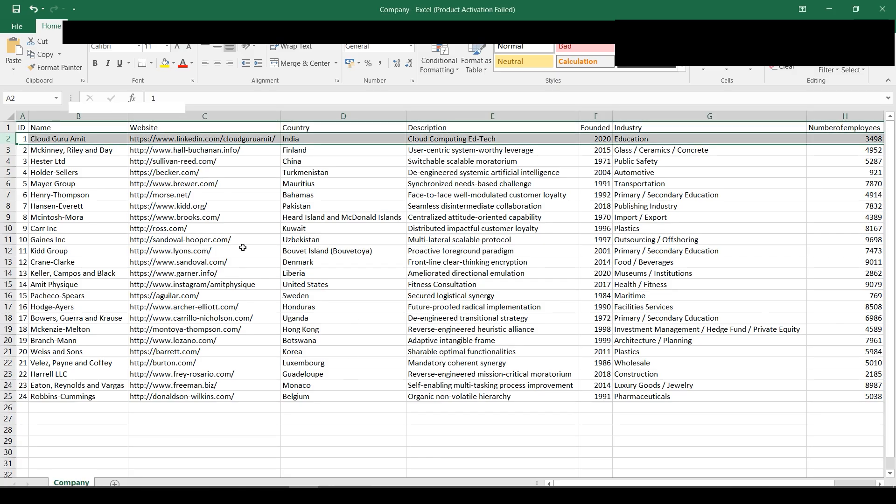
{"action": "left_click", "coordinate": [331, 493]}
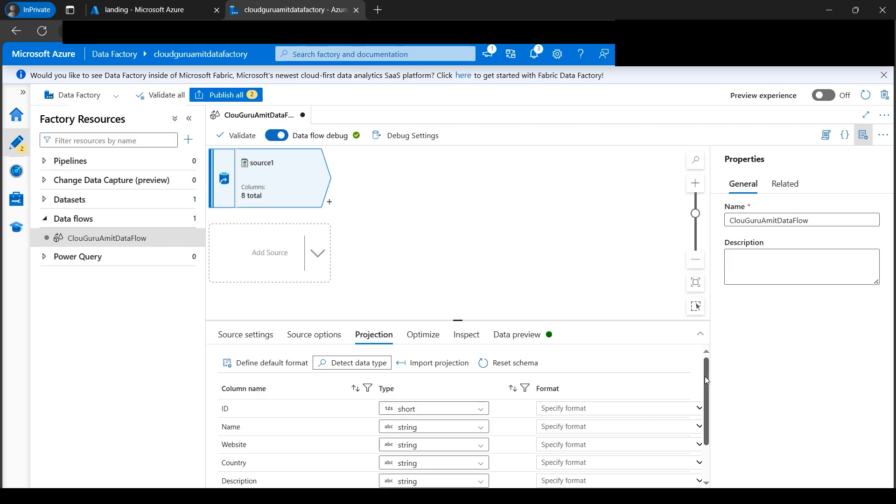
{"action": "scroll", "coordinate": [704, 376], "scroll_direction": "down", "scroll_amount": 1}
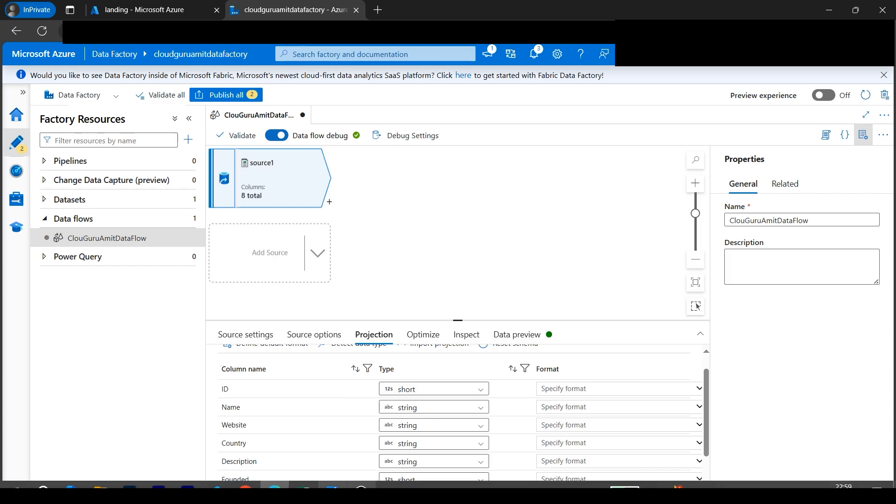
{"action": "left_click", "coordinate": [303, 491]}
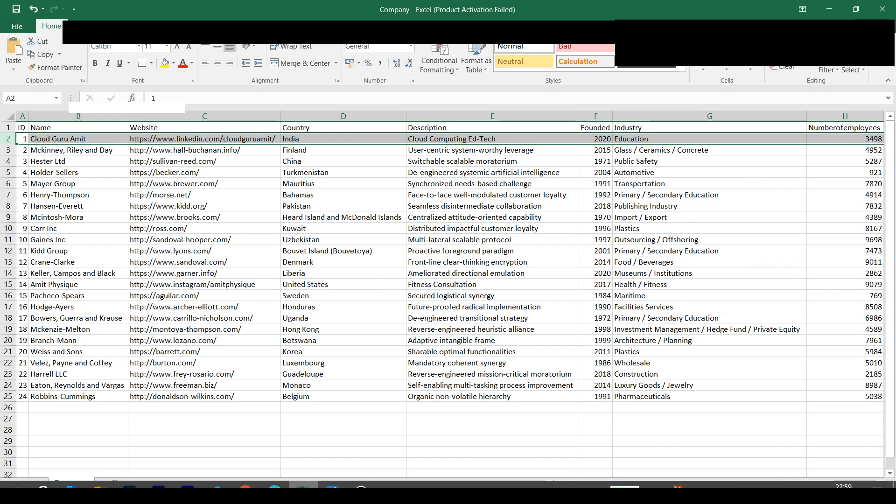
{"action": "left_click", "coordinate": [274, 493]}
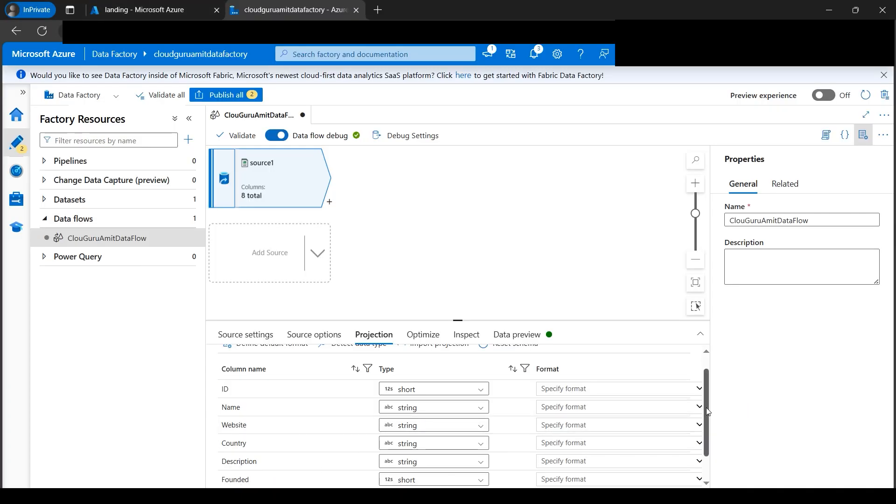
{"action": "scroll", "coordinate": [327, 407], "scroll_direction": "down", "scroll_amount": 1}
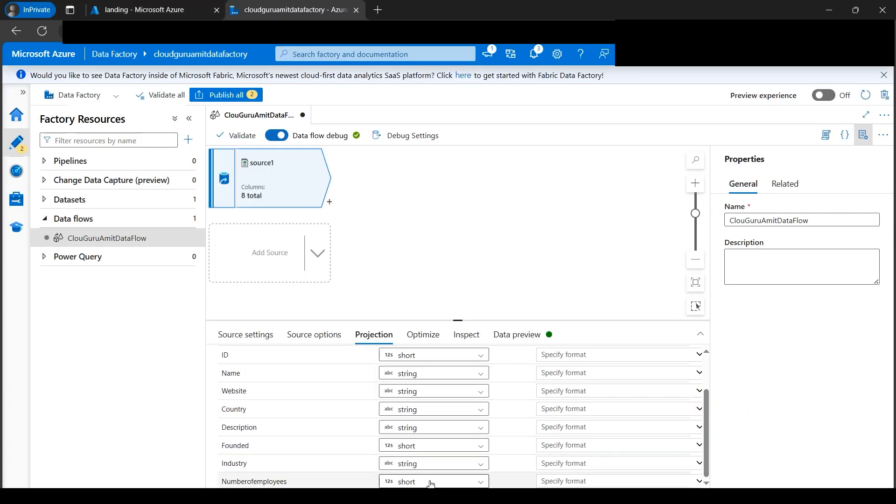
Look at the partition types offered by Set partitioning for source1 and return to Use current partitioning
{"action": "left_click", "coordinate": [426, 341]}
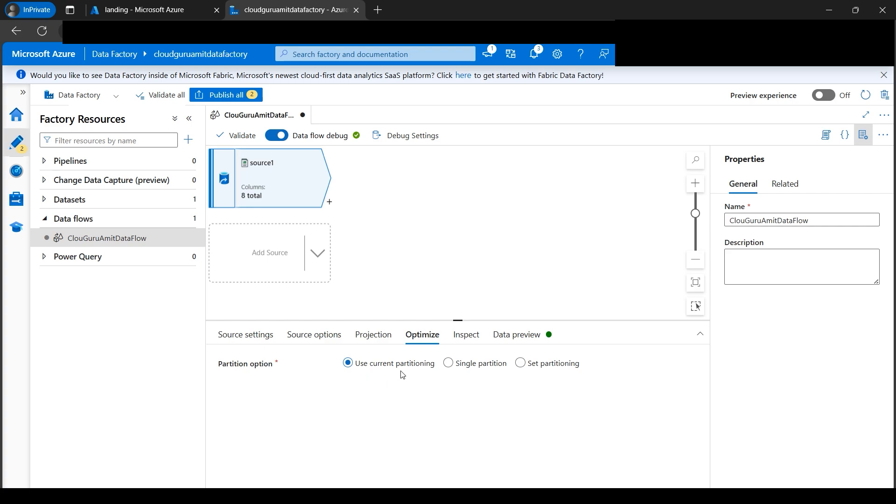
{"action": "left_click", "coordinate": [521, 365]}
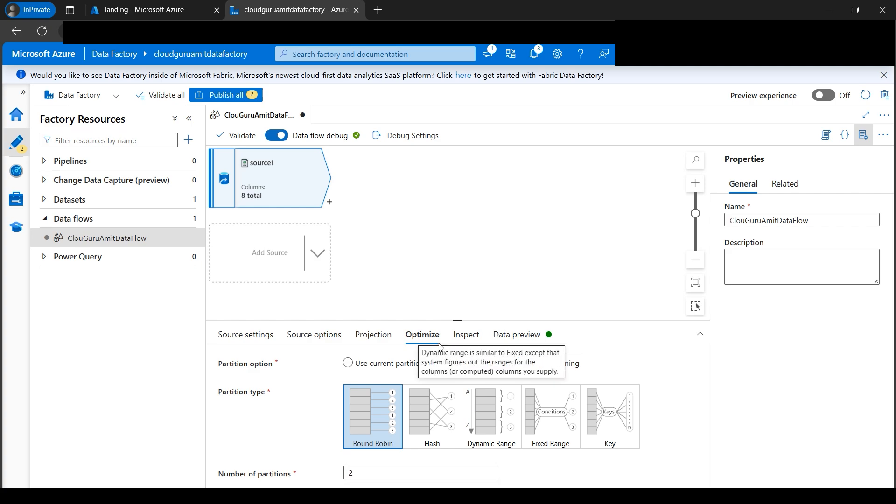
{"action": "left_click", "coordinate": [348, 364]}
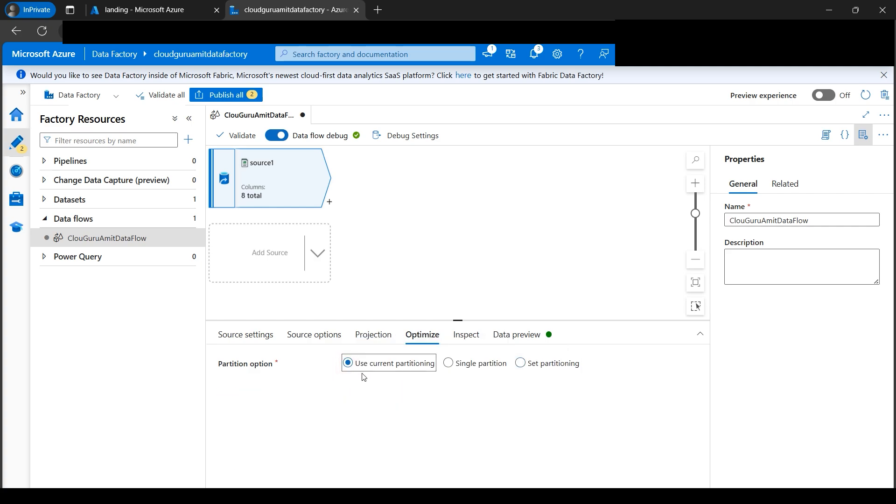
Inspect the order, names and types of all columns in source1
{"action": "left_click", "coordinate": [474, 341]}
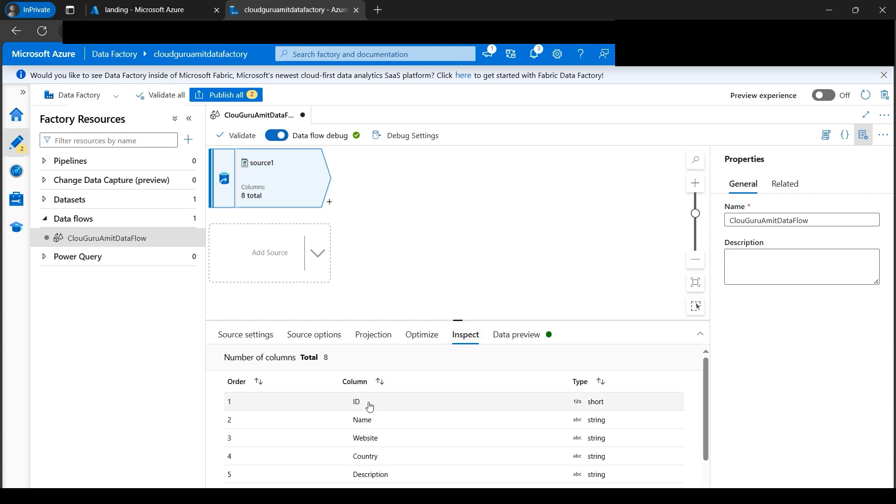
{"action": "scroll", "coordinate": [622, 446], "scroll_direction": "down", "scroll_amount": 2}
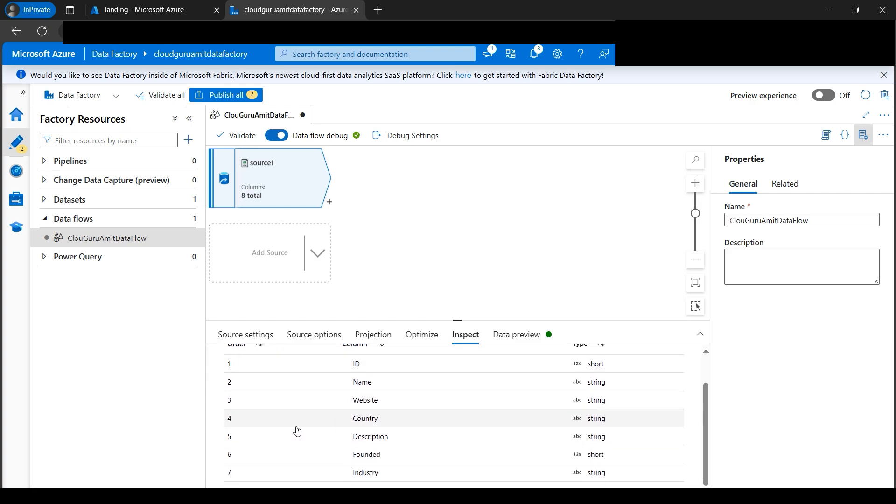
{"action": "scroll", "coordinate": [279, 443], "scroll_direction": "up", "scroll_amount": 2}
{"action": "scroll", "coordinate": [392, 444], "scroll_direction": "down", "scroll_amount": 2}
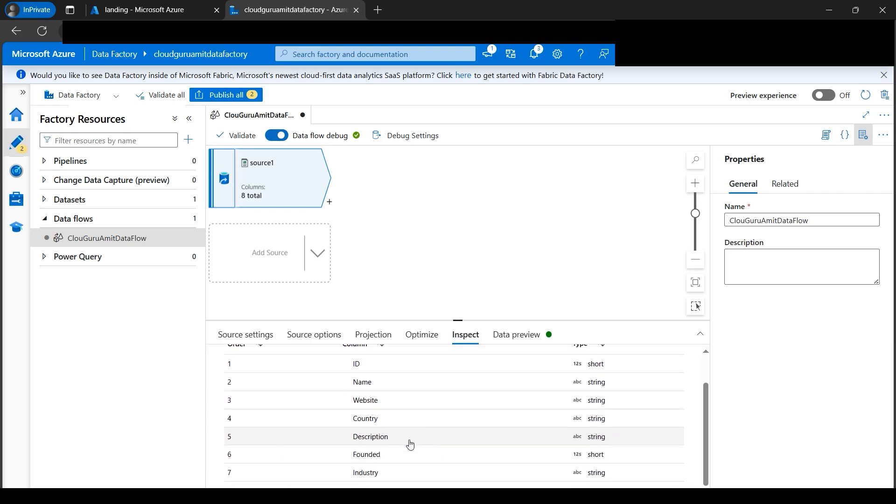
{"action": "scroll", "coordinate": [583, 443], "scroll_direction": "up", "scroll_amount": 2}
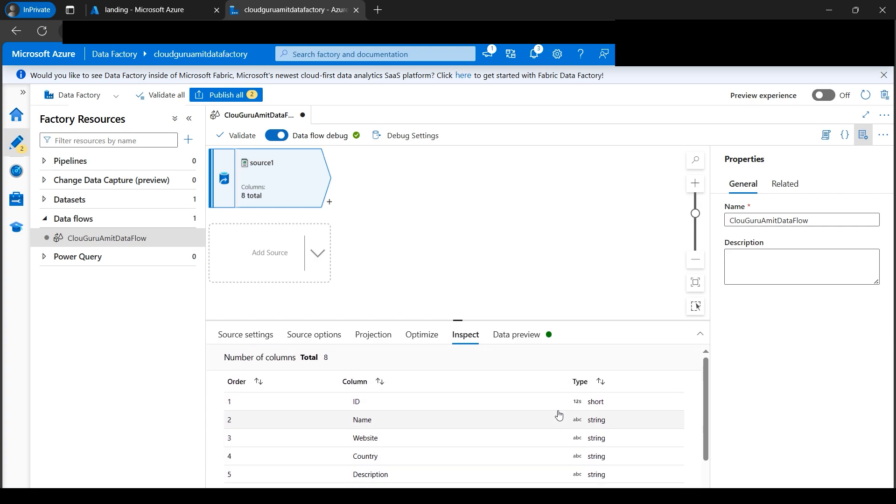
Refresh source1's data preview, widen the Name column and compare the rows with the Company sheet in Excel
{"action": "left_click", "coordinate": [513, 335]}
{"action": "left_click", "coordinate": [269, 382]}
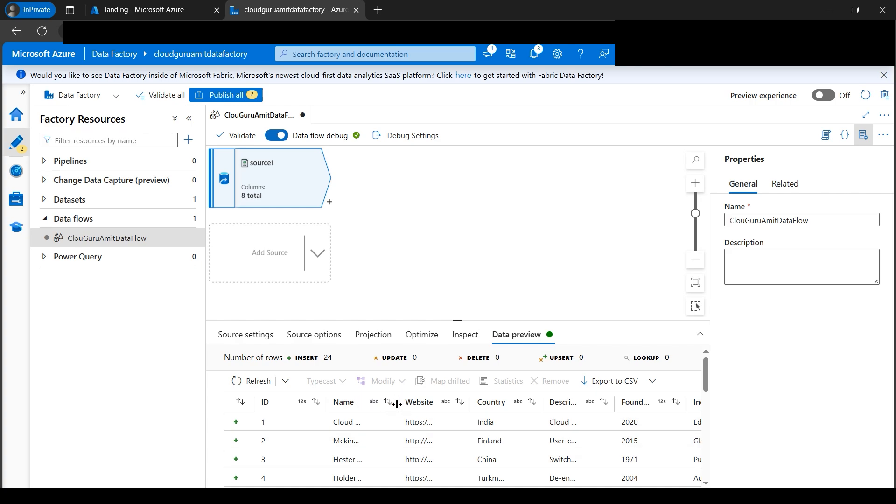
{"action": "left_click_drag", "start_coordinate": [397, 404], "coordinate": [448, 403]}
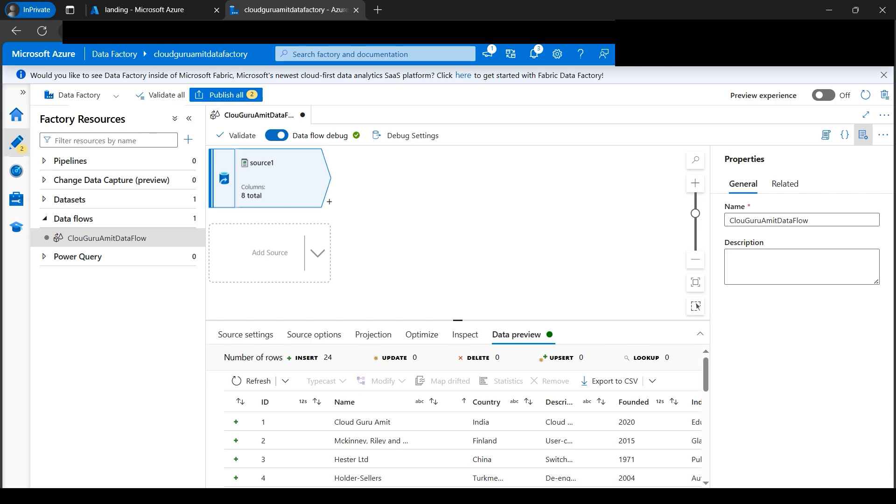
{"action": "left_click_drag", "start_coordinate": [706, 375], "coordinate": [705, 480]}
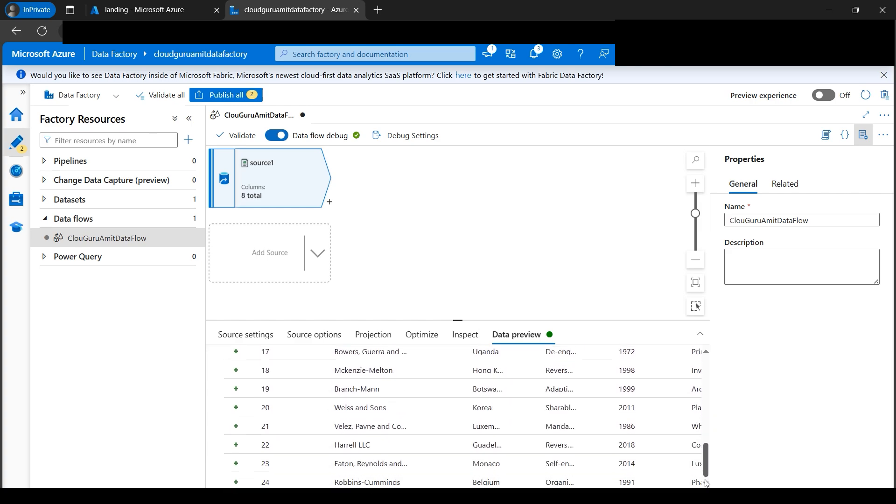
{"action": "scroll", "coordinate": [706, 482], "scroll_direction": "up", "scroll_amount": 10}
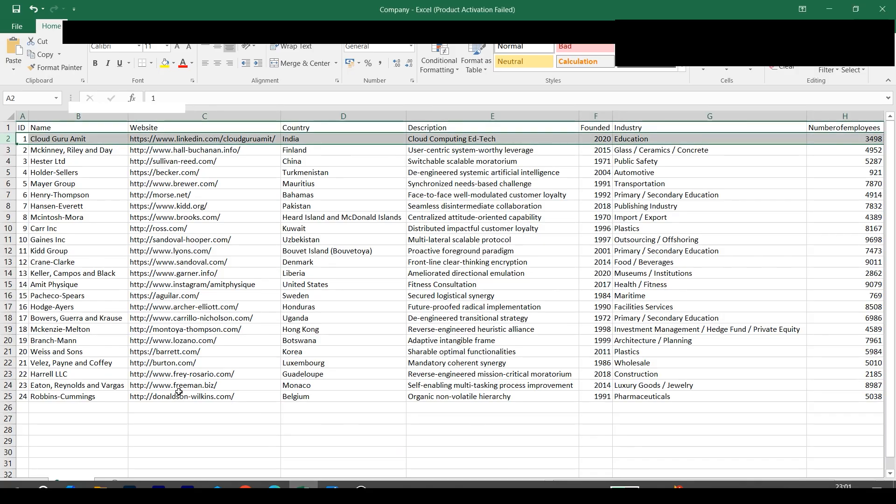
{"action": "left_click", "coordinate": [304, 485]}
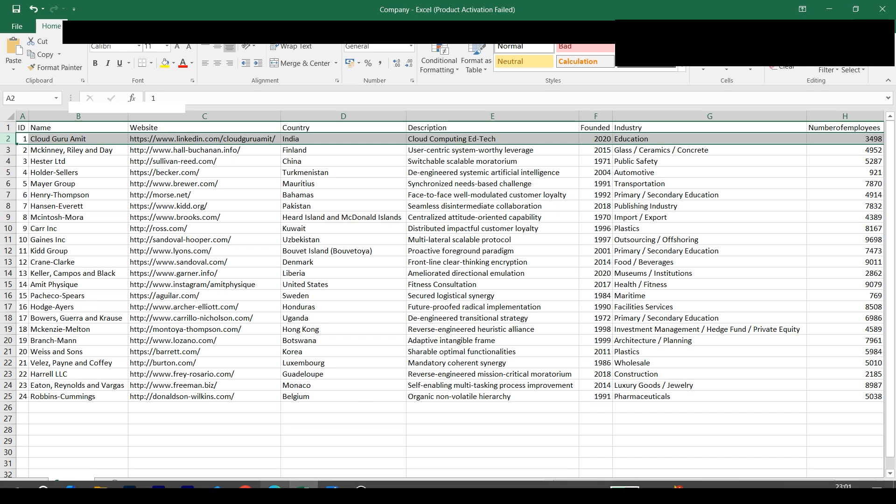
{"action": "left_click", "coordinate": [274, 492]}
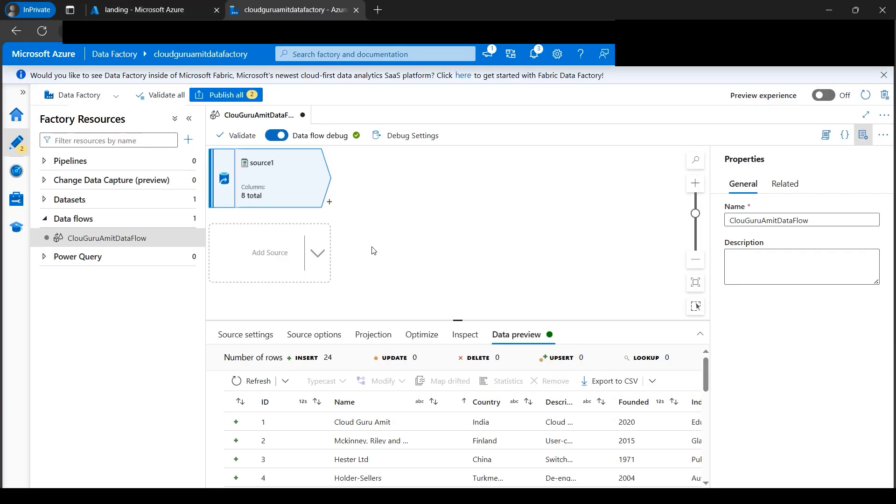
Review the available transformations and add a Select transformation after source1
{"action": "left_click", "coordinate": [330, 204]}
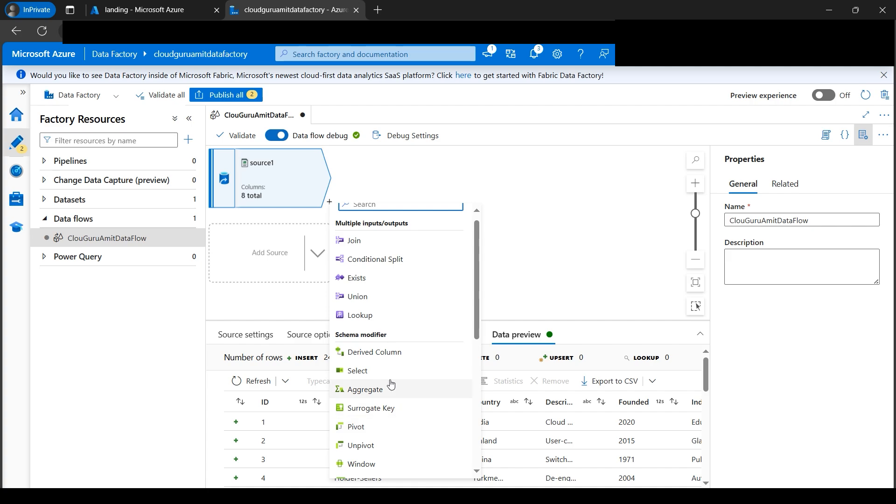
{"action": "left_click_drag", "start_coordinate": [476, 314], "coordinate": [482, 382]}
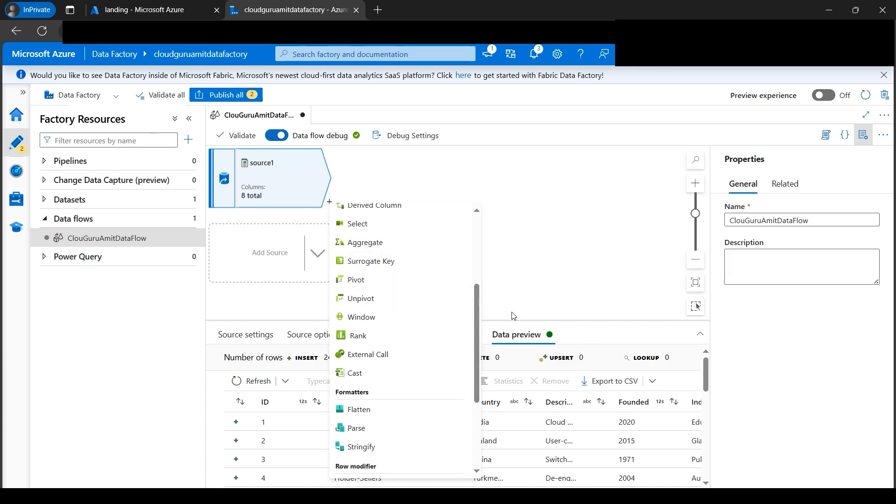
{"action": "left_click_drag", "start_coordinate": [476, 322], "coordinate": [472, 394]}
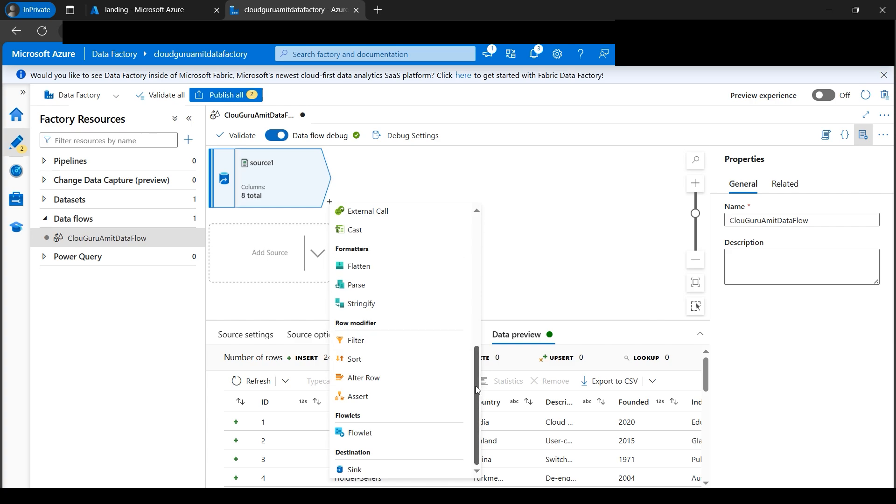
{"action": "left_click_drag", "start_coordinate": [475, 385], "coordinate": [474, 288]}
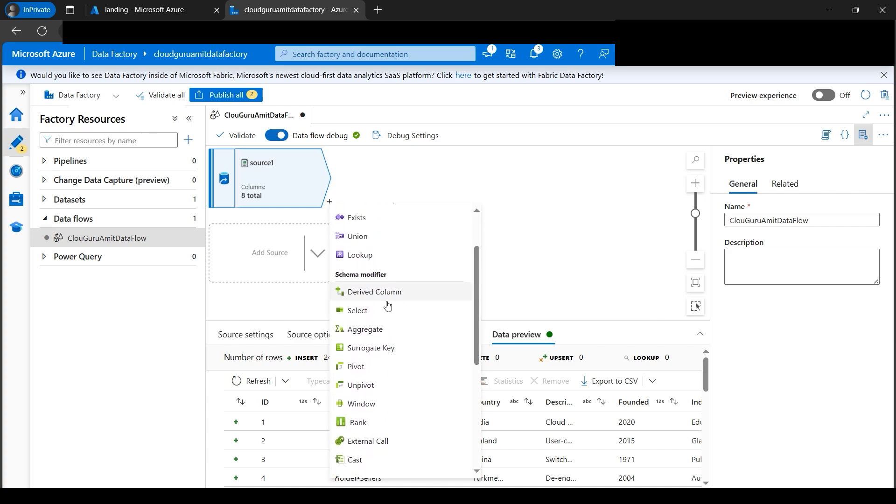
{"action": "left_click", "coordinate": [361, 311]}
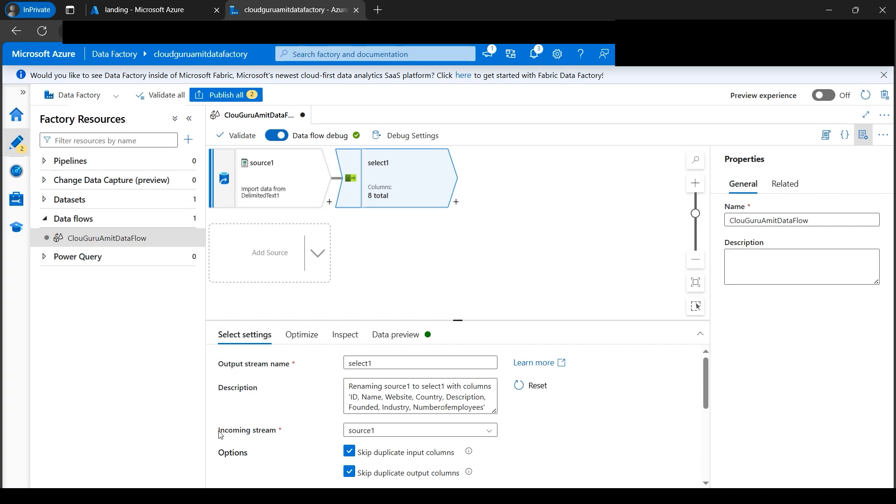
Review select1's incoming stream and its skip duplicate input columns option, leaving that option enabled
{"action": "left_click_drag", "start_coordinate": [221, 434], "coordinate": [278, 434]}
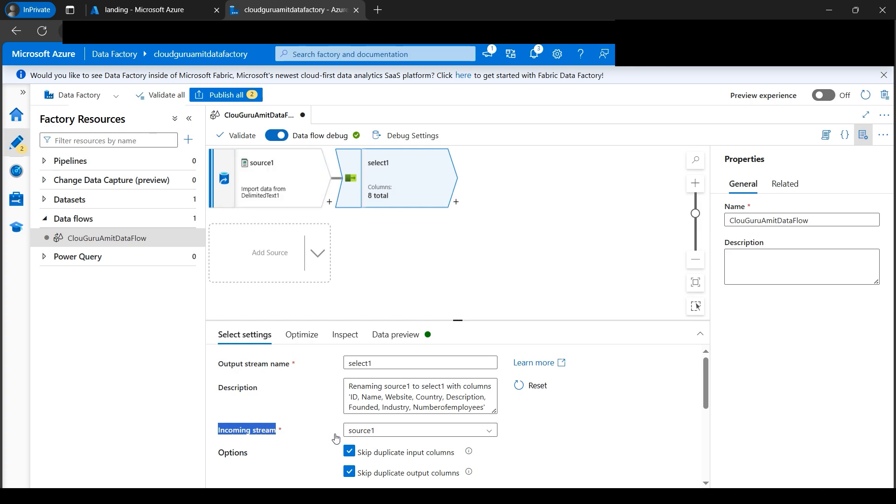
{"action": "left_click", "coordinate": [678, 384]}
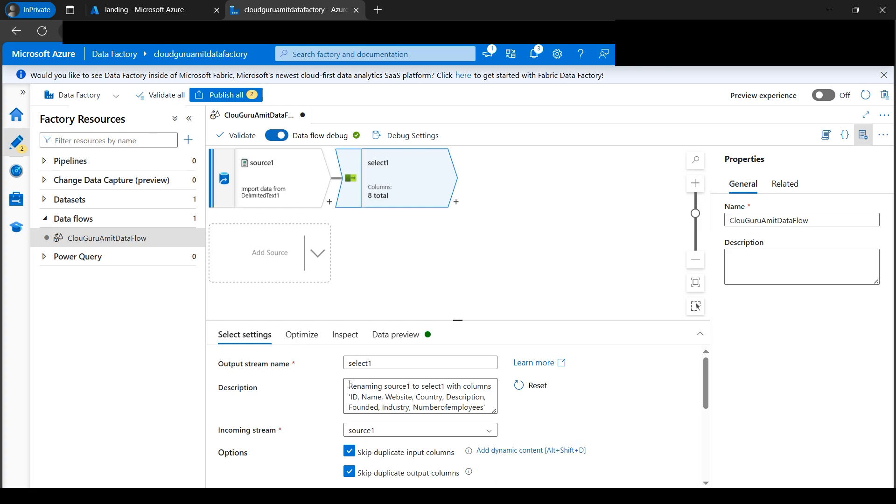
{"action": "left_click", "coordinate": [351, 453]}
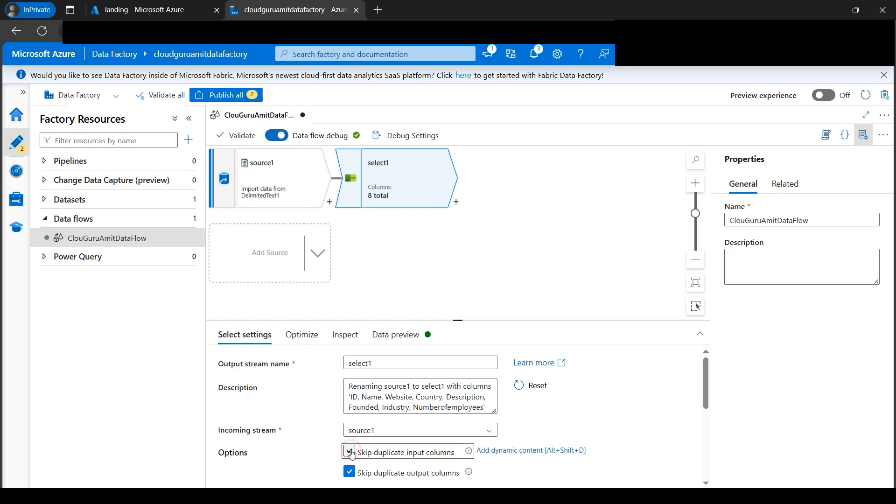
{"action": "left_click", "coordinate": [351, 452]}
Look at select1's partition options, keeping Use current partitioning, and inspect its output schema
{"action": "left_click", "coordinate": [298, 334]}
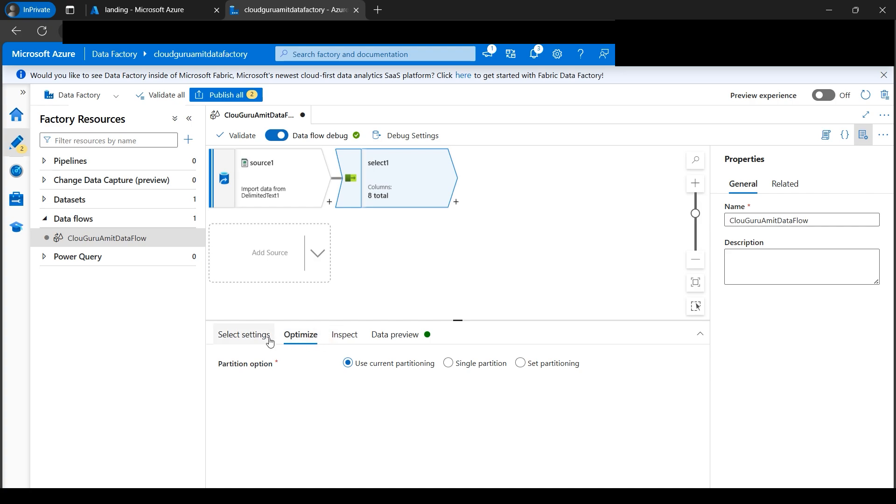
{"action": "left_click", "coordinate": [536, 370]}
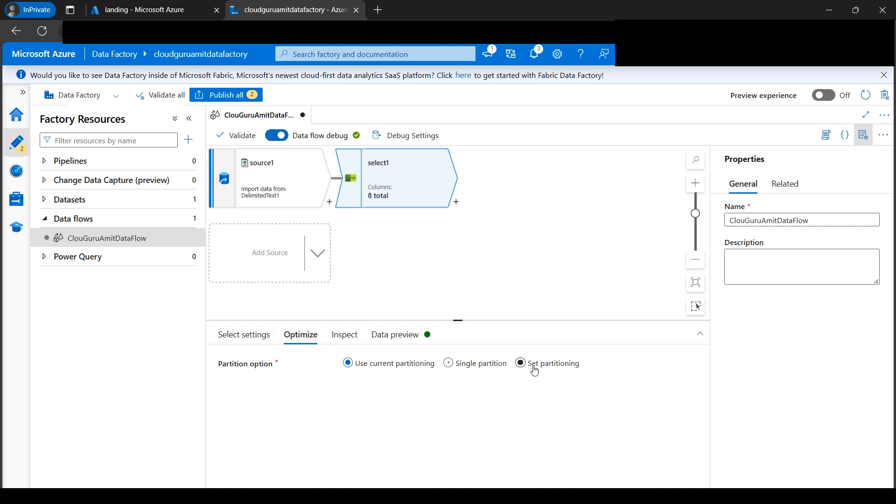
{"action": "left_click", "coordinate": [534, 369]}
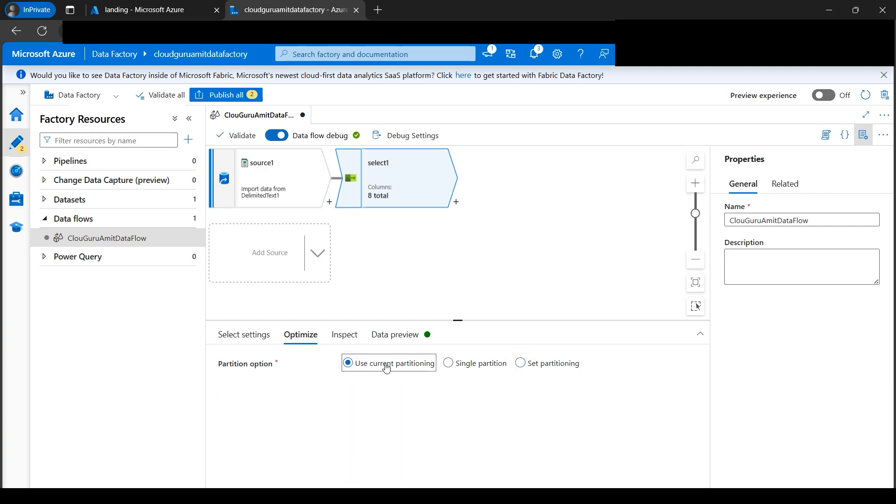
{"action": "left_click", "coordinate": [346, 337]}
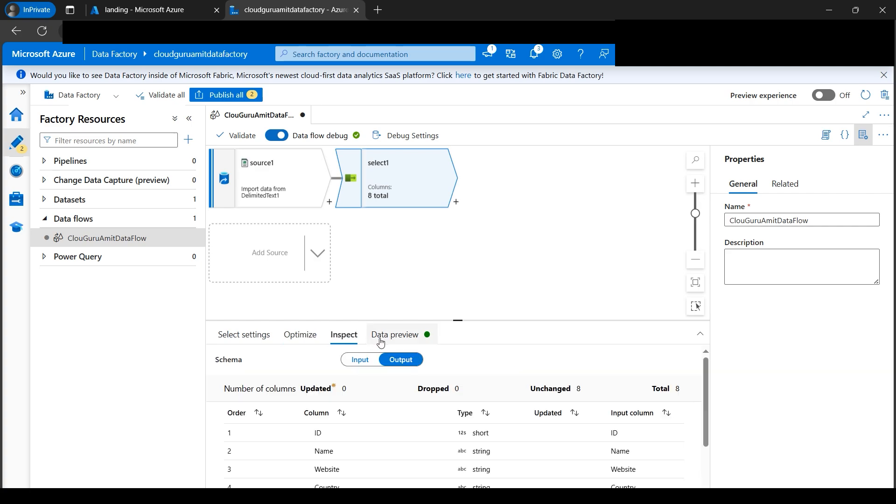
{"action": "scroll", "coordinate": [604, 395], "scroll_direction": "down", "scroll_amount": 3}
{"action": "scroll", "coordinate": [556, 408], "scroll_direction": "up", "scroll_amount": 3}
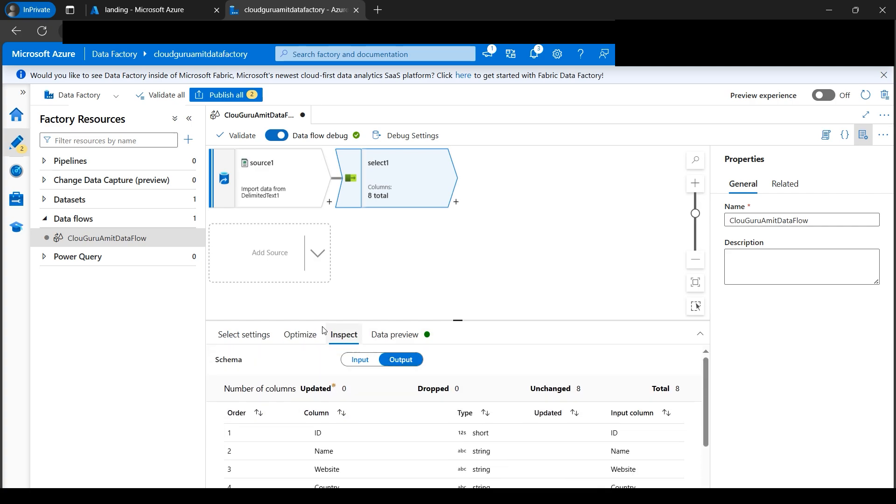
Enlarge select1's settings area and review how source1's input columns are mapped to output names
{"action": "left_click", "coordinate": [298, 335]}
{"action": "left_click", "coordinate": [252, 335]}
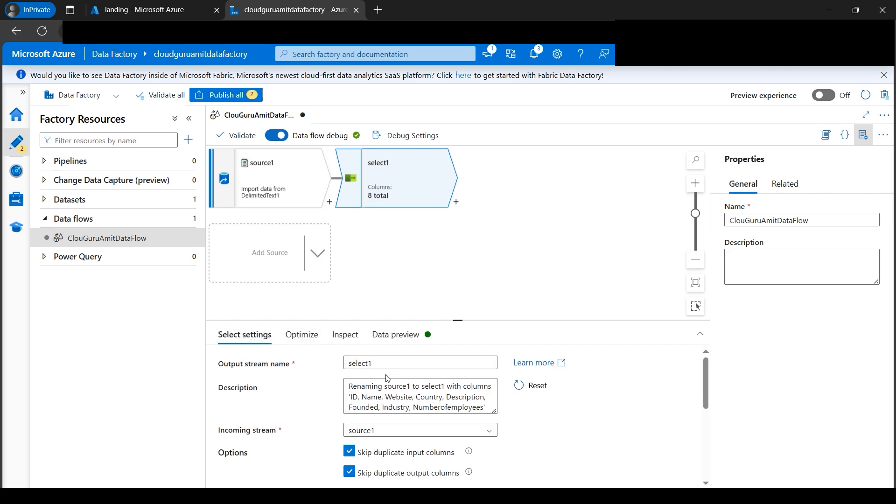
{"action": "scroll", "coordinate": [586, 393], "scroll_direction": "down", "scroll_amount": 3}
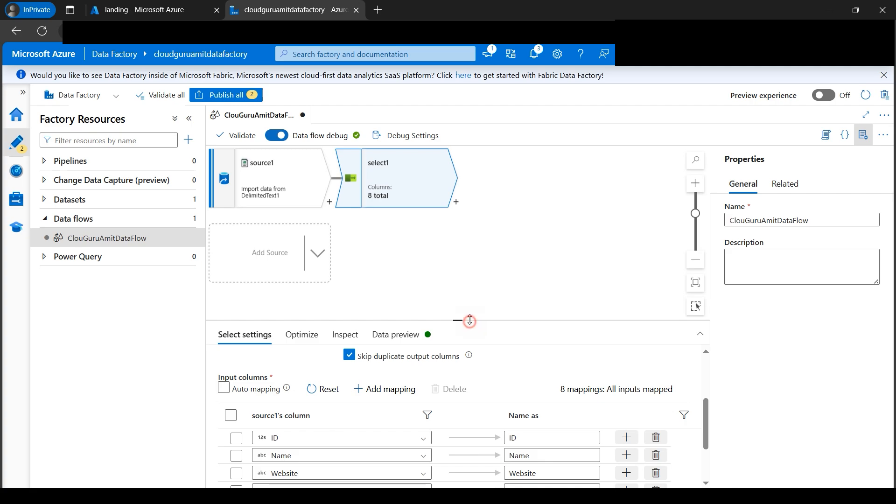
{"action": "left_click_drag", "start_coordinate": [466, 320], "coordinate": [470, 244]}
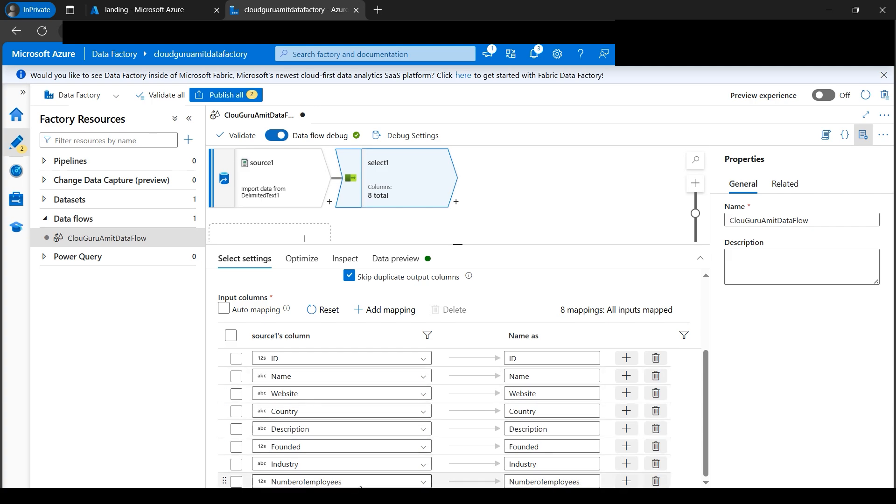
{"action": "scroll", "coordinate": [410, 462], "scroll_direction": "up", "scroll_amount": 1}
{"action": "scroll", "coordinate": [411, 462], "scroll_direction": "up", "scroll_amount": 2}
{"action": "scroll", "coordinate": [418, 450], "scroll_direction": "down", "scroll_amount": 3}
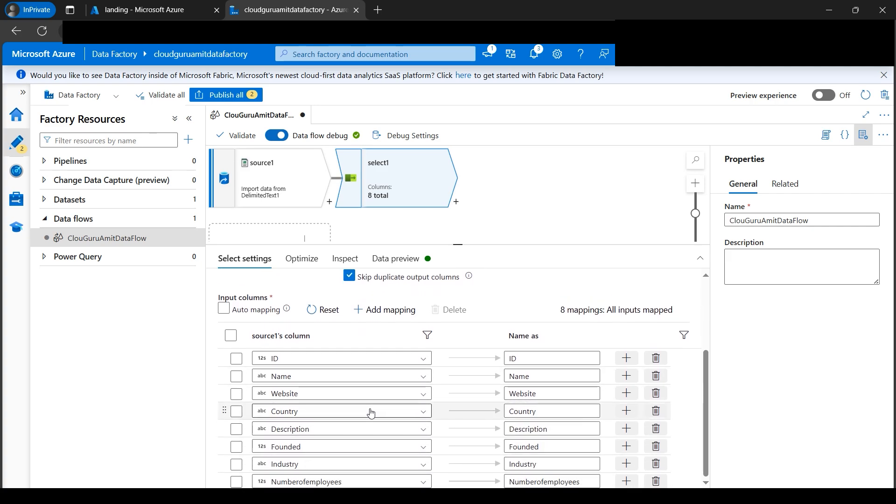
Switch to the Company sheet in Excel, examine the Country and Industry columns, and return to Azure Data Factory
{"action": "left_click", "coordinate": [303, 486]}
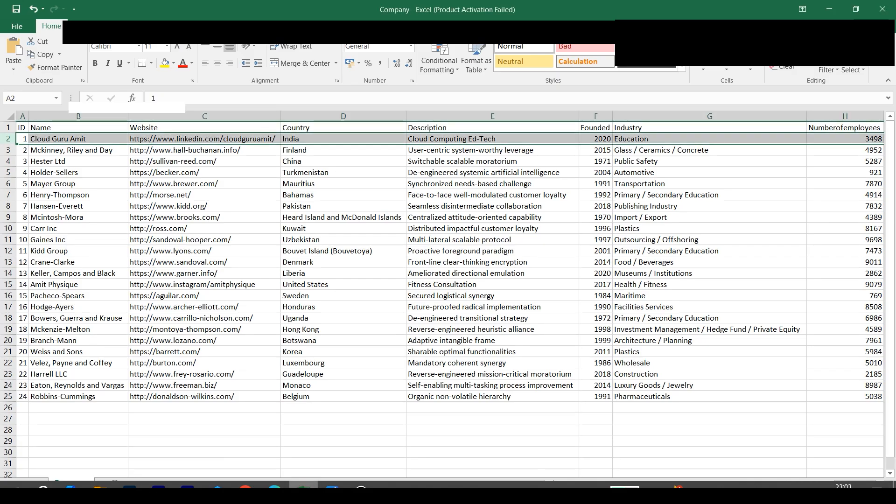
{"action": "left_click", "coordinate": [358, 116]}
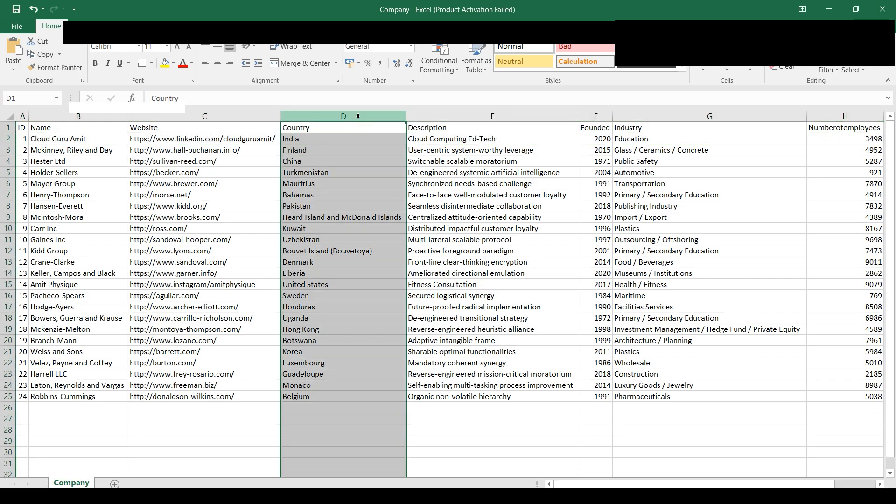
{"action": "left_click", "coordinate": [656, 116]}
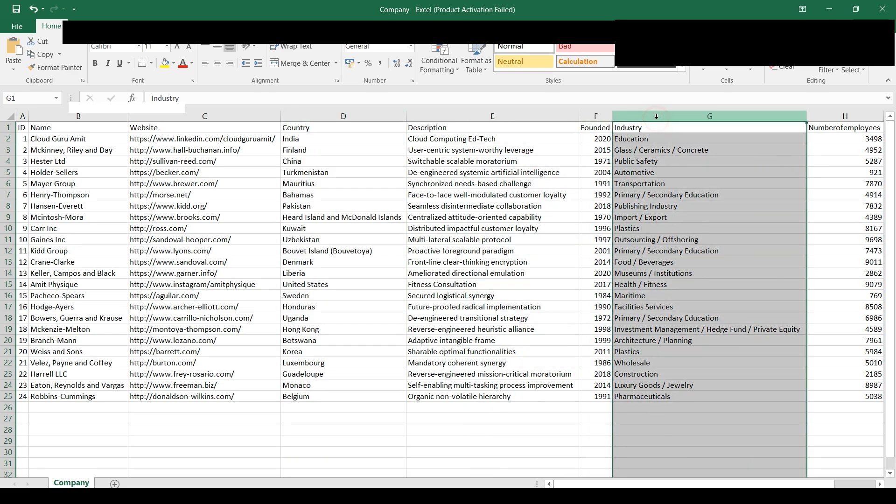
{"action": "left_click", "coordinate": [324, 118]}
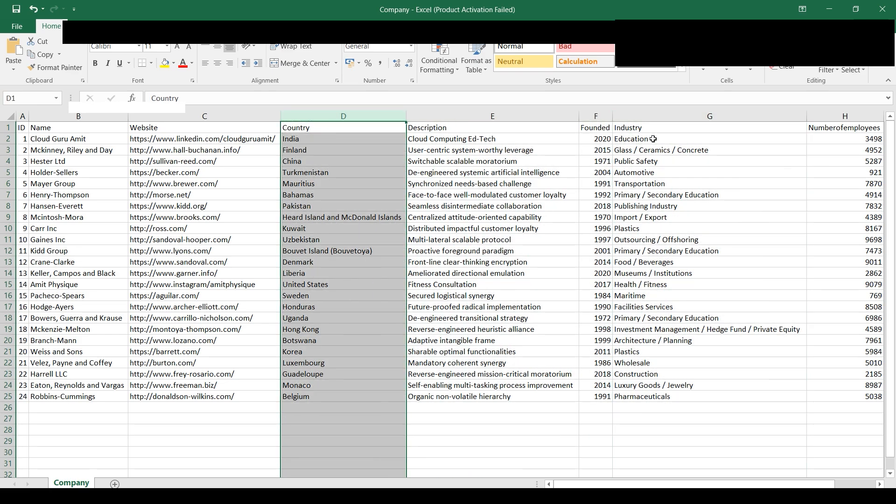
{"action": "left_click", "coordinate": [648, 115]}
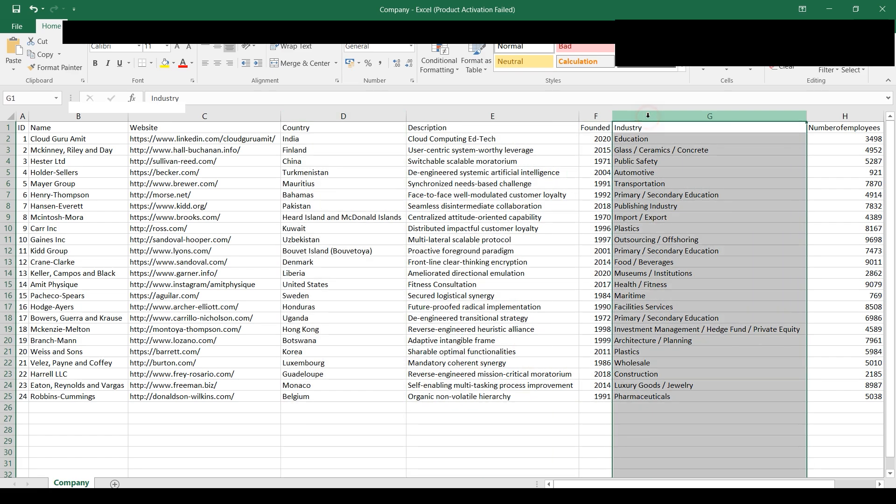
{"action": "left_click", "coordinate": [332, 116]}
{"action": "left_click", "coordinate": [274, 493]}
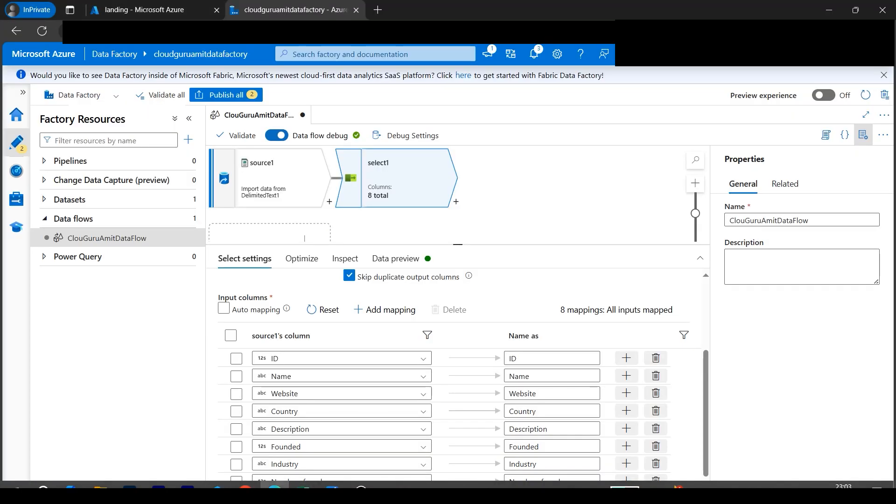
Delete the Country and Industry mappings from select1 and check the updated description and mapping list
{"action": "left_click", "coordinate": [655, 411]}
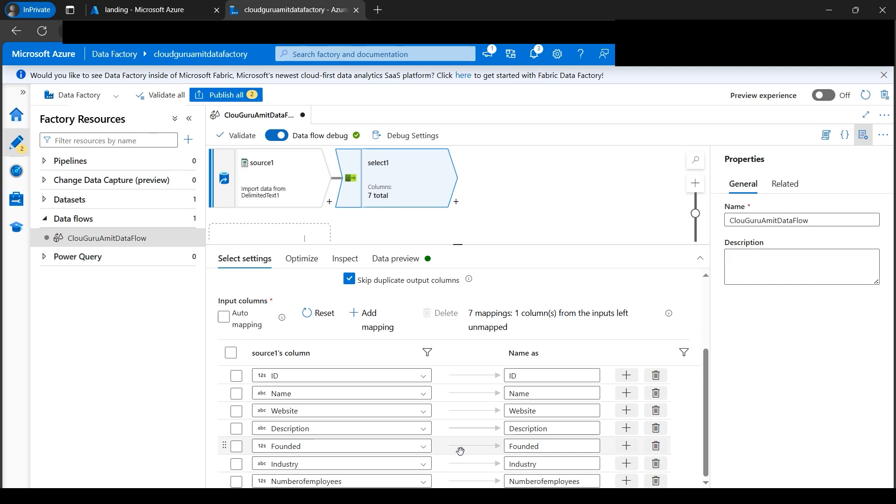
{"action": "left_click", "coordinate": [656, 464]}
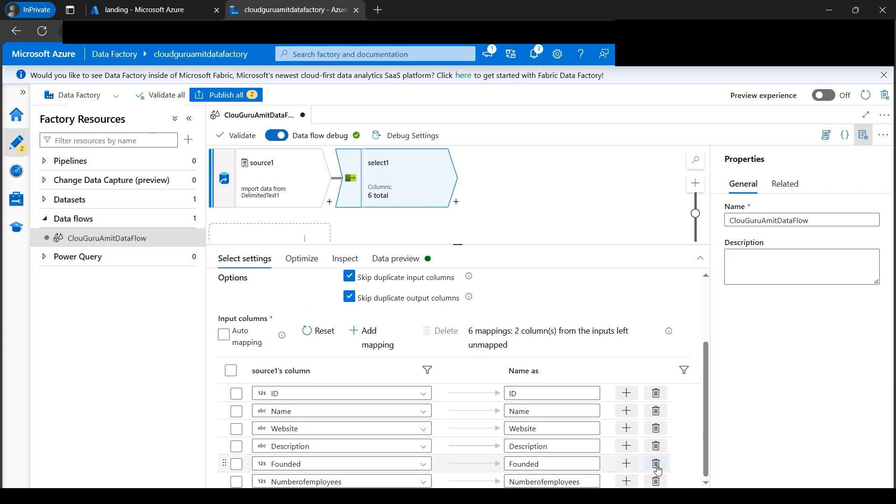
{"action": "left_click", "coordinate": [703, 448]}
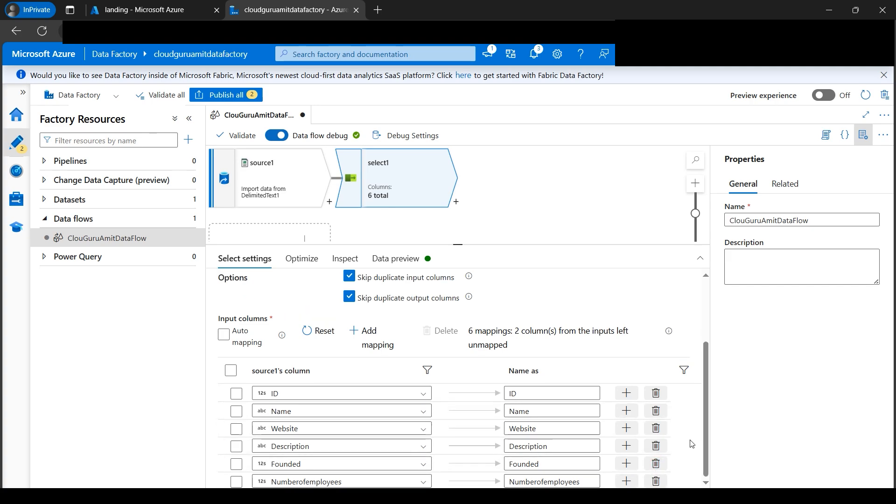
{"action": "scroll", "coordinate": [704, 448], "scroll_direction": "up", "scroll_amount": 3}
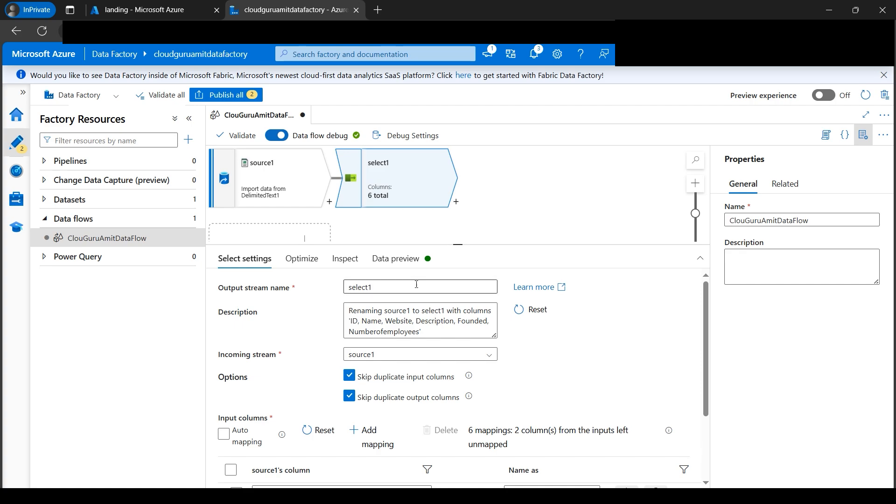
{"action": "scroll", "coordinate": [559, 454], "scroll_direction": "down", "scroll_amount": 2}
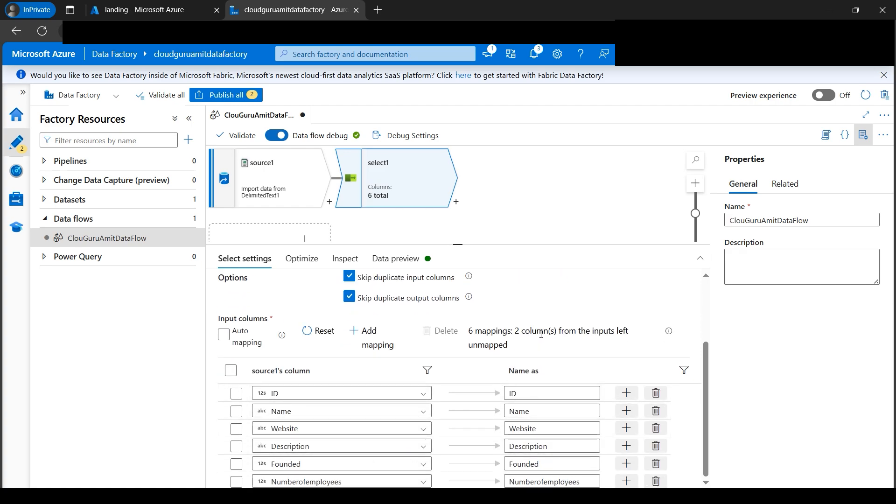
{"action": "scroll", "coordinate": [524, 335], "scroll_direction": "up", "scroll_amount": 3}
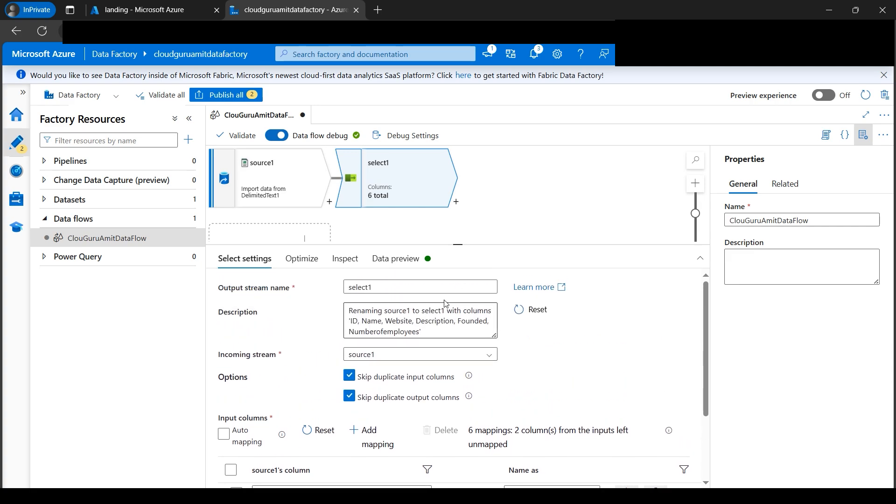
Refresh select1's data preview and compare its columns with the Company sheet in Excel
{"action": "left_click", "coordinate": [401, 264]}
{"action": "left_click", "coordinate": [248, 306]}
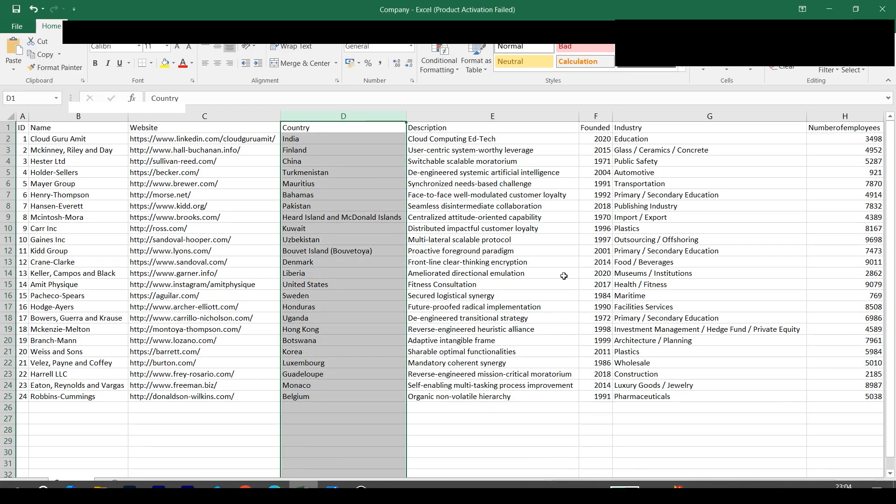
{"action": "left_click", "coordinate": [640, 115]}
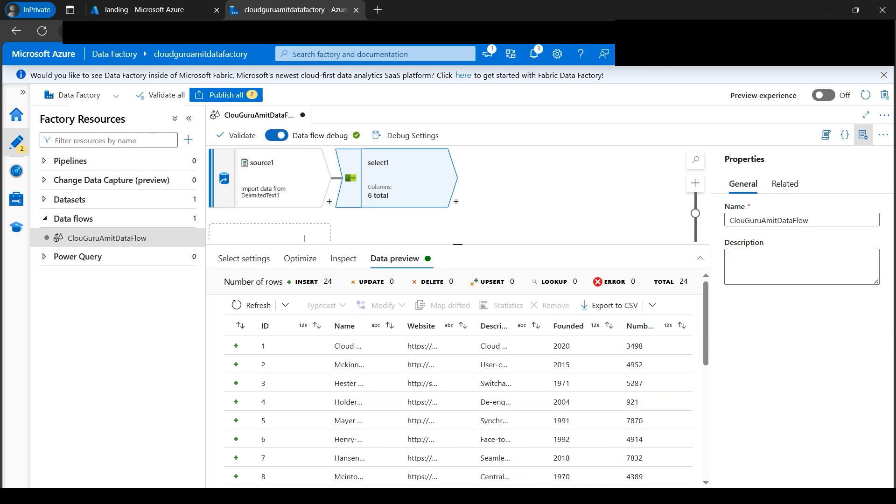
{"action": "scroll", "coordinate": [568, 469], "scroll_direction": "right", "scroll_amount": 1}
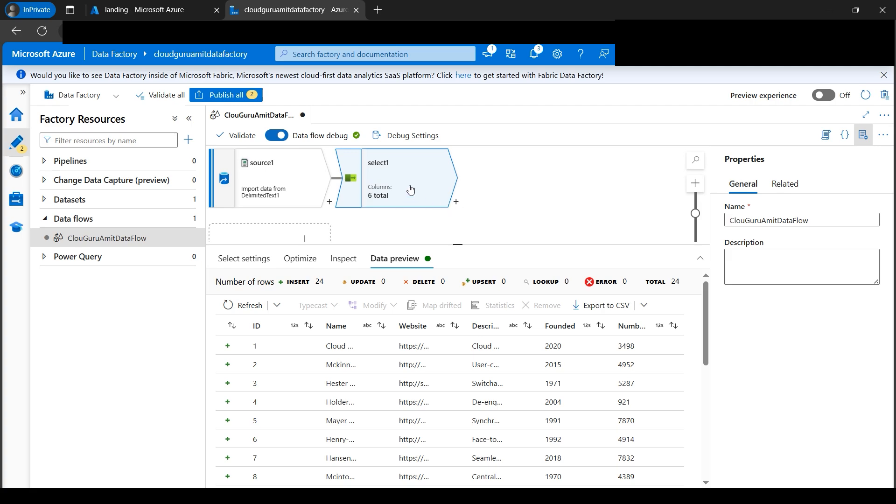
Add a Filter transformation after select1 and check its incoming stream and filter condition settings
{"action": "left_click", "coordinate": [456, 202]}
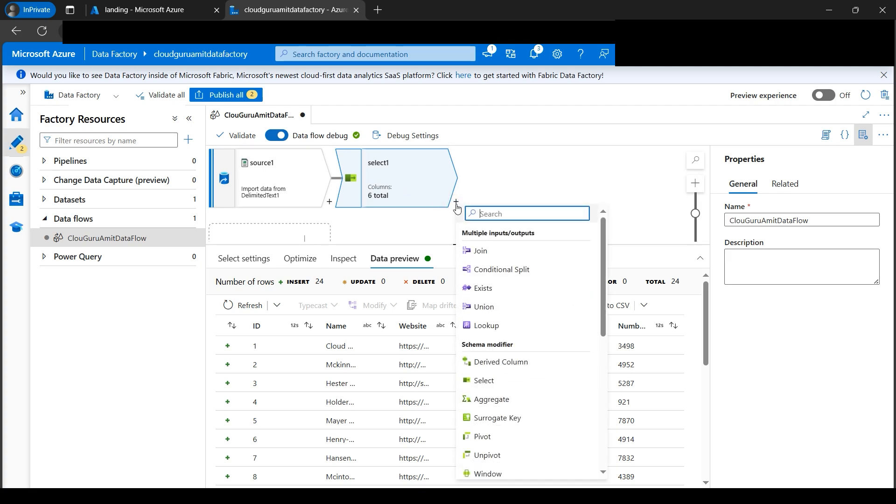
{"action": "scroll", "coordinate": [540, 405], "scroll_direction": "down", "scroll_amount": 3}
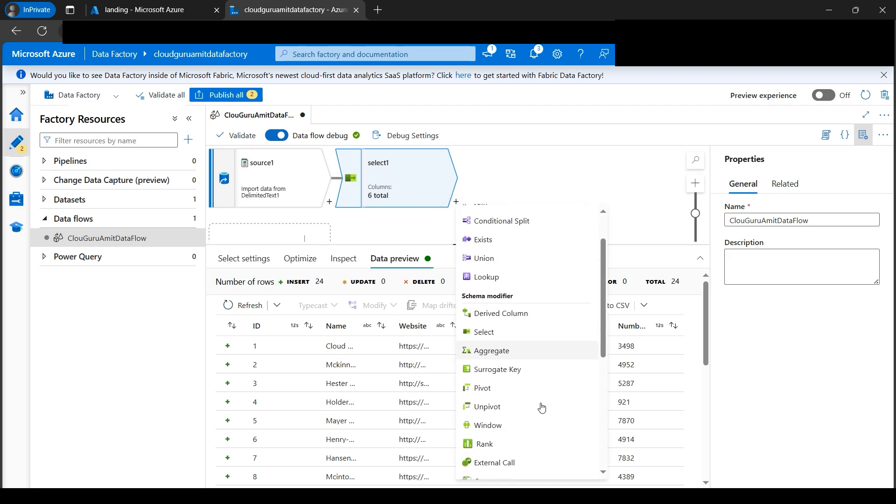
{"action": "scroll", "coordinate": [539, 402], "scroll_direction": "down", "scroll_amount": 3}
{"action": "left_click", "coordinate": [520, 405]}
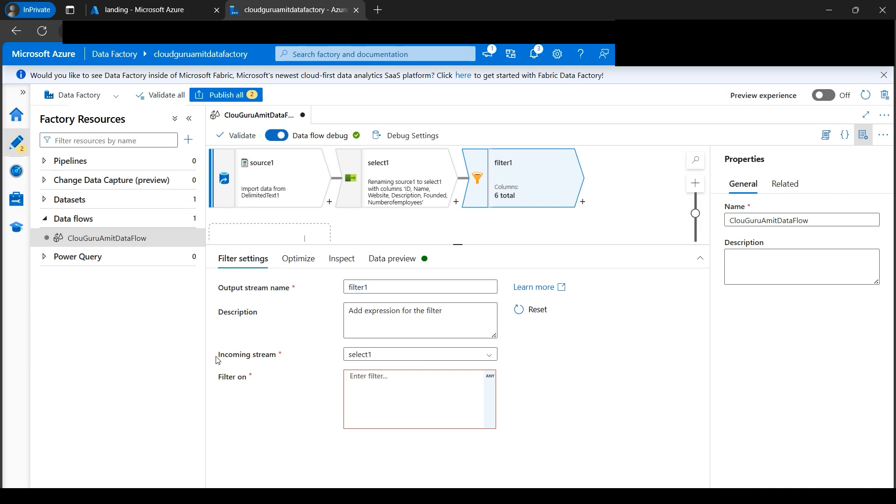
{"action": "left_click_drag", "start_coordinate": [216, 359], "coordinate": [277, 355]}
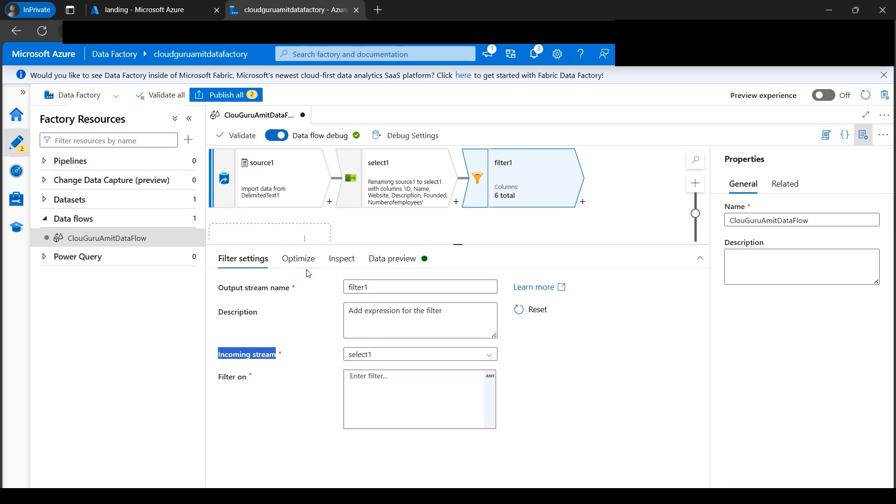
{"action": "left_click", "coordinate": [399, 379]}
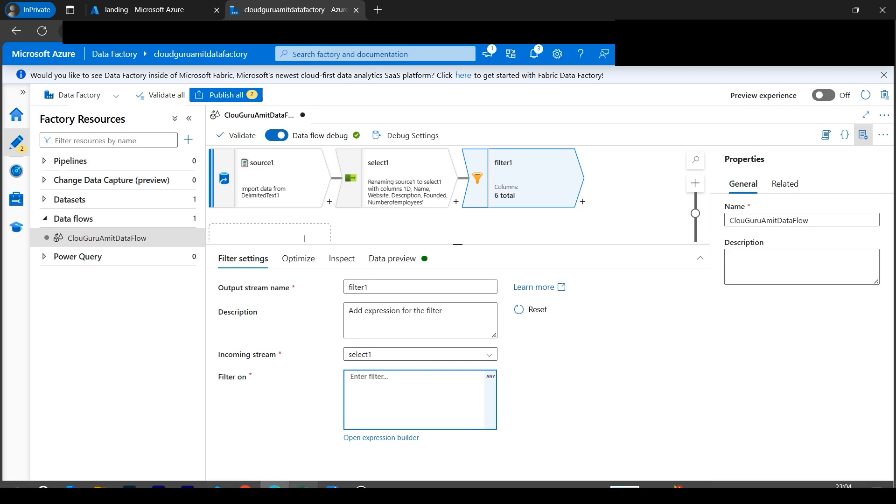
Switch to the Company sheet in Excel and examine the Founded column as the basis for the filter condition
{"action": "left_click", "coordinate": [625, 493]}
{"action": "left_click", "coordinate": [586, 432]}
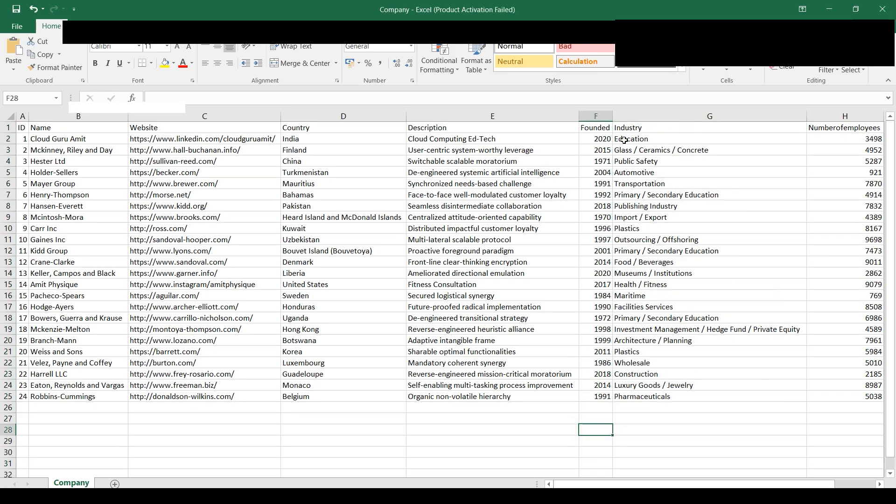
{"action": "left_click", "coordinate": [608, 116]}
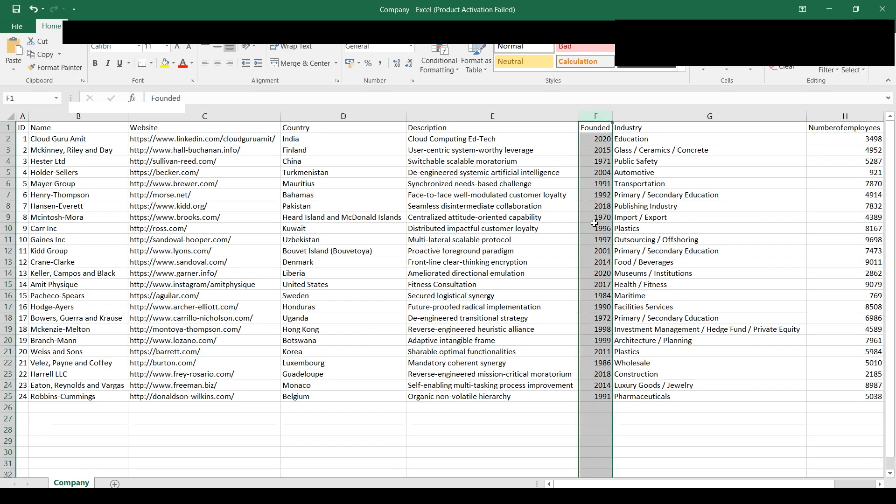
{"action": "left_click", "coordinate": [642, 254]}
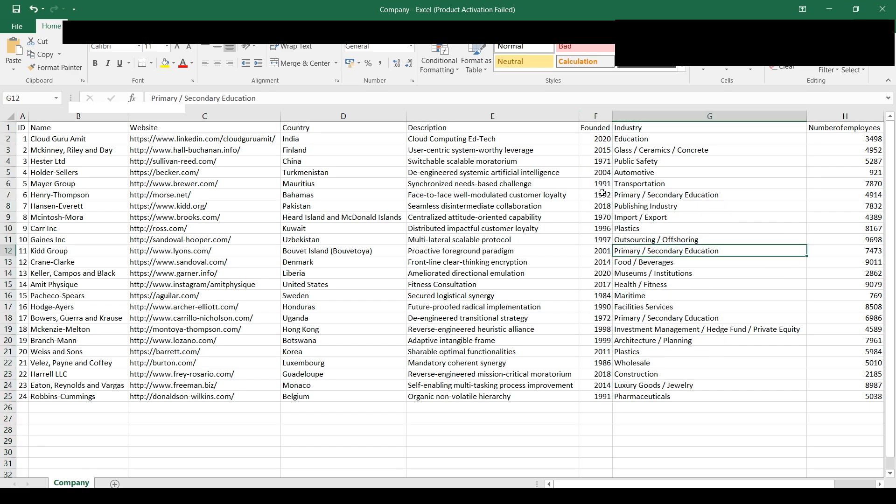
{"action": "left_click", "coordinate": [602, 140]}
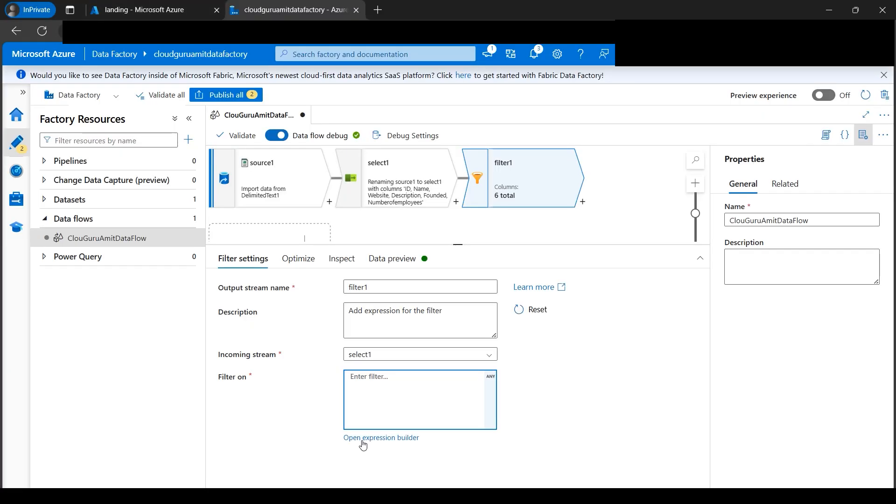
In Azure Data Factory, enter the expression Founded > 2000 for filter1 in the expression builder
{"action": "left_click", "coordinate": [363, 441]}
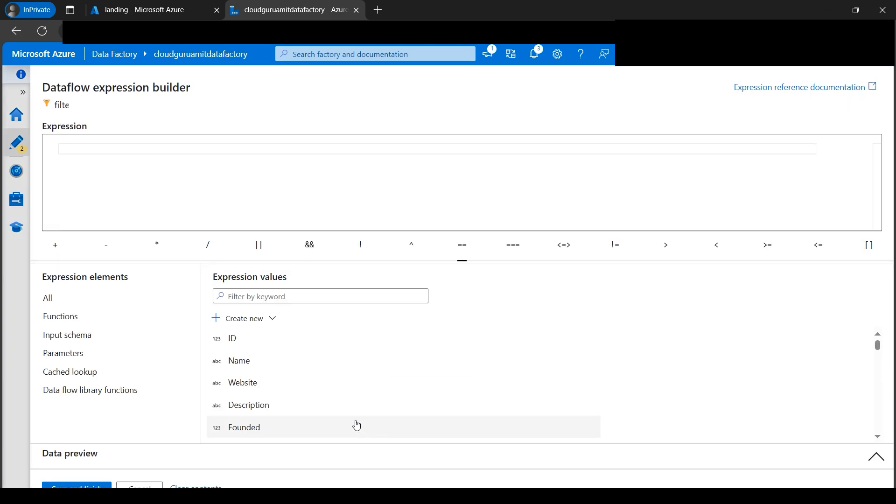
{"action": "left_click", "coordinate": [249, 434]}
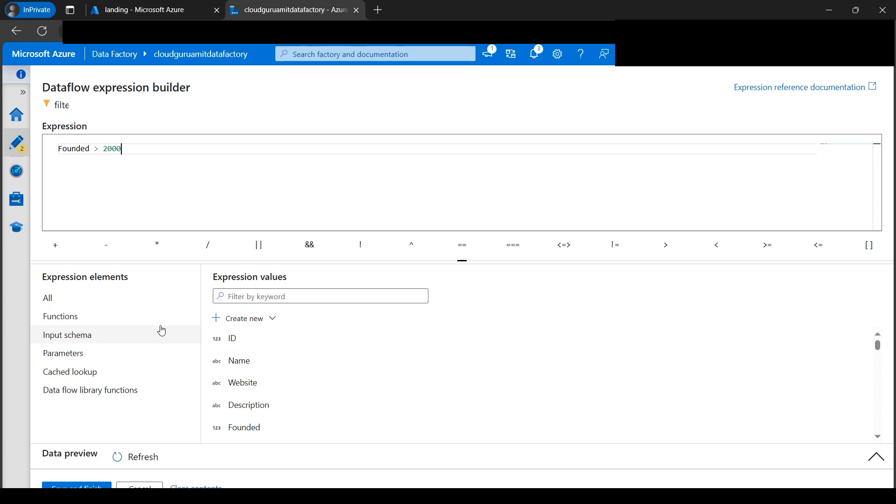
{"action": "scroll", "coordinate": [224, 427], "scroll_direction": "down", "scroll_amount": 1}
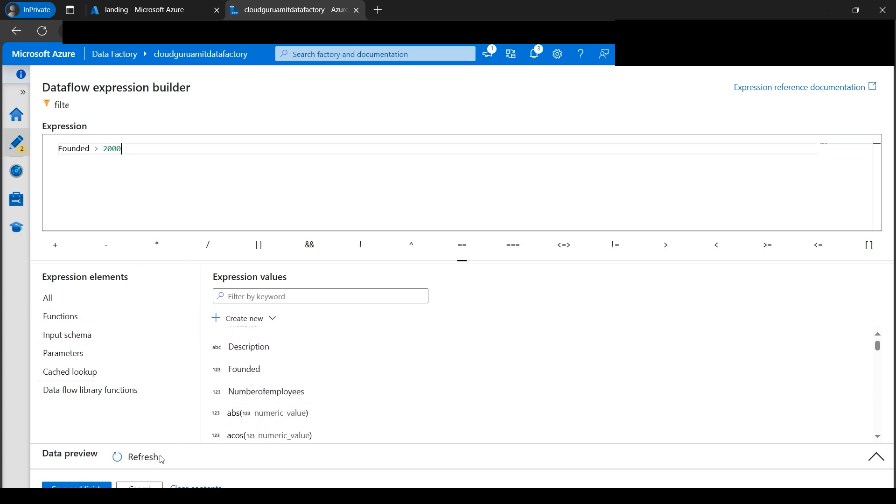
Refresh the expression's data preview and check which Founded years satisfy the 2000 threshold
{"action": "left_click", "coordinate": [144, 461]}
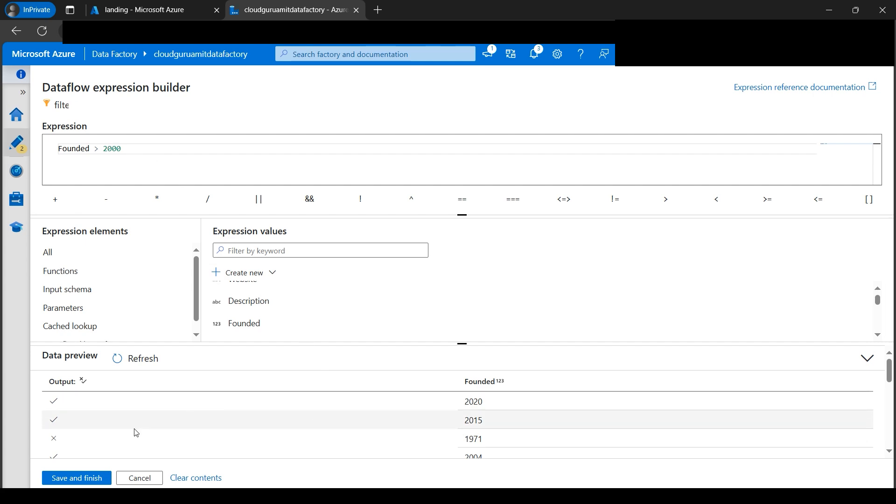
{"action": "scroll", "coordinate": [522, 428], "scroll_direction": "down", "scroll_amount": 3}
{"action": "scroll", "coordinate": [482, 420], "scroll_direction": "up", "scroll_amount": 3}
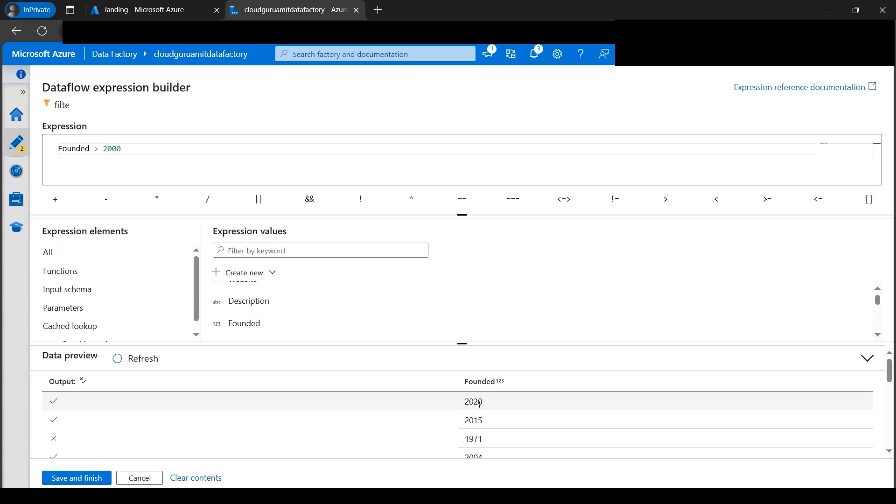
{"action": "left_click", "coordinate": [122, 149]}
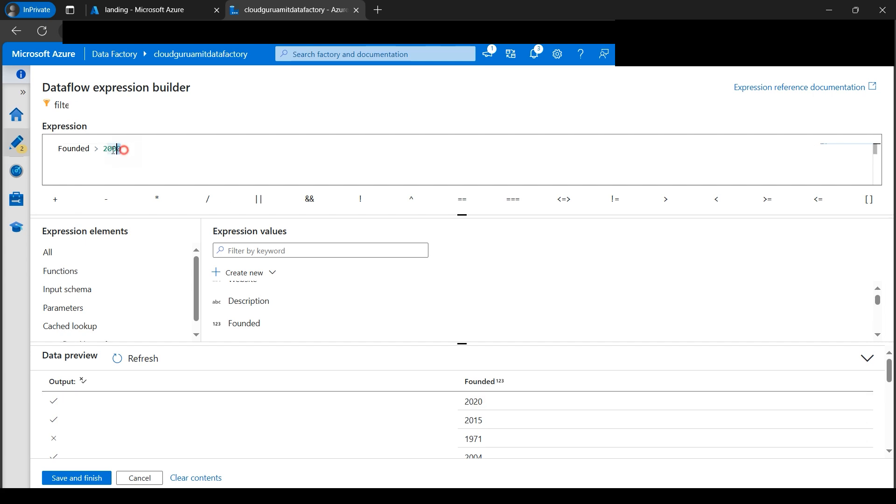
{"action": "double_click", "coordinate": [114, 150]}
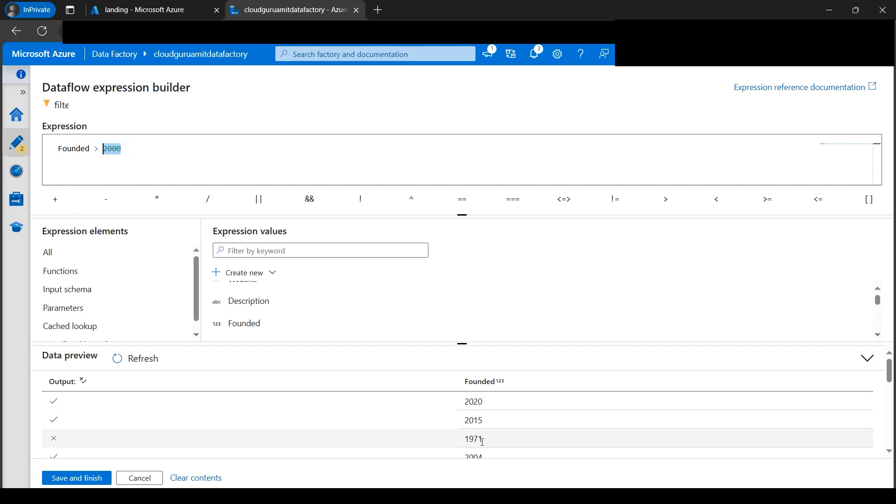
Review the remaining Founded years against the condition, save the filter expression, and check filter1's rows in its data preview
{"action": "scroll", "coordinate": [482, 442], "scroll_direction": "down", "scroll_amount": 1}
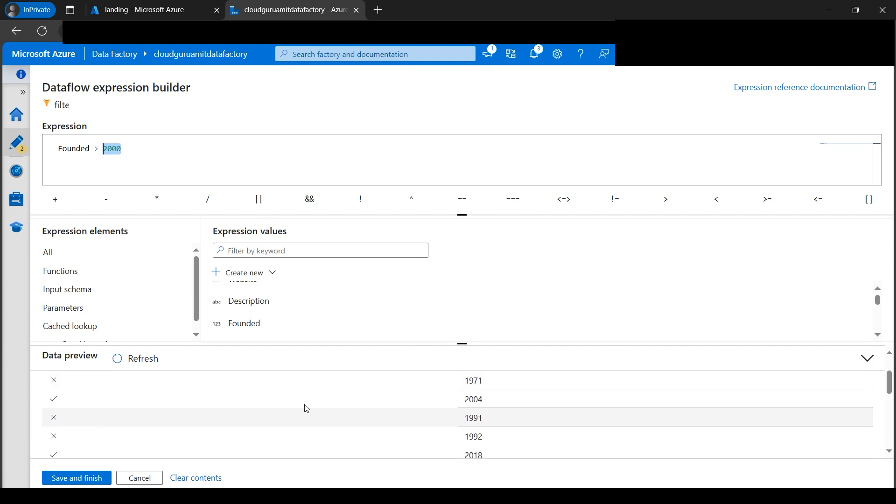
{"action": "scroll", "coordinate": [81, 434], "scroll_direction": "down", "scroll_amount": 2}
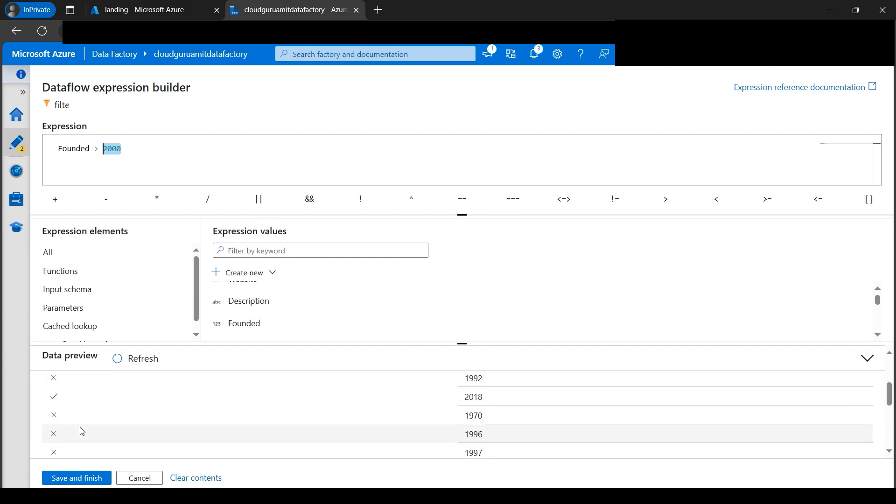
{"action": "scroll", "coordinate": [90, 443], "scroll_direction": "down", "scroll_amount": 3}
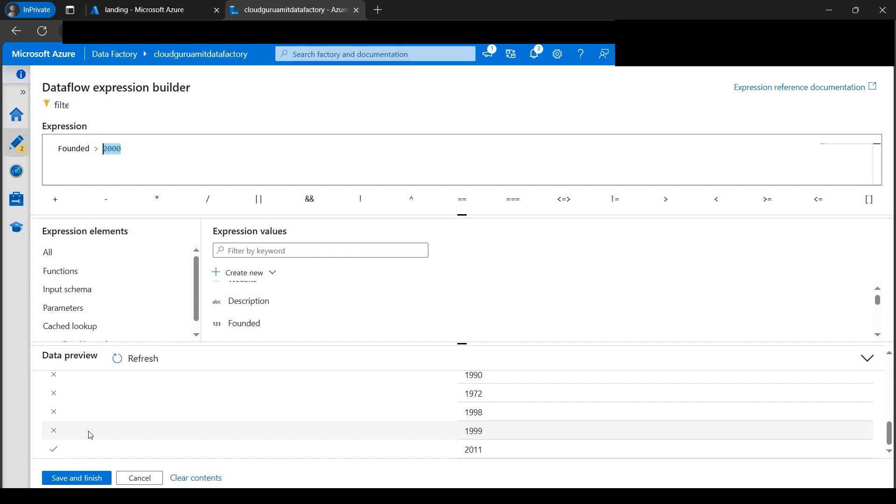
{"action": "left_click", "coordinate": [77, 478]}
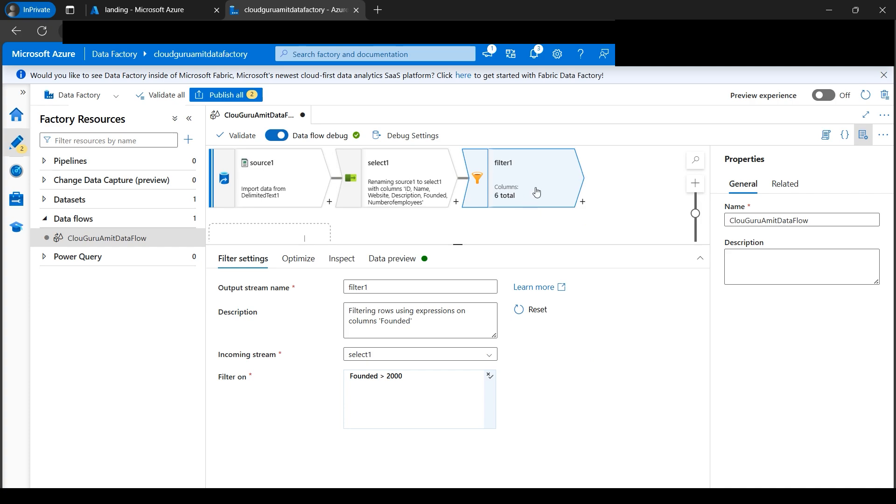
{"action": "left_click", "coordinate": [404, 259]}
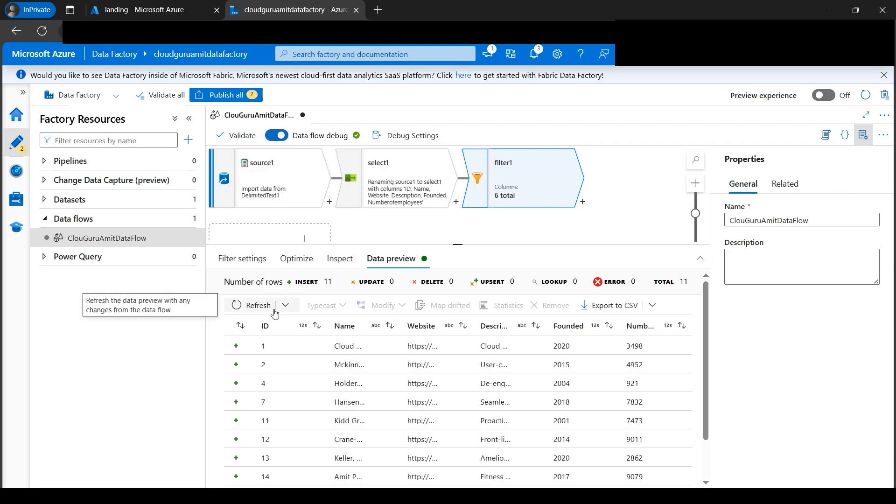
{"action": "left_click_drag", "start_coordinate": [560, 490], "coordinate": [571, 490]}
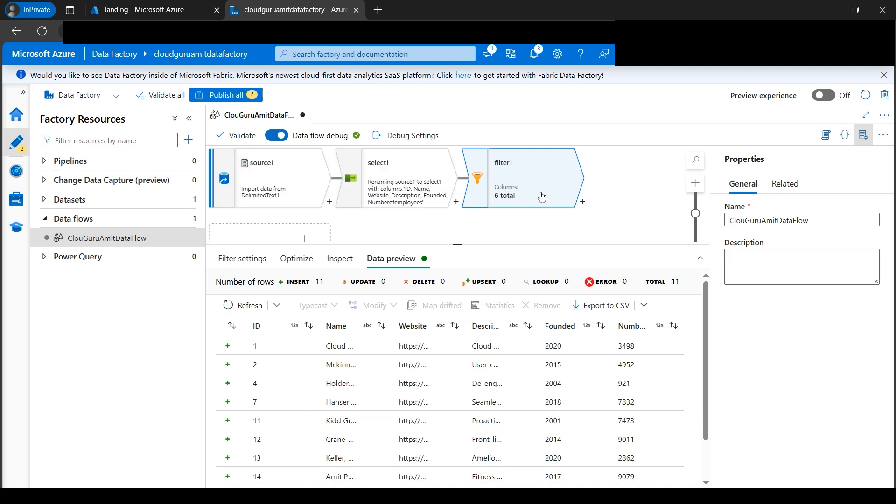
Add a Sort transformation after filter1, consulting the ID column of the Company sheet in Excel as the sort basis
{"action": "left_click", "coordinate": [583, 203]}
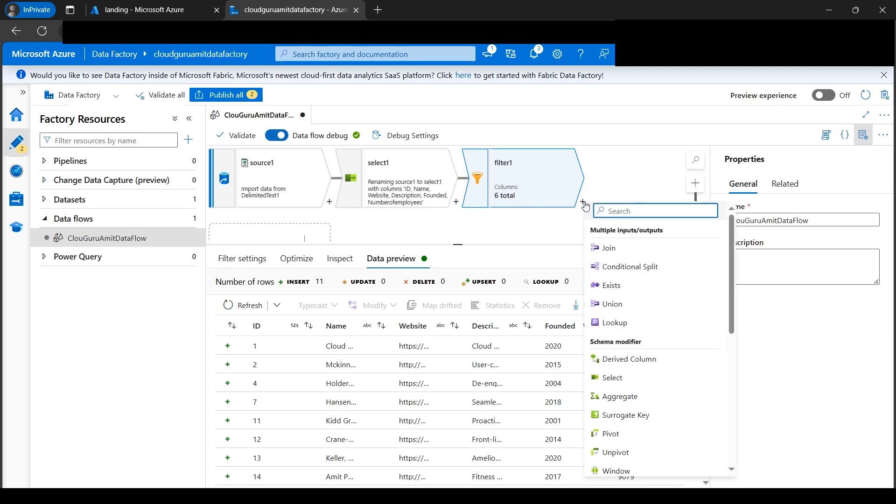
{"action": "left_click", "coordinate": [304, 492]}
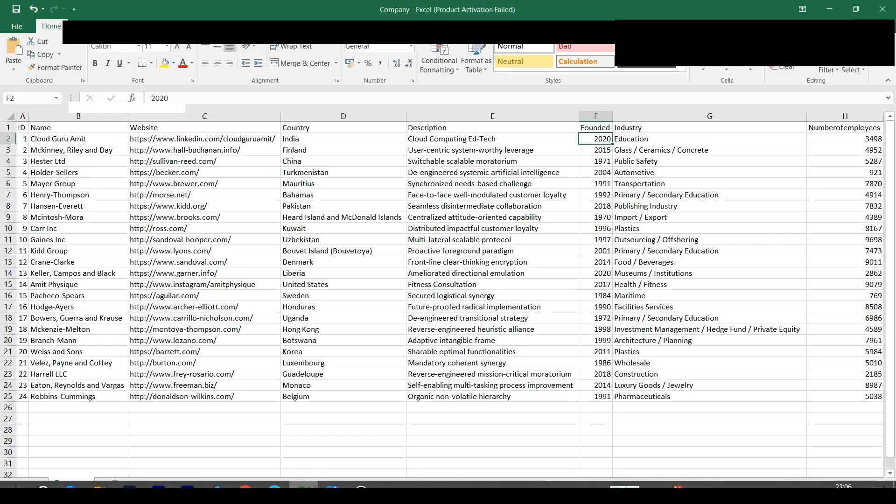
{"action": "left_click", "coordinate": [25, 119]}
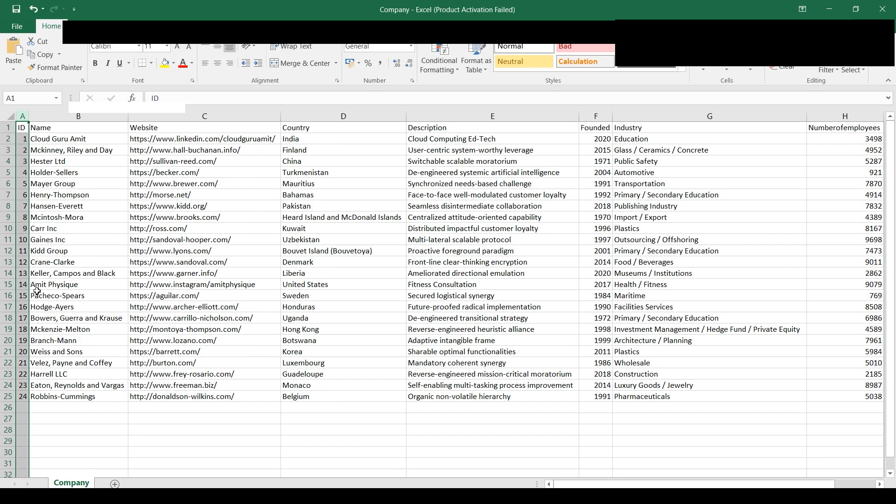
{"action": "left_click", "coordinate": [625, 493]}
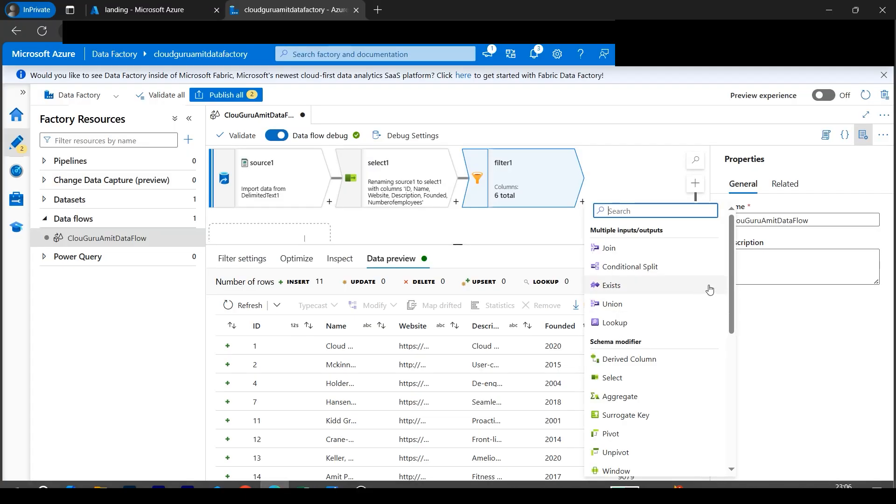
{"action": "left_click_drag", "start_coordinate": [735, 301], "coordinate": [743, 413]}
{"action": "left_click", "coordinate": [624, 391]}
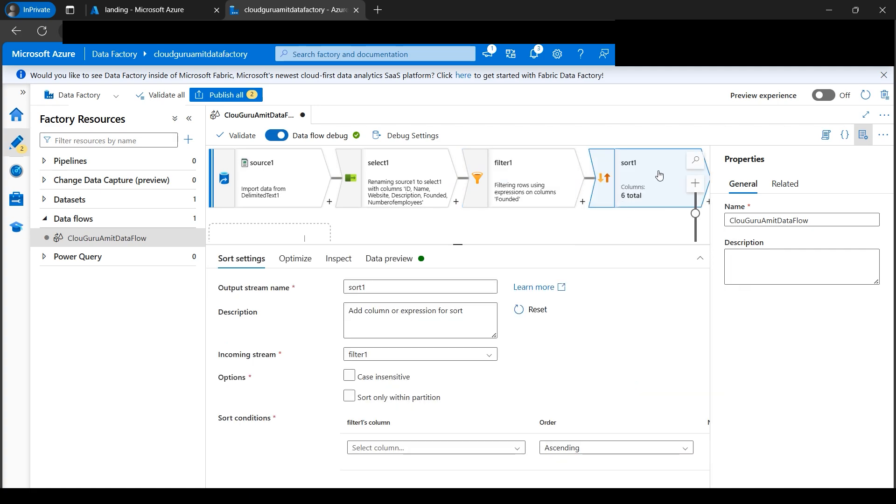
Set sort1 to order rows by the ID column in descending order, leaving sorting only within partition off
{"action": "left_click", "coordinate": [390, 399]}
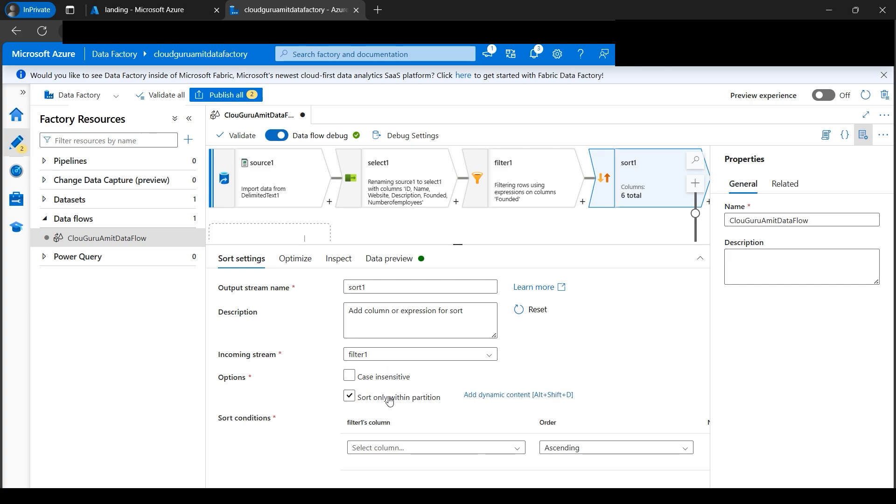
{"action": "left_click", "coordinate": [464, 448]}
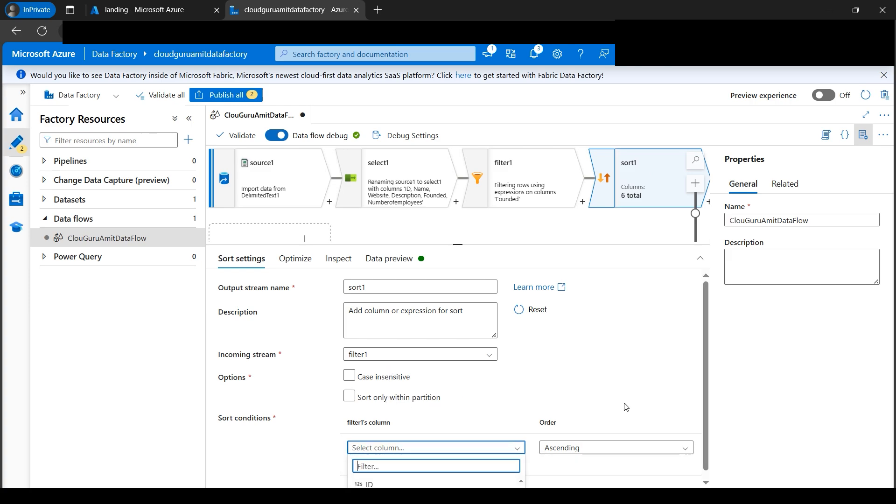
{"action": "left_click", "coordinate": [380, 486]}
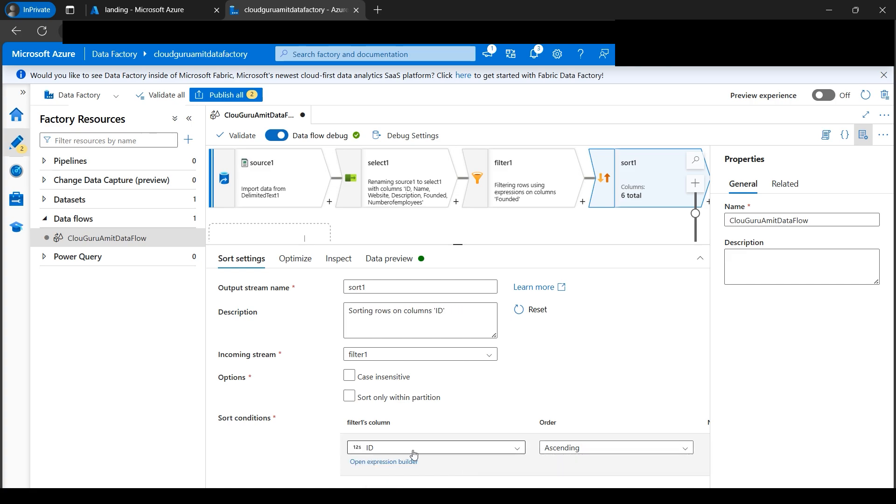
{"action": "left_click", "coordinate": [684, 447]}
{"action": "left_click", "coordinate": [583, 483]}
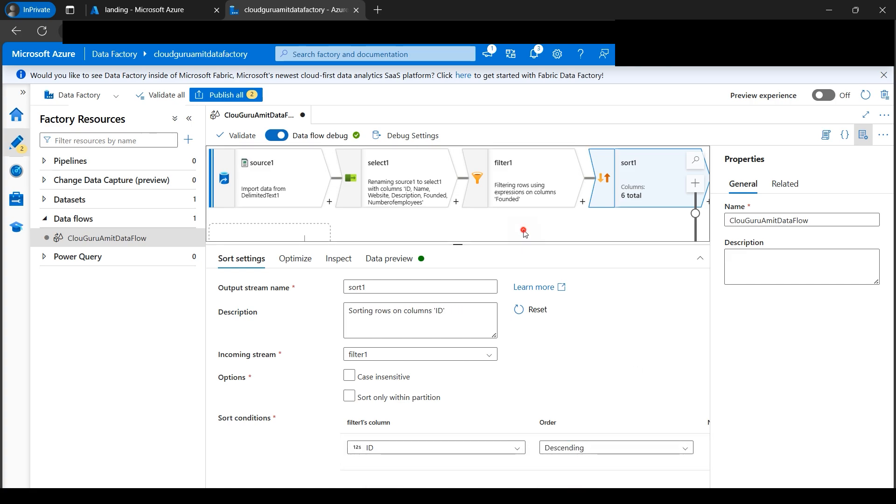
Add a Sink transformation after sort1 in the data flow
{"action": "left_click_drag", "start_coordinate": [522, 229], "coordinate": [453, 227]}
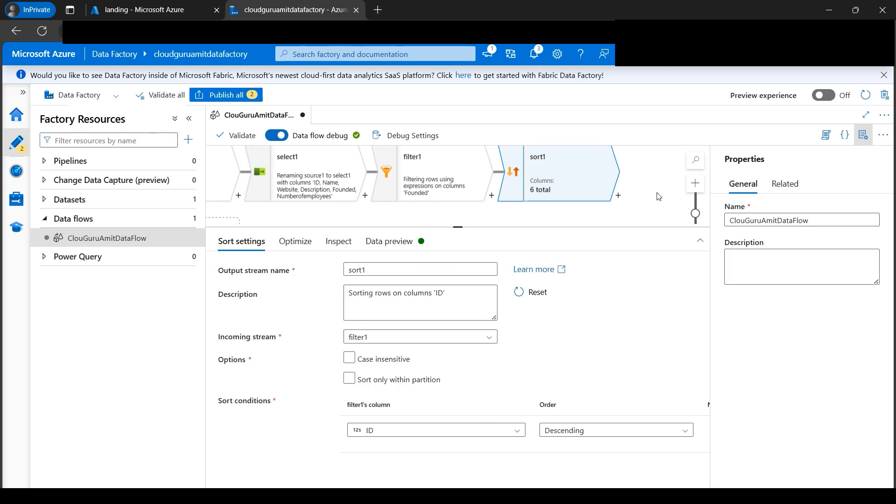
{"action": "left_click_drag", "start_coordinate": [656, 191], "coordinate": [637, 205]}
{"action": "left_click", "coordinate": [598, 212]}
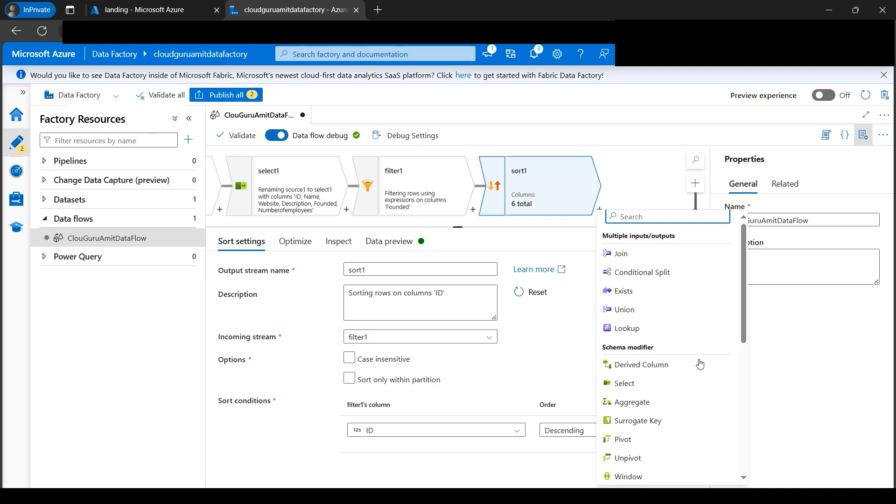
{"action": "scroll", "coordinate": [644, 462], "scroll_direction": "down", "scroll_amount": 6}
{"action": "left_click", "coordinate": [621, 476]}
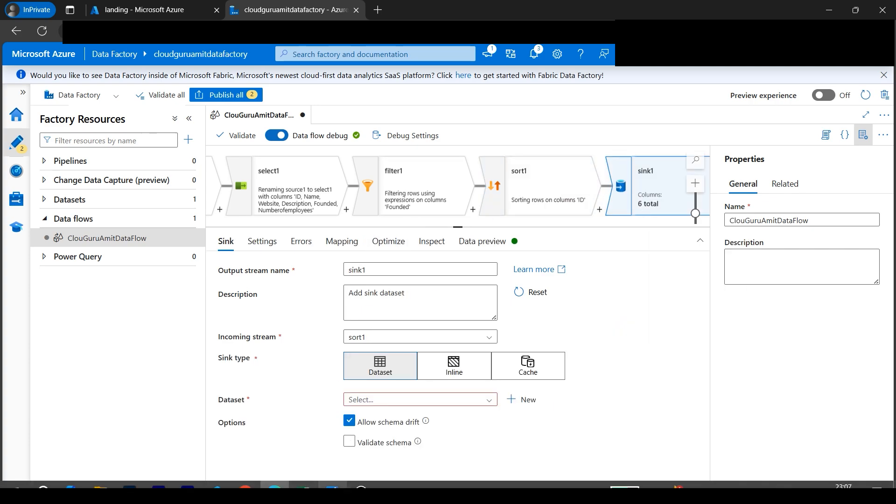
Check the target file in the architecture diagram, and open the staging container of cloudguruamitstorageadf in the Azure portal to examine its contents
{"action": "left_click", "coordinate": [332, 490]}
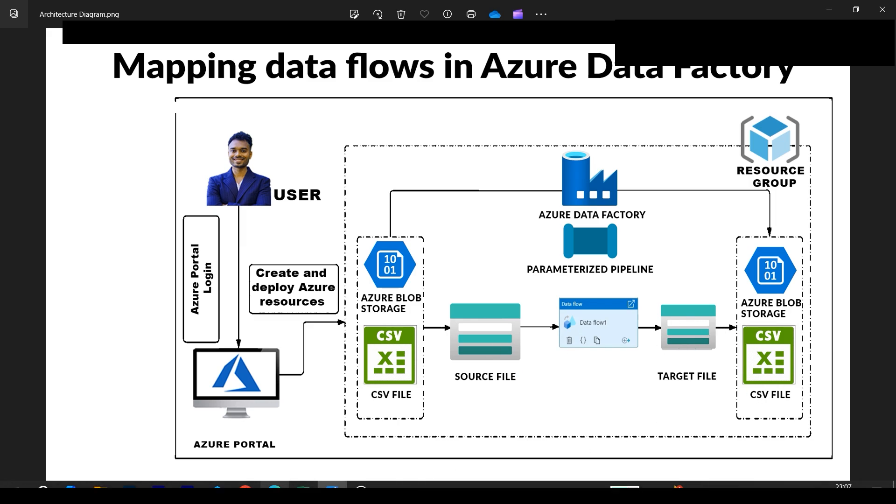
{"action": "left_click", "coordinate": [274, 485]}
{"action": "left_click", "coordinate": [138, 10]}
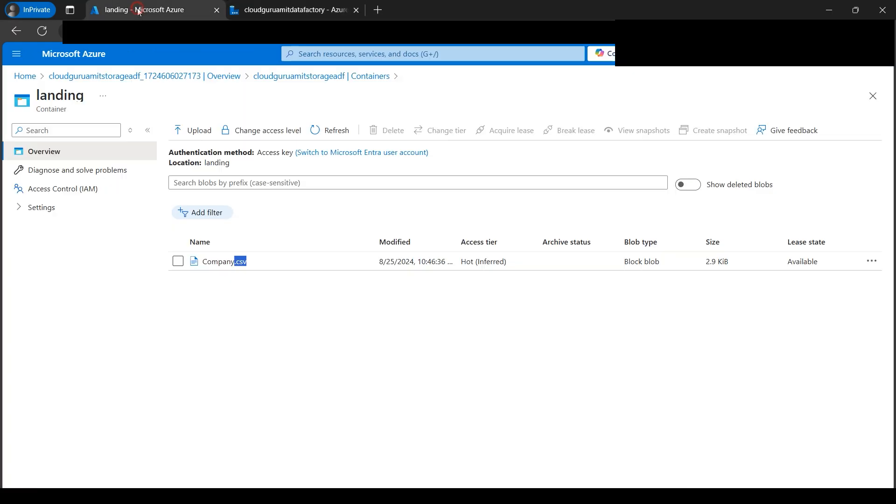
{"action": "left_click", "coordinate": [309, 76]}
{"action": "left_click", "coordinate": [202, 244]}
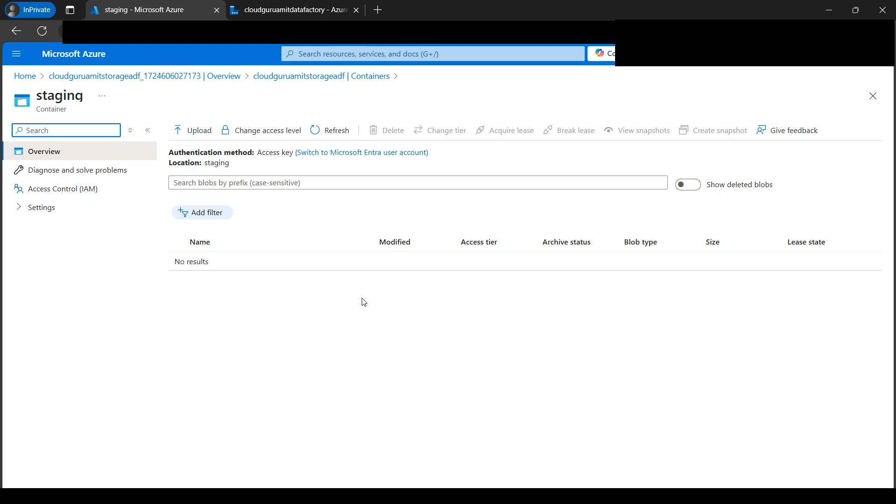
Switch to Azure Data Factory and start a new dataset for sink1 with Azure Blob Storage as the data store
{"action": "left_click", "coordinate": [289, 10]}
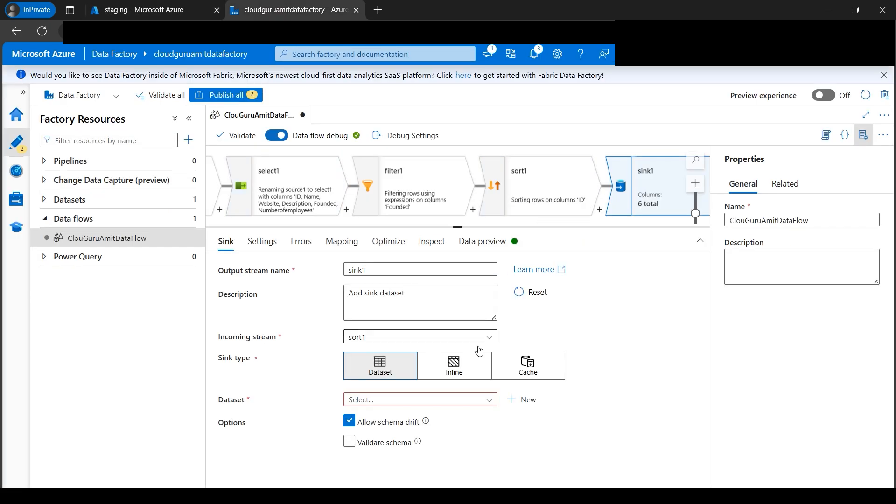
{"action": "left_click", "coordinate": [526, 401]}
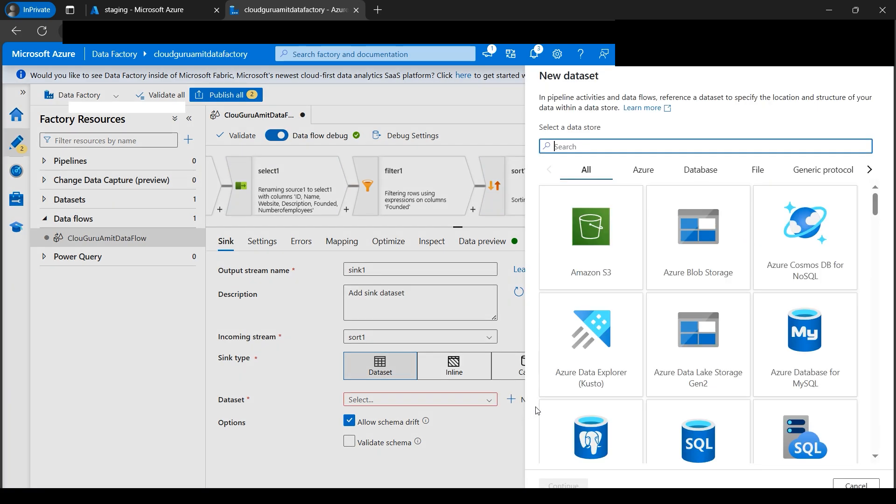
{"action": "left_click", "coordinate": [705, 250]}
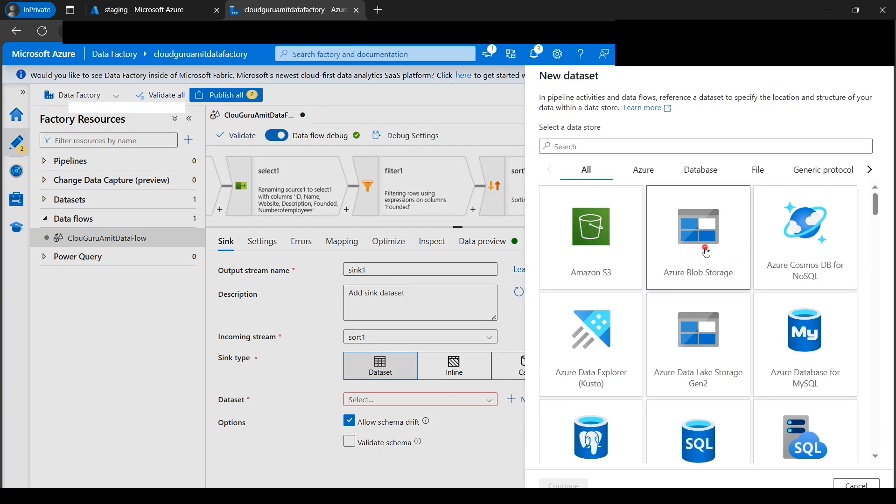
{"action": "left_click", "coordinate": [564, 485]}
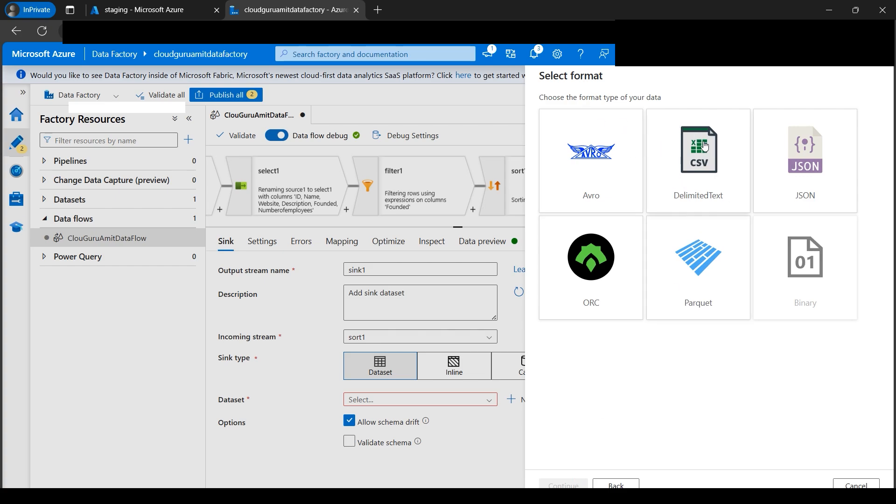
Choose DelimitedText as the sink dataset's format, checking the target file type against the architecture diagram, and proceed to its properties
{"action": "left_click", "coordinate": [705, 169]}
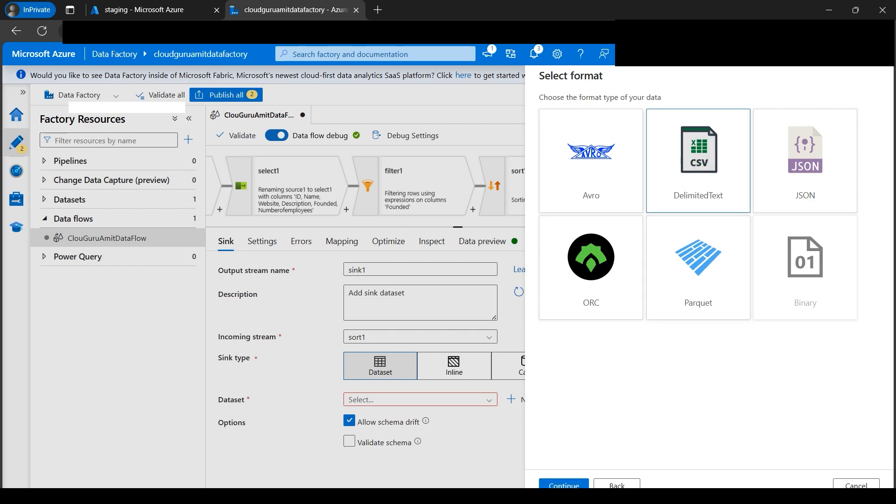
{"action": "left_click", "coordinate": [332, 492]}
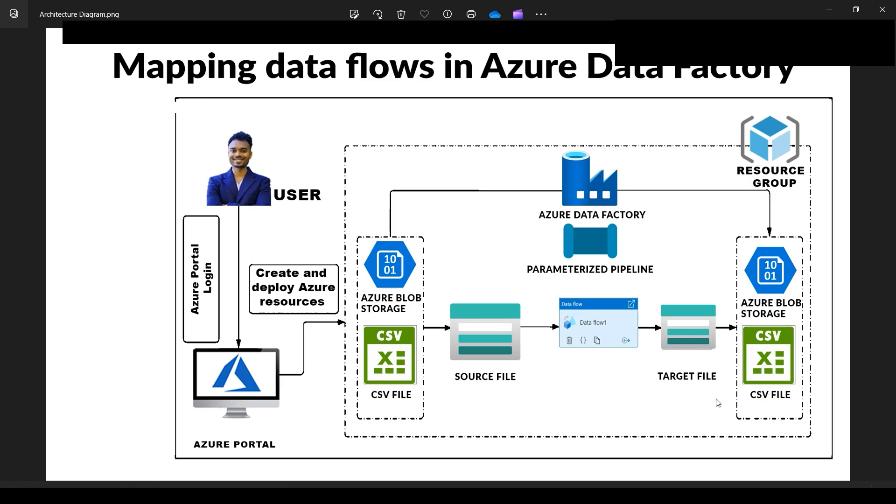
{"action": "left_click", "coordinate": [274, 492]}
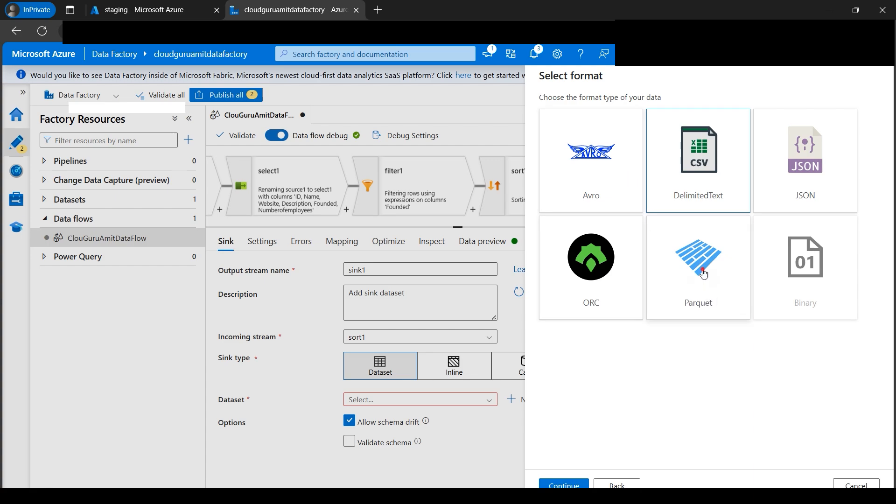
{"action": "left_click", "coordinate": [703, 273]}
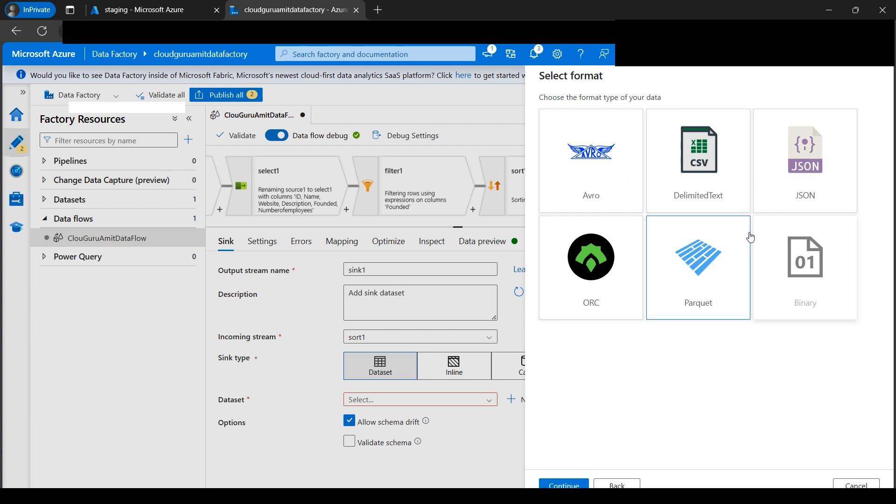
{"action": "left_click", "coordinate": [710, 166]}
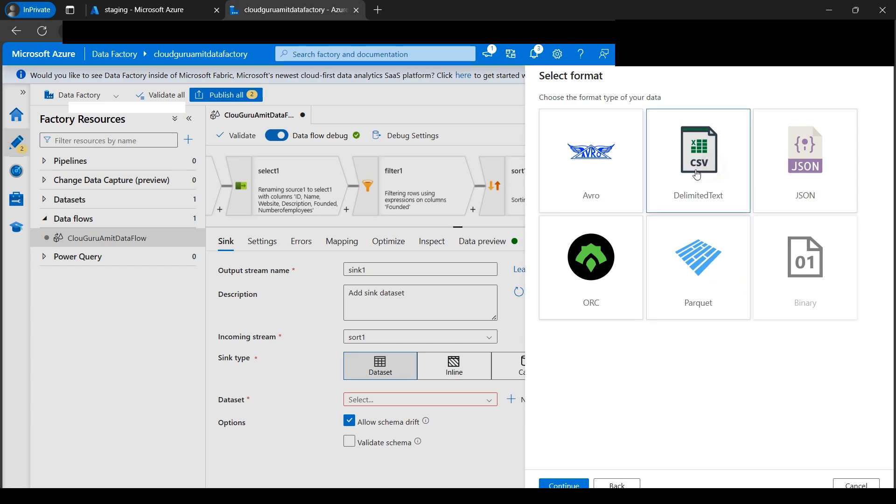
{"action": "left_click", "coordinate": [572, 485]}
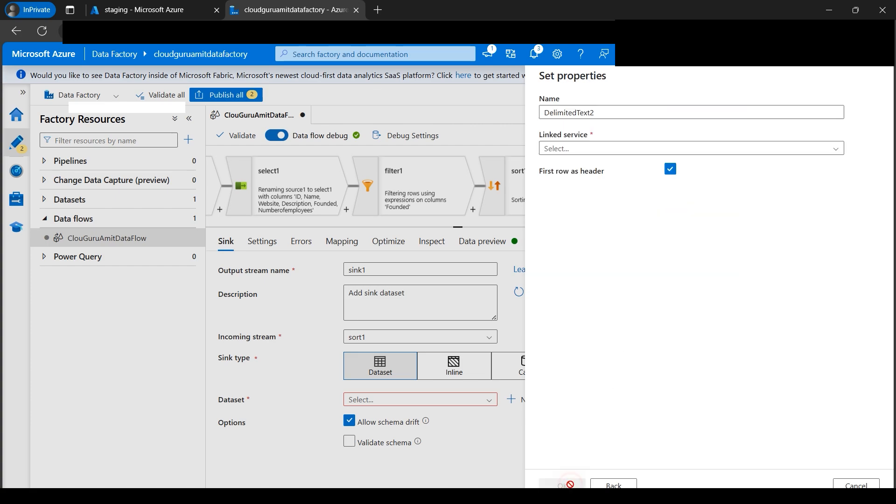
Create a new Azure Blob Storage linked service for the sink dataset using storage account cloudguruamitstorageadf, and test its connection
{"action": "left_click", "coordinate": [835, 148]}
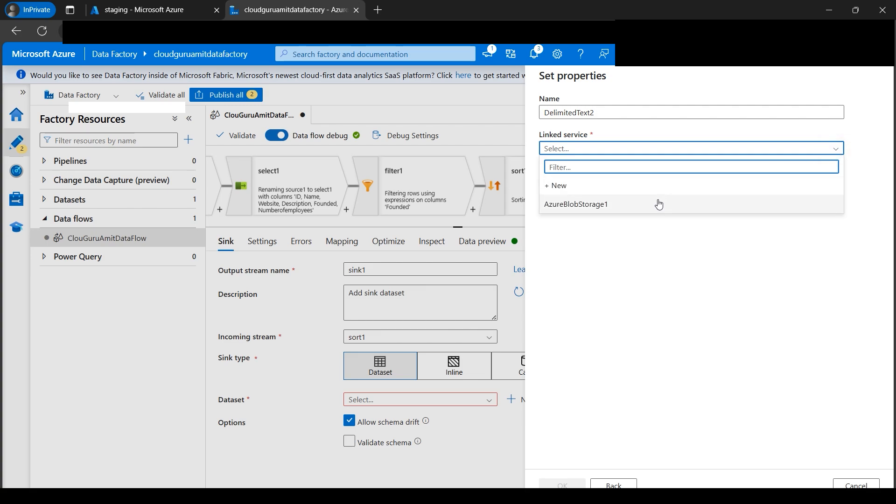
{"action": "left_click", "coordinate": [576, 186]}
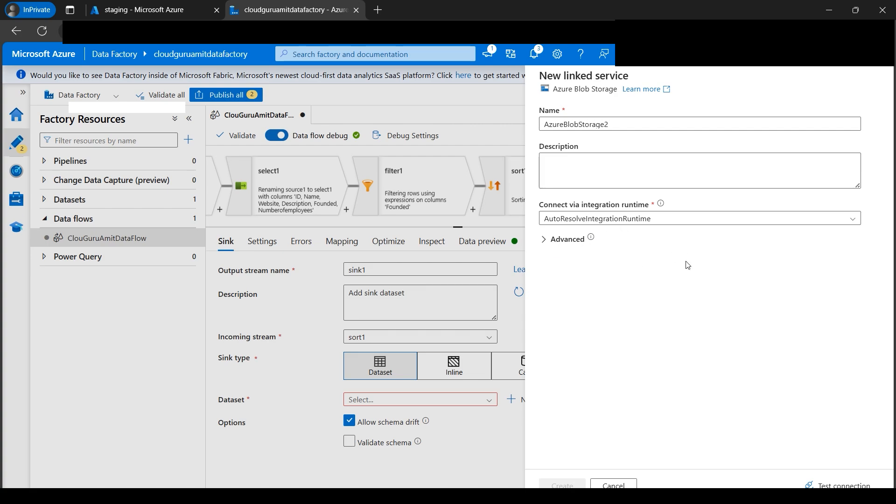
{"action": "left_click", "coordinate": [812, 383]}
{"action": "left_click", "coordinate": [628, 399]}
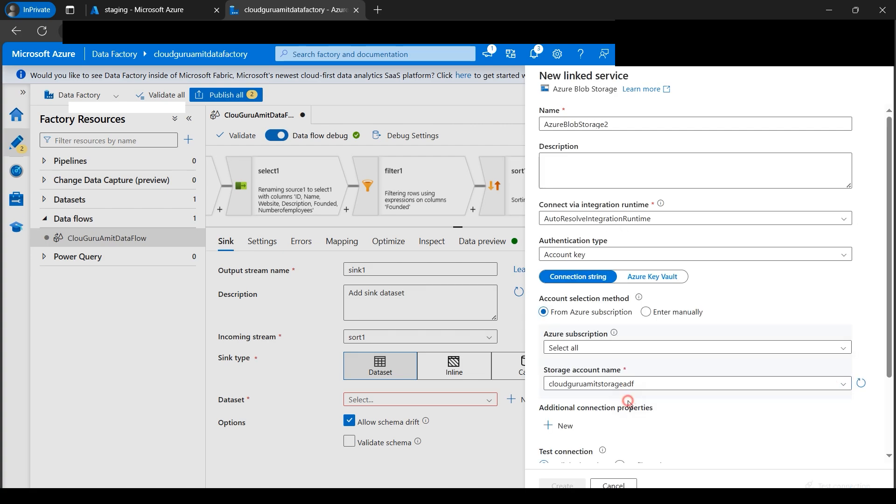
{"action": "scroll", "coordinate": [719, 434], "scroll_direction": "down", "scroll_amount": 2}
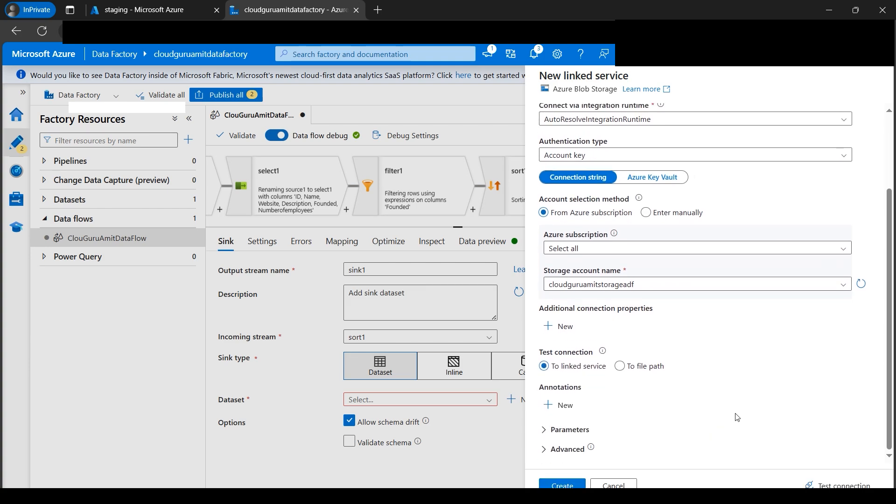
{"action": "left_click", "coordinate": [823, 485]}
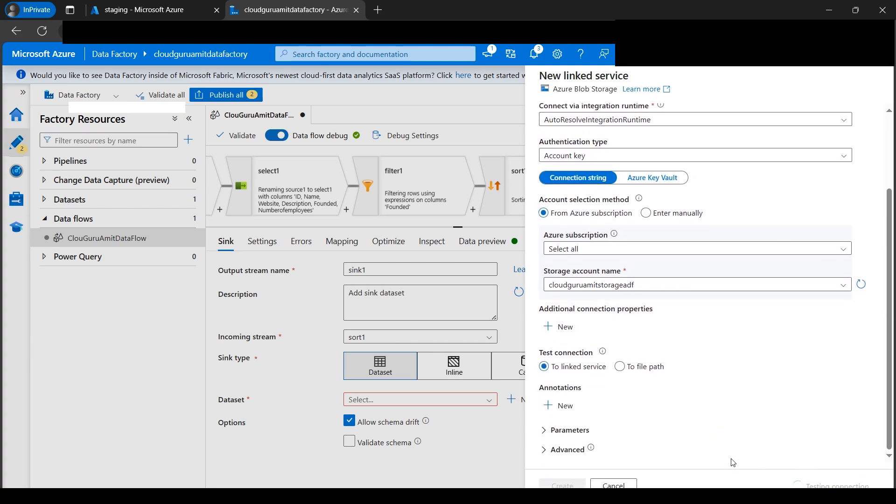
{"action": "left_click", "coordinate": [562, 485]}
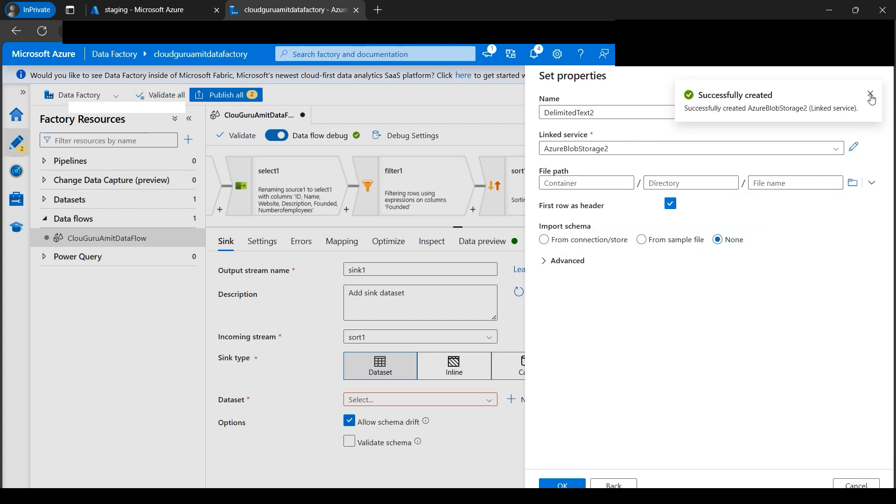
{"action": "left_click", "coordinate": [870, 95]}
Set the sink dataset's file path to the staging container and create the dataset
{"action": "left_click", "coordinate": [853, 183]}
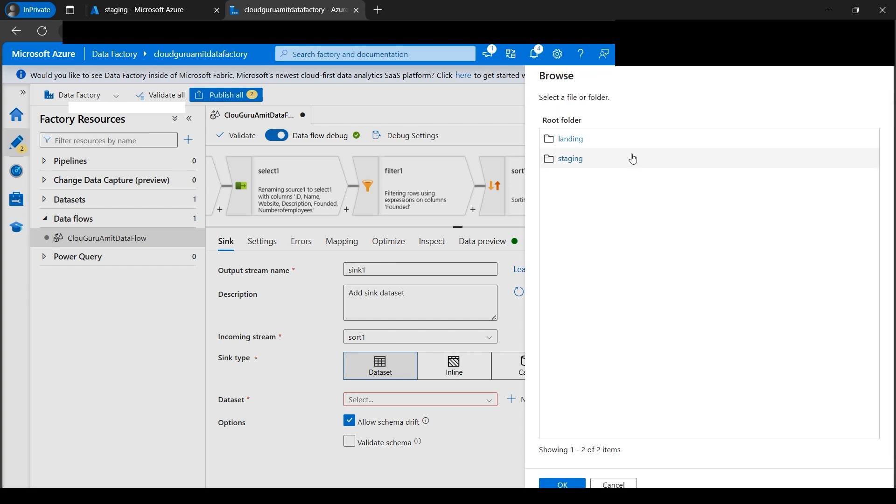
{"action": "left_click", "coordinate": [570, 159]}
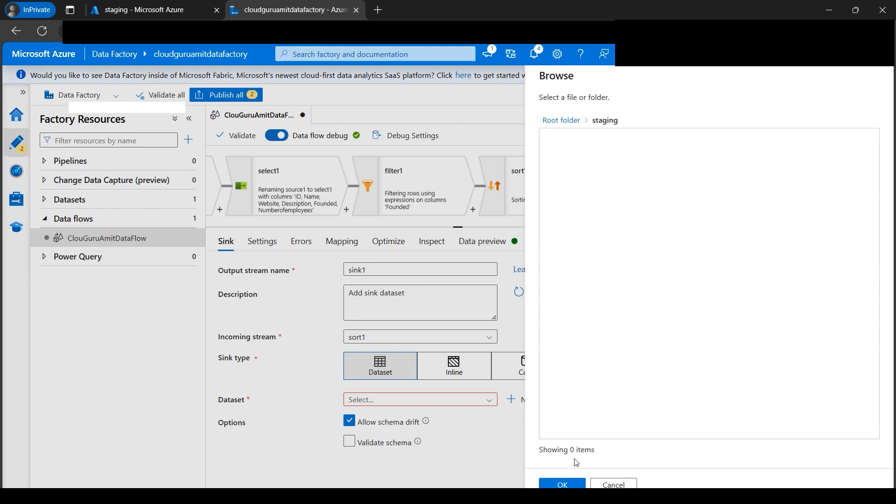
{"action": "left_click", "coordinate": [562, 484]}
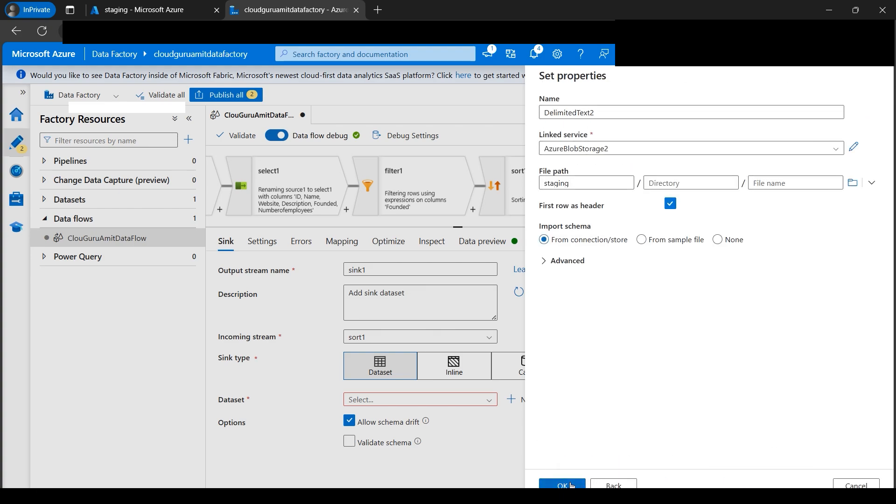
{"action": "left_click", "coordinate": [562, 484]}
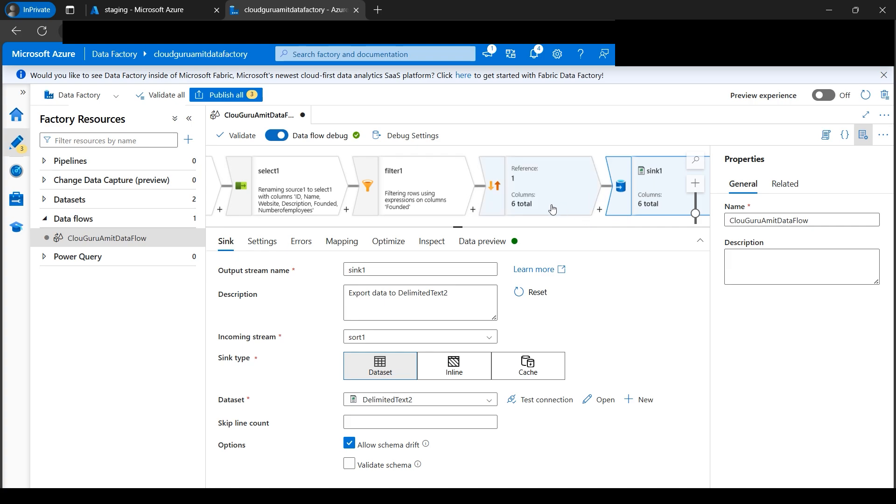
Look over the data flow, and reopen the staging container of cloudguruamitstorageadf in the Azure portal to check its contents
{"action": "left_click", "coordinate": [507, 223]}
{"action": "left_click_drag", "start_coordinate": [507, 222], "coordinate": [656, 215]}
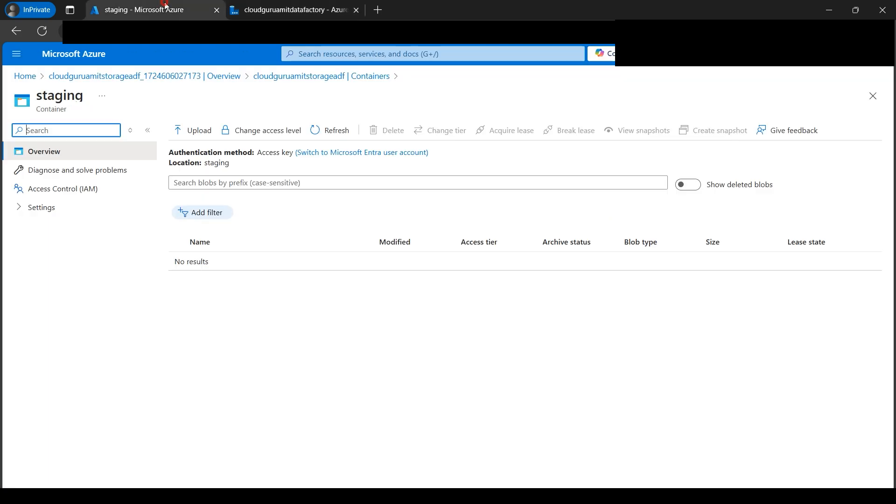
{"action": "left_click", "coordinate": [161, 10]}
{"action": "left_click", "coordinate": [281, 76]}
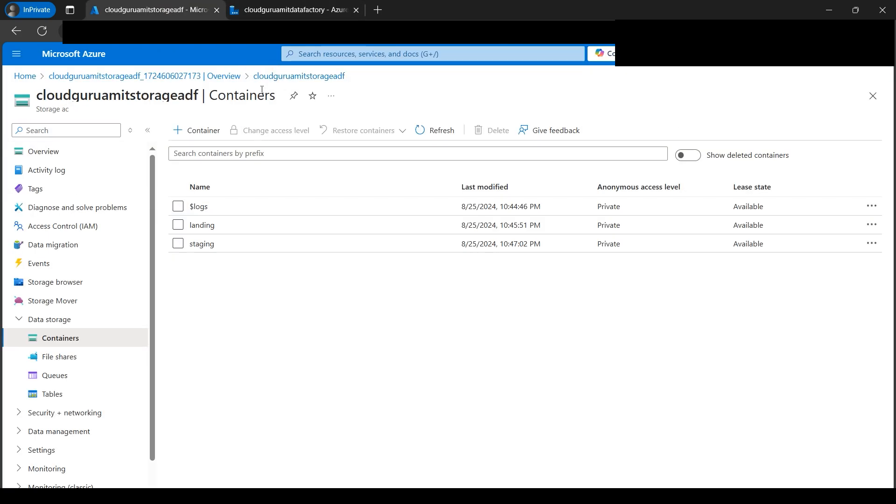
{"action": "left_click", "coordinate": [209, 245]}
Switch back to Azure Data Factory and publish all pending datasets and the data flow
{"action": "left_click", "coordinate": [308, 13]}
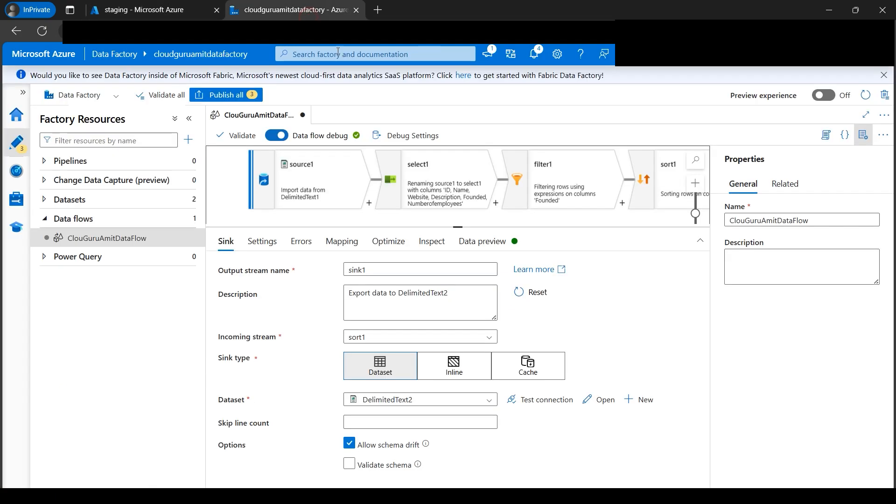
{"action": "left_click_drag", "start_coordinate": [620, 219], "coordinate": [371, 220]}
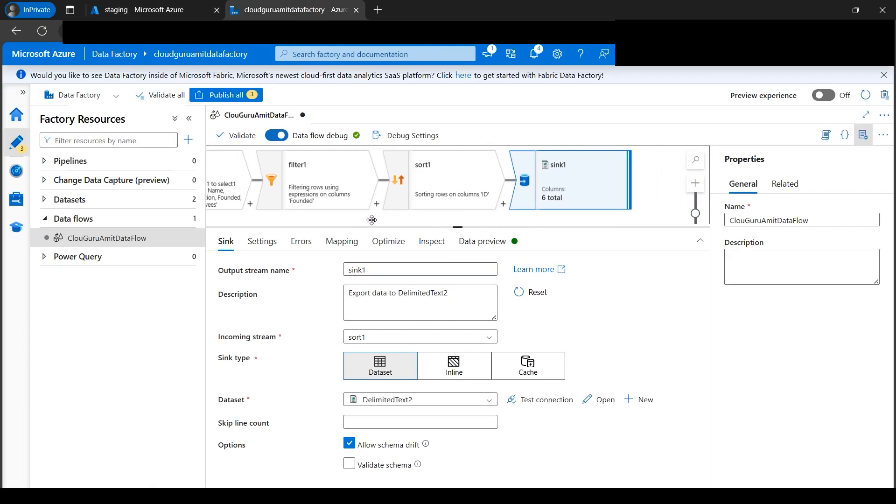
{"action": "left_click", "coordinate": [235, 96]}
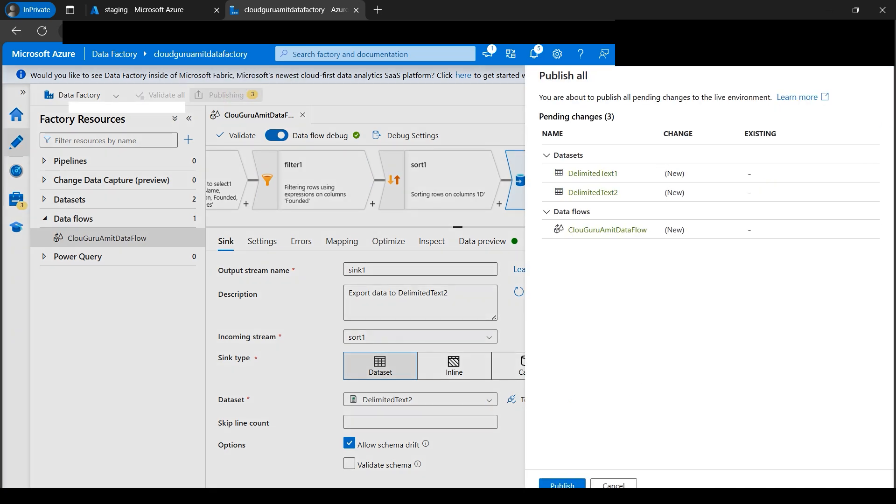
{"action": "left_click", "coordinate": [564, 484]}
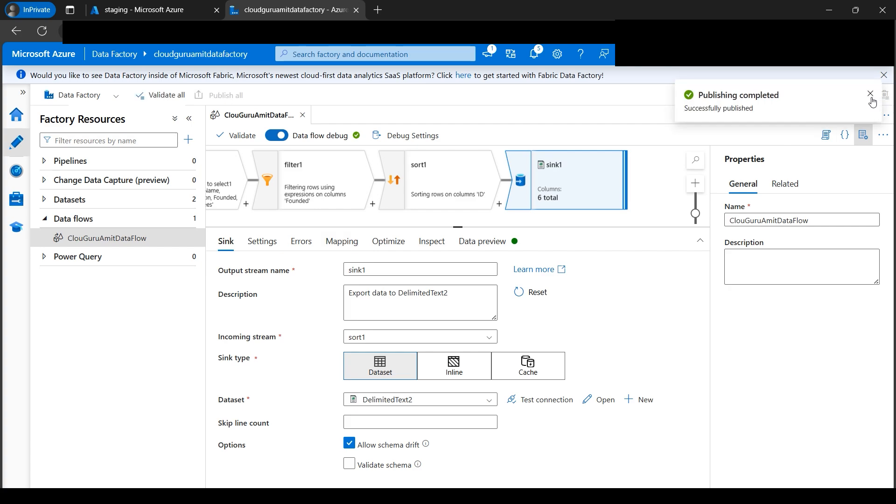
{"action": "left_click", "coordinate": [871, 96]}
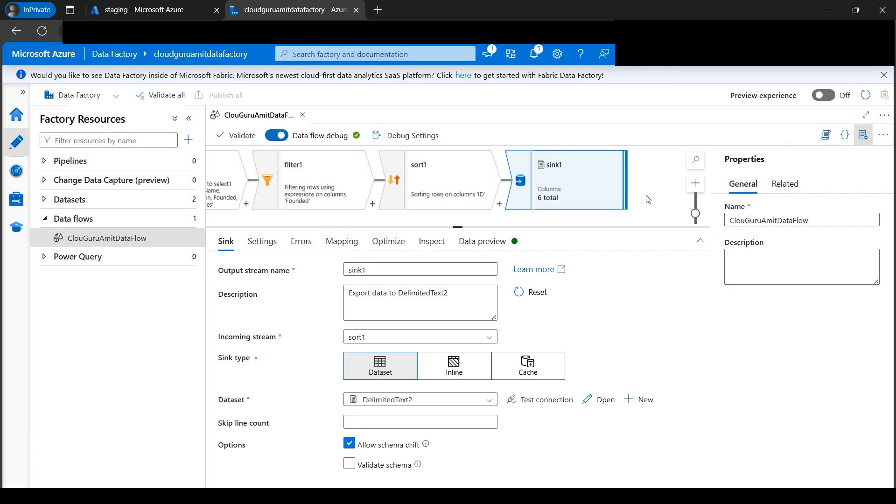
Look over the complete data flow from source1 to sink1 and create a new pipeline
{"action": "left_click_drag", "start_coordinate": [695, 213], "coordinate": [696, 223]}
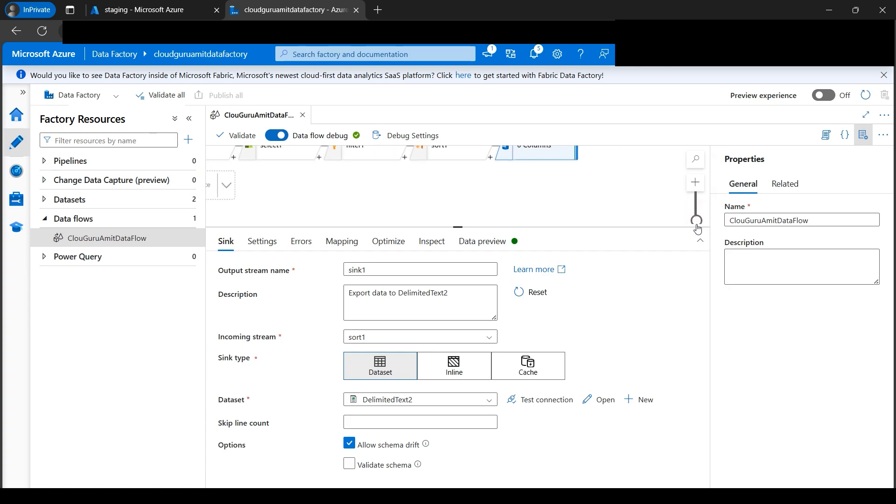
{"action": "mouse_move", "coordinate": [556, 201]}
{"action": "left_mouse_down"}
{"action": "mouse_move", "coordinate": [576, 216]}
{"action": "mouse_move", "coordinate": [569, 202]}
{"action": "left_mouse_up"}
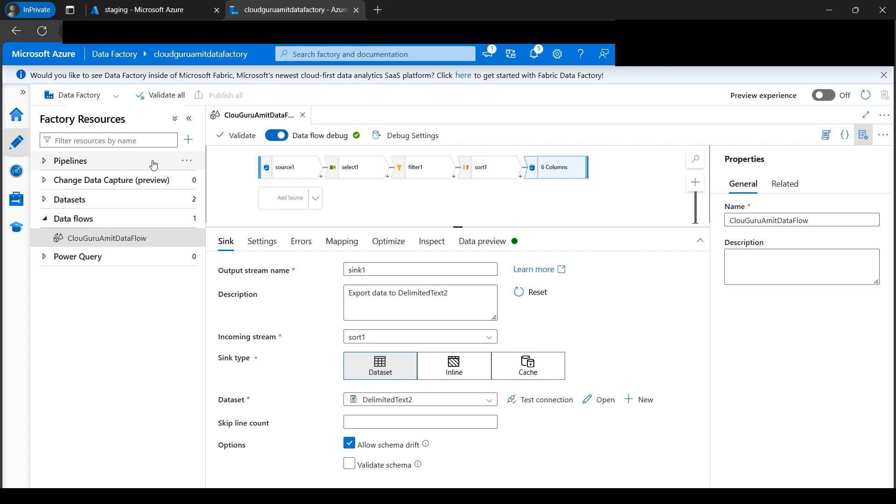
{"action": "left_click", "coordinate": [189, 139]}
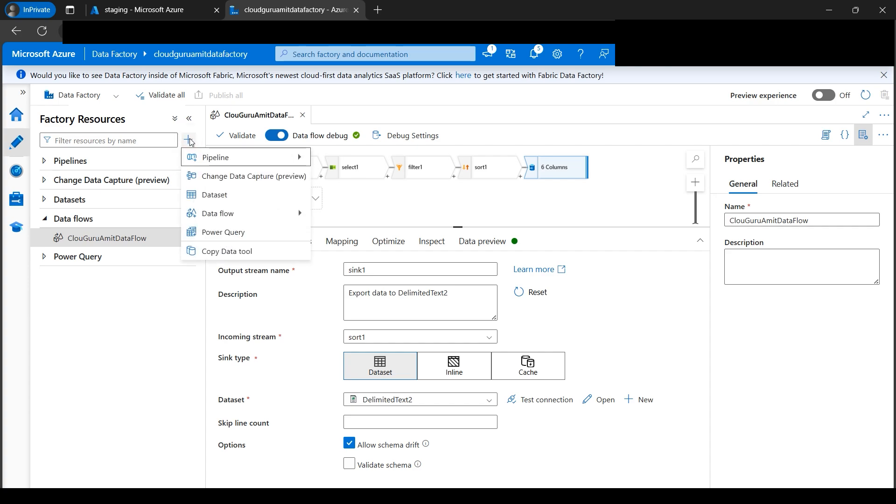
{"action": "mouse_move", "coordinate": [220, 161]}
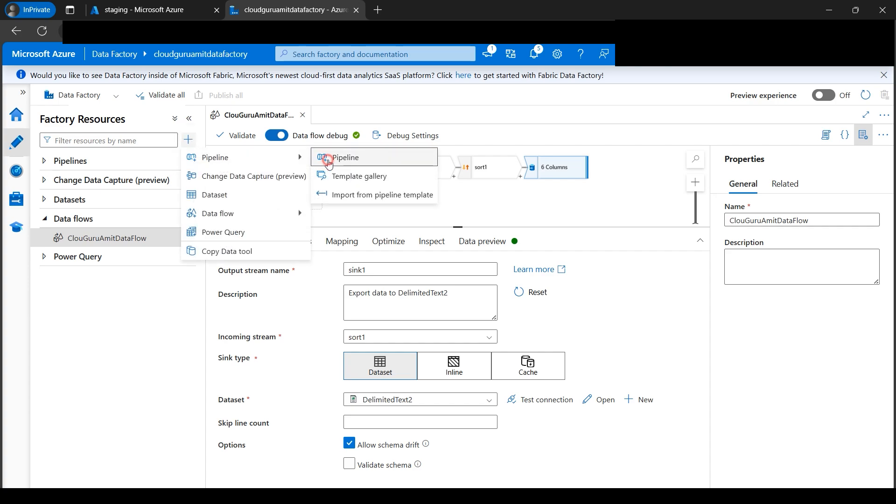
{"action": "left_click", "coordinate": [329, 161]}
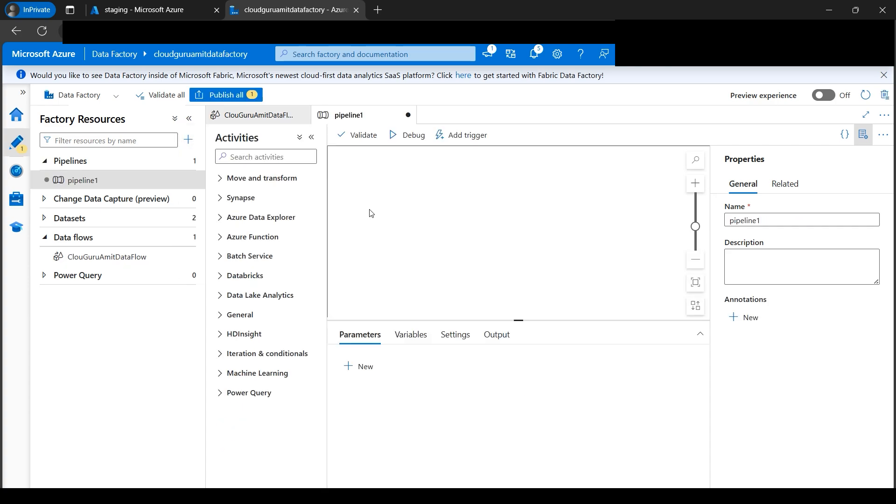
Find the Data flow activity by searching for "data flow" and place it on the pipeline canvas
{"action": "left_click", "coordinate": [252, 158]}
{"action": "type", "text": "data"}
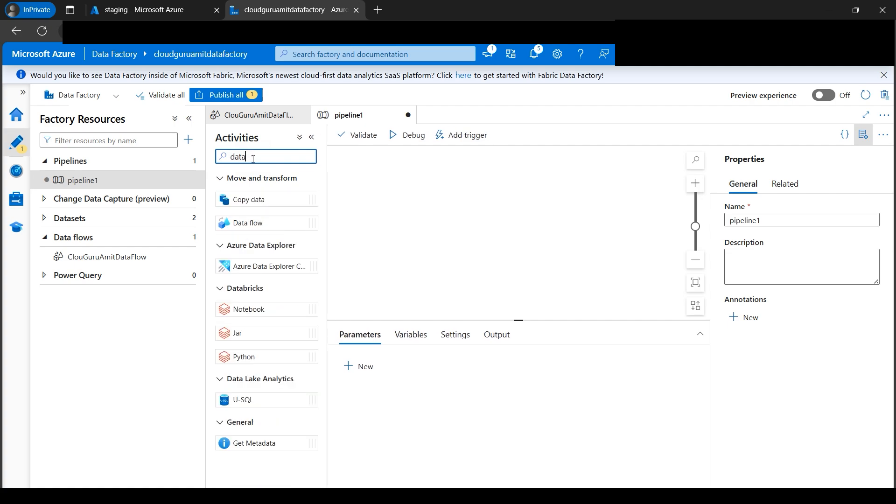
{"action": "type", "text": " flow"}
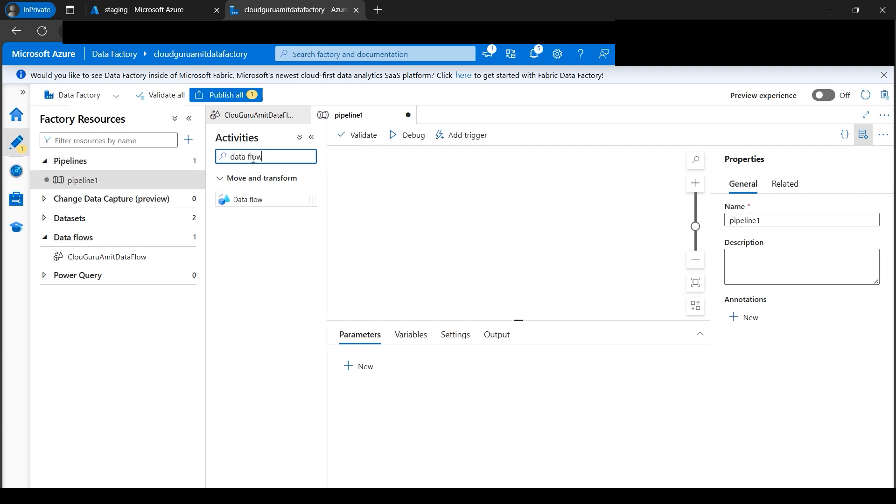
{"action": "left_click_drag", "start_coordinate": [247, 199], "coordinate": [416, 202]}
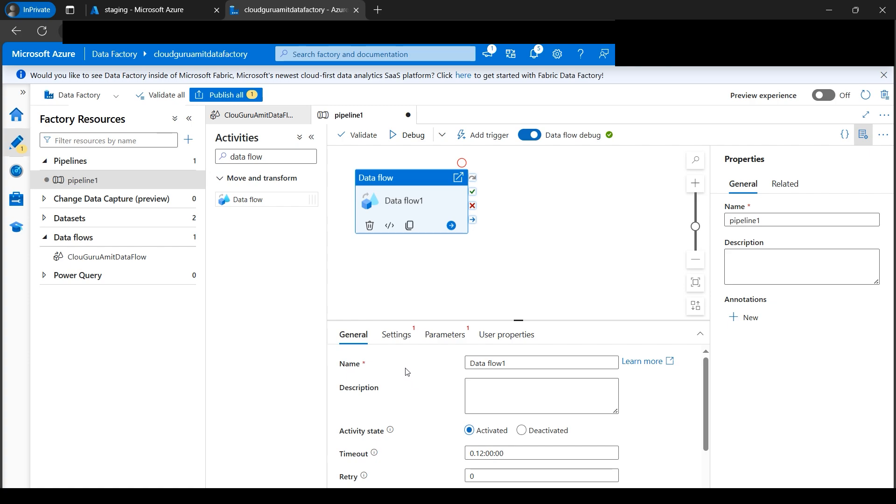
Assign ClouGuruAmitDataFlow to the Data flow activity and check the name against the data flow's own properties
{"action": "scroll", "coordinate": [414, 404], "scroll_direction": "down", "scroll_amount": 3}
{"action": "scroll", "coordinate": [415, 405], "scroll_direction": "up", "scroll_amount": 3}
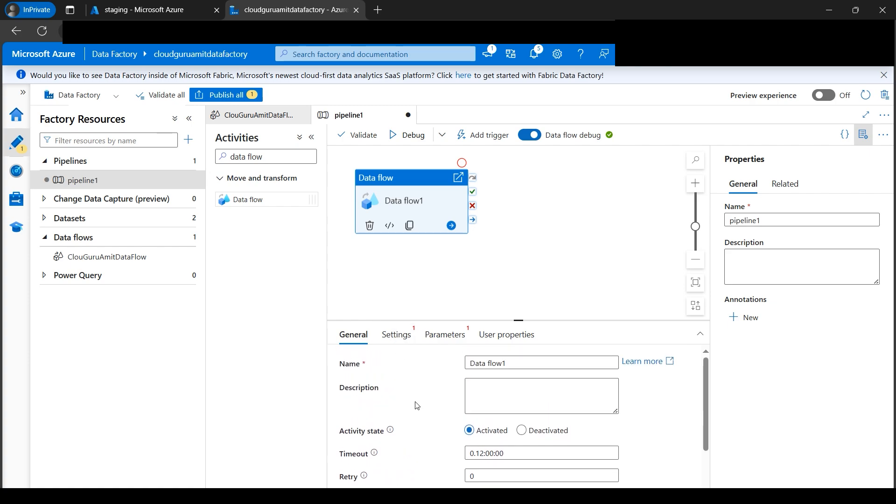
{"action": "left_click", "coordinate": [393, 338]}
{"action": "left_click", "coordinate": [607, 366]}
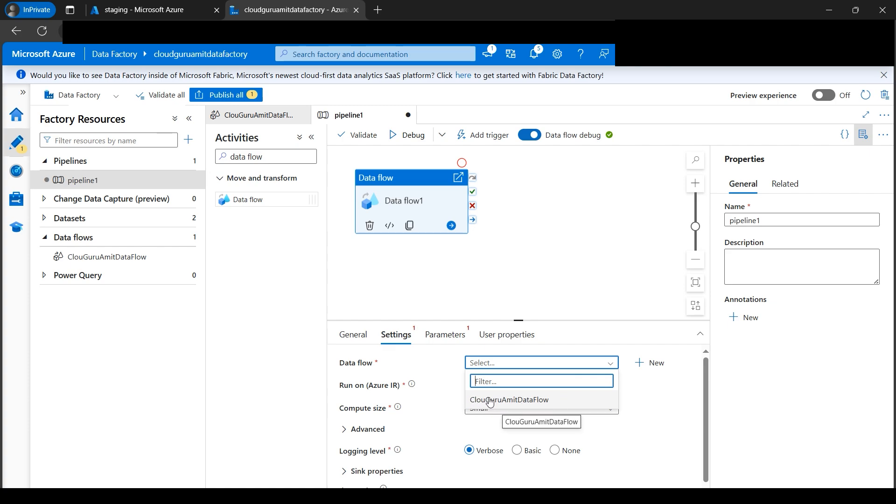
{"action": "left_click", "coordinate": [542, 401]}
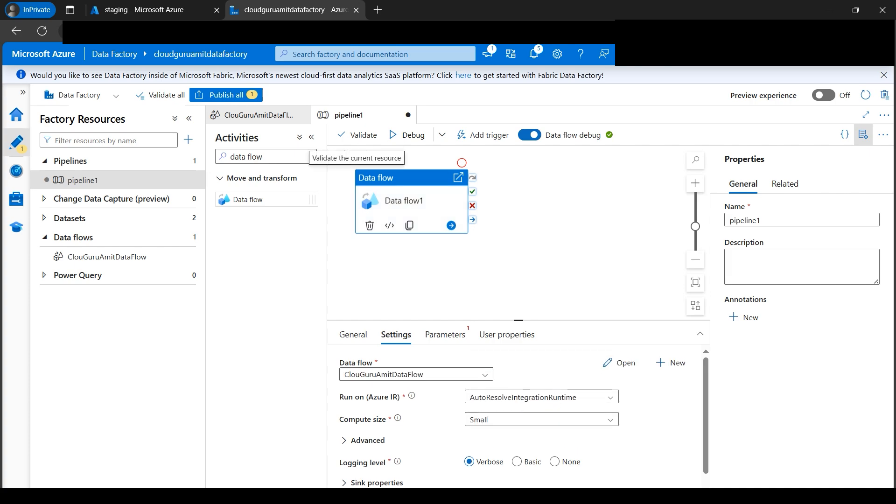
{"action": "left_click", "coordinate": [256, 115]}
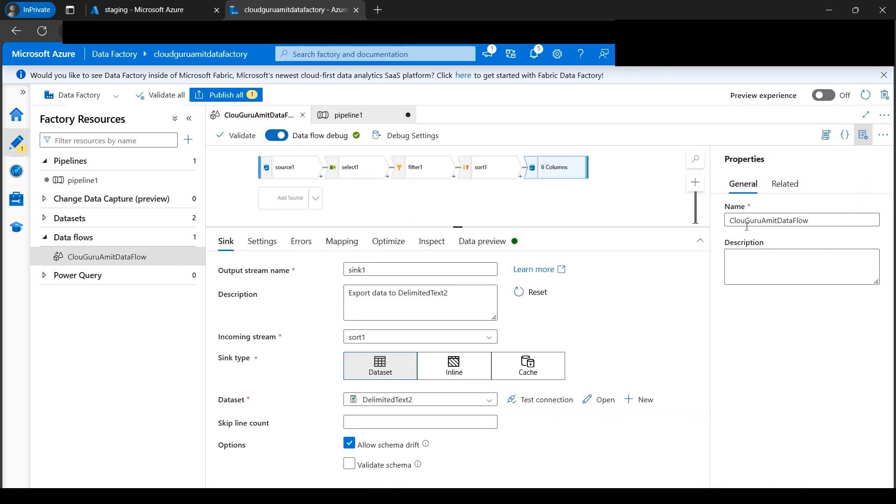
{"action": "left_click", "coordinate": [348, 115]}
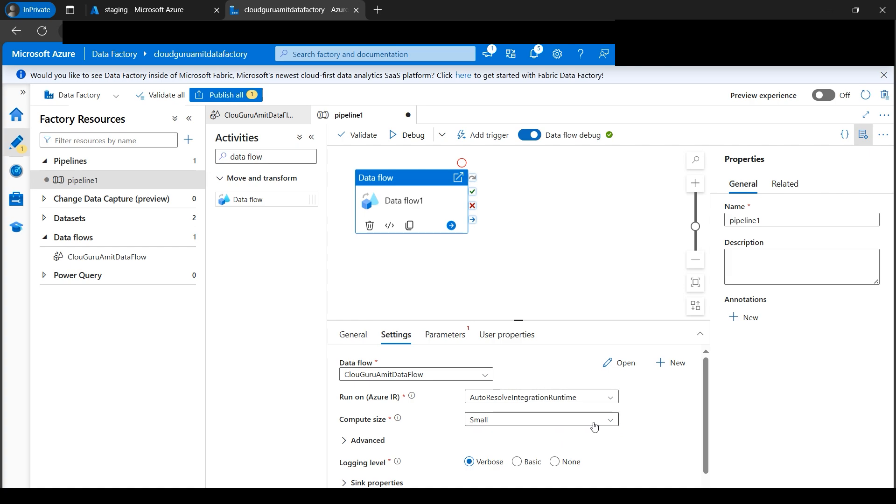
Expand the activity's advanced compute settings and choose Small as the compute size
{"action": "left_click", "coordinate": [343, 440]}
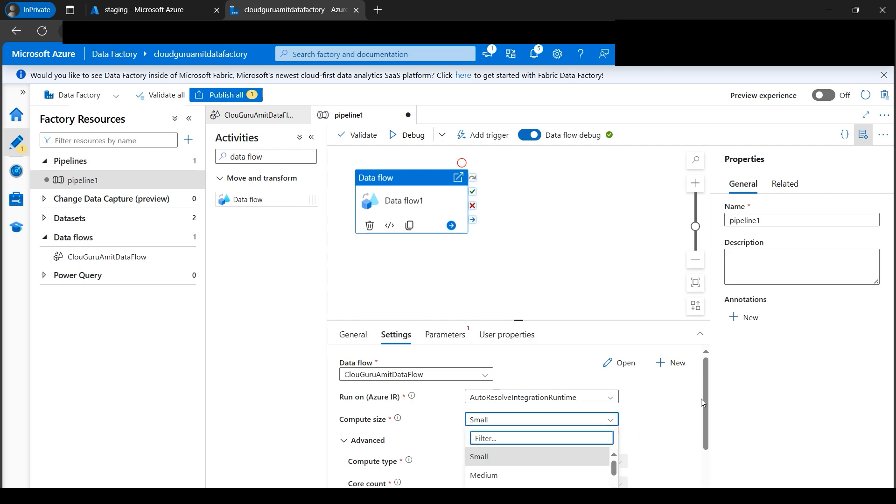
{"action": "scroll", "coordinate": [702, 402], "scroll_direction": "down", "scroll_amount": 1}
{"action": "left_click", "coordinate": [560, 368]}
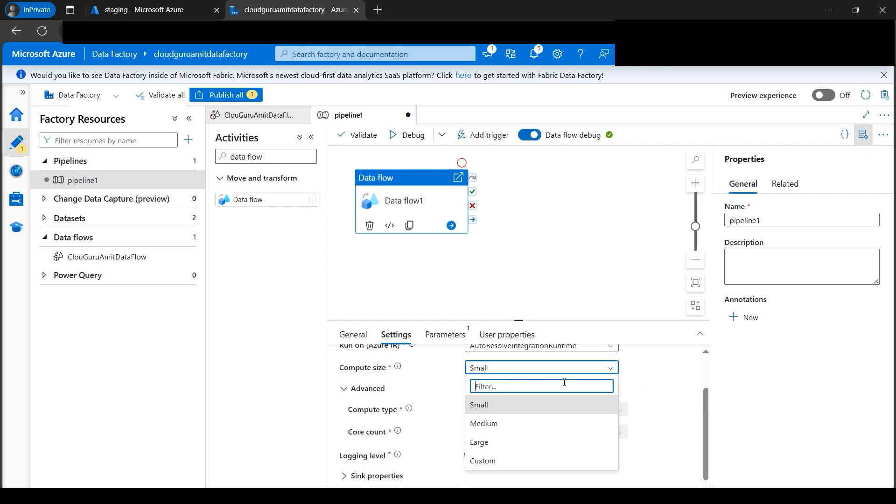
{"action": "left_click", "coordinate": [507, 411]}
Look over the source rows in the Company workbook in Excel and return to the pipeline in the browser
{"action": "left_click", "coordinate": [303, 492]}
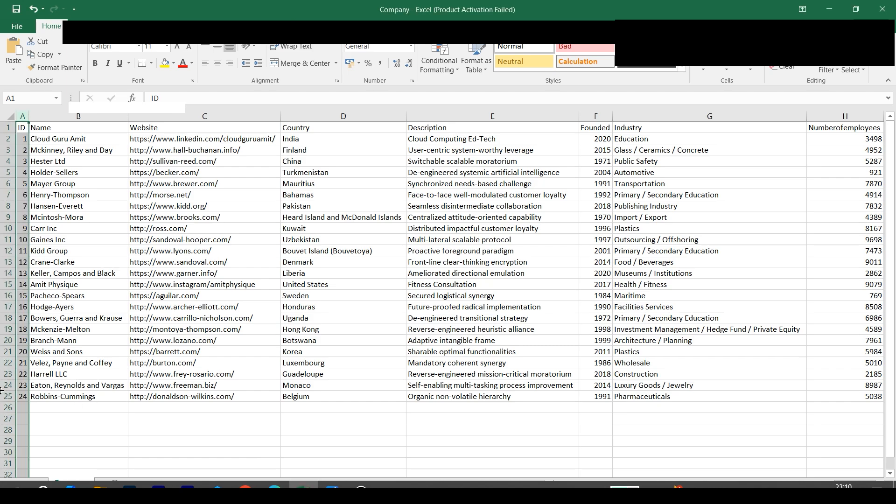
{"action": "left_click", "coordinate": [189, 425]}
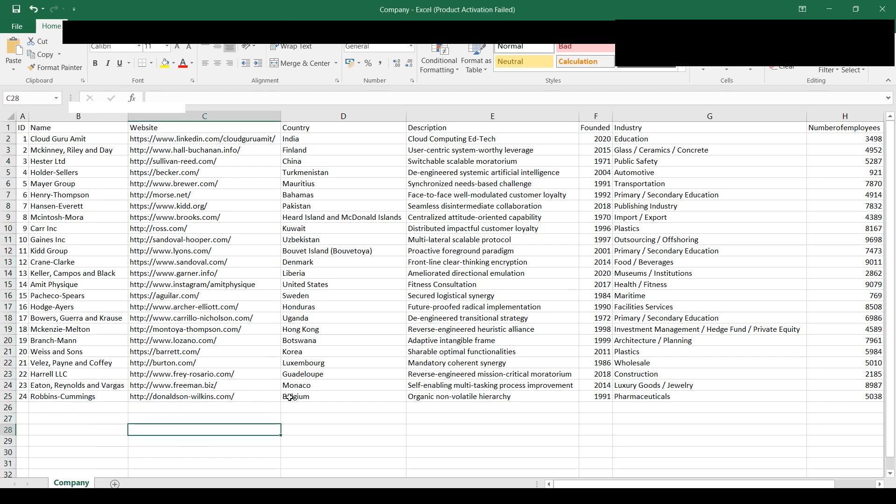
{"action": "left_click", "coordinate": [275, 493]}
Try Large as the Data flow activity's compute size and set it back to Small
{"action": "left_click", "coordinate": [594, 368]}
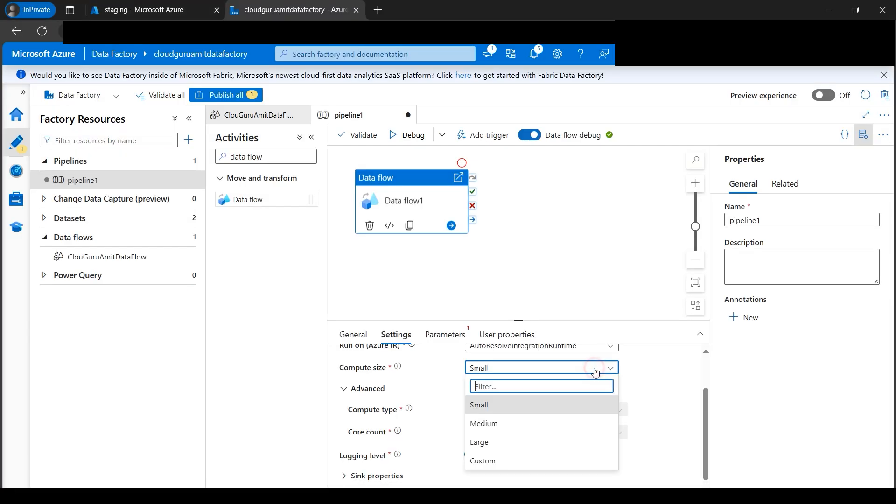
{"action": "left_click", "coordinate": [504, 445]}
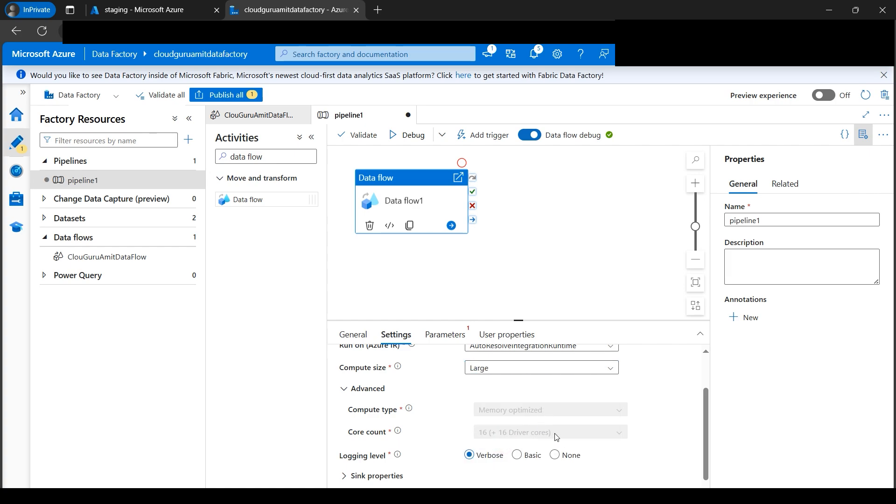
{"action": "left_click", "coordinate": [558, 367]}
{"action": "left_click", "coordinate": [525, 405]}
Look over the Data flow activity's remaining settings and its data flow parameters
{"action": "scroll", "coordinate": [706, 459], "scroll_direction": "down", "scroll_amount": 1}
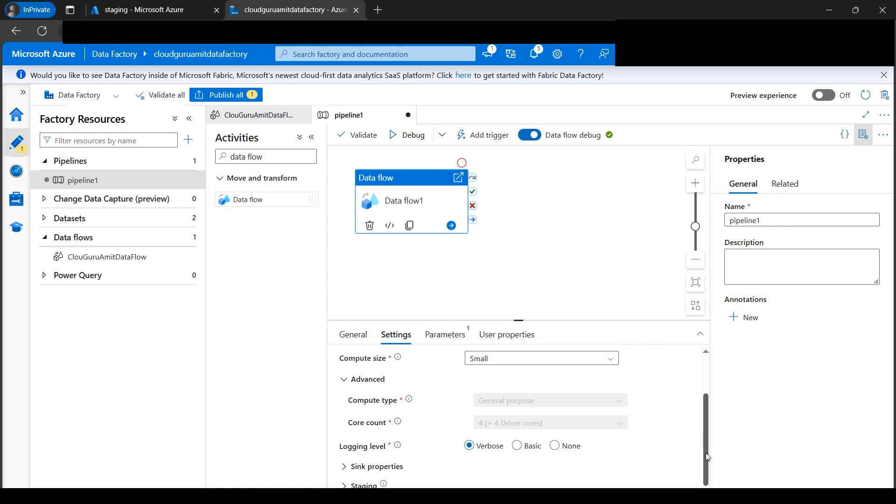
{"action": "scroll", "coordinate": [706, 457], "scroll_direction": "up", "scroll_amount": 3}
{"action": "left_click", "coordinate": [445, 335]}
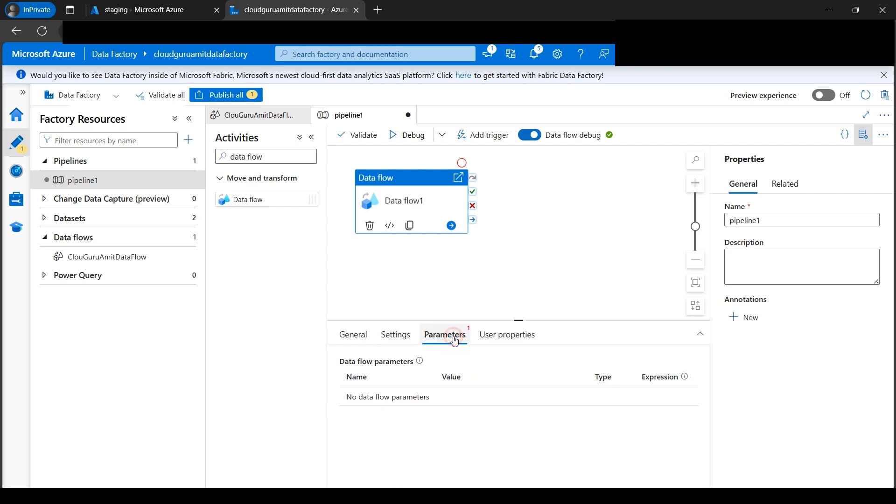
{"action": "left_click", "coordinate": [395, 335]}
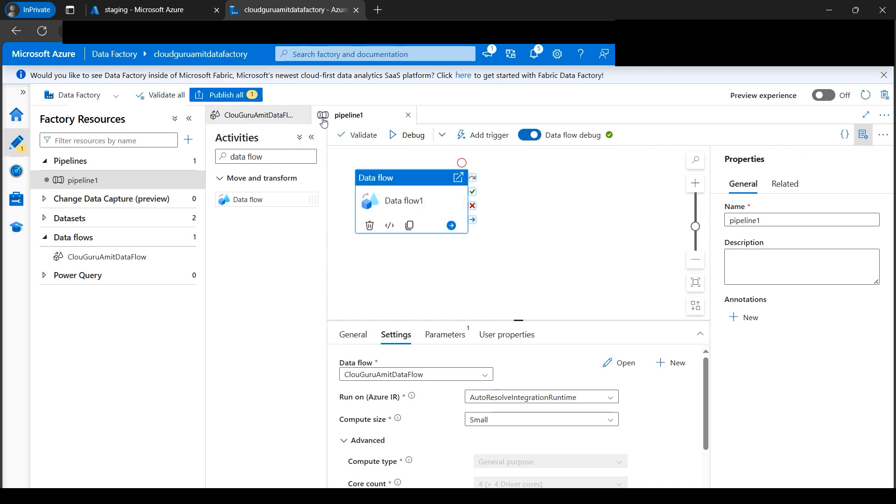
Publish the pending factory changes and validate pipeline1
{"action": "left_click", "coordinate": [255, 97]}
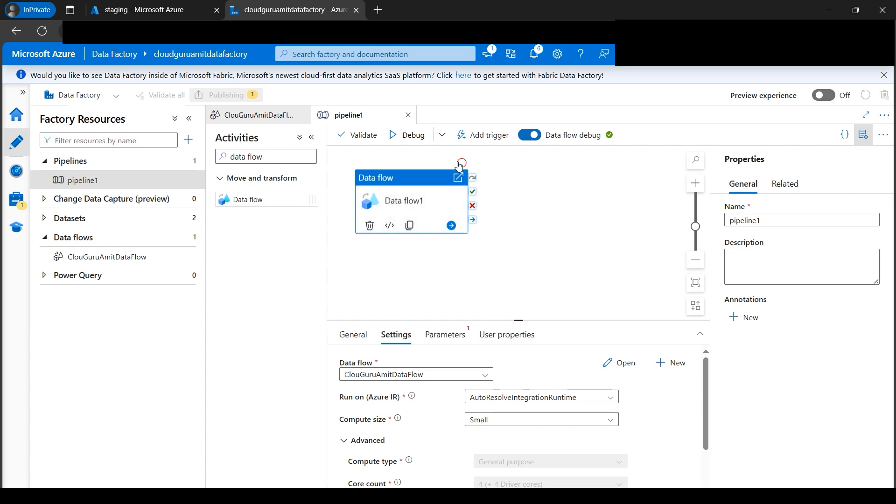
{"action": "left_click", "coordinate": [362, 136]}
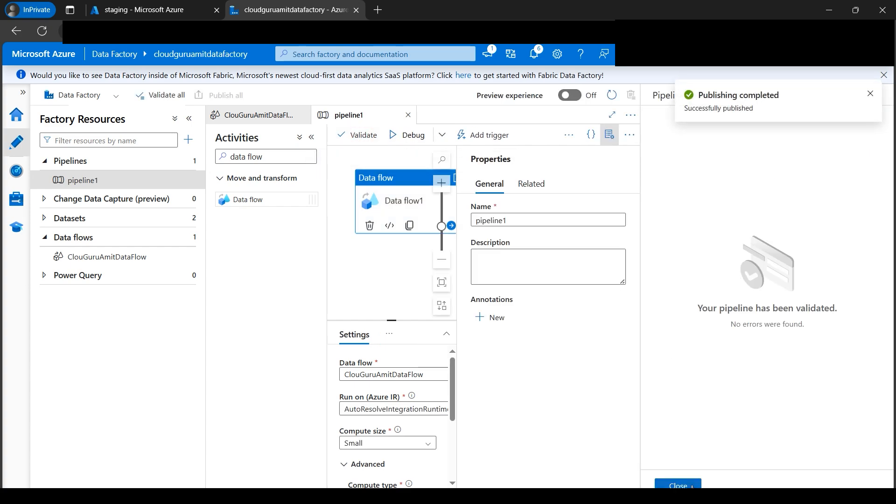
{"action": "left_click", "coordinate": [677, 485]}
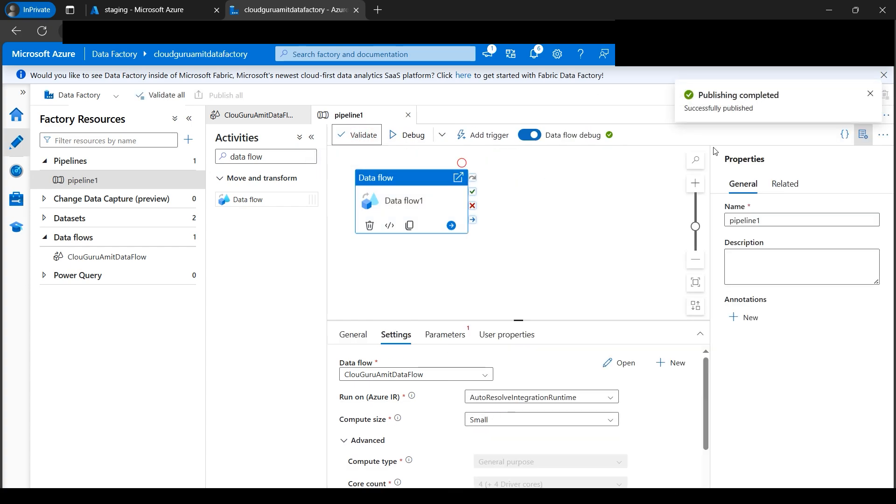
Start a debug run of pipeline1
{"action": "left_click", "coordinate": [419, 137]}
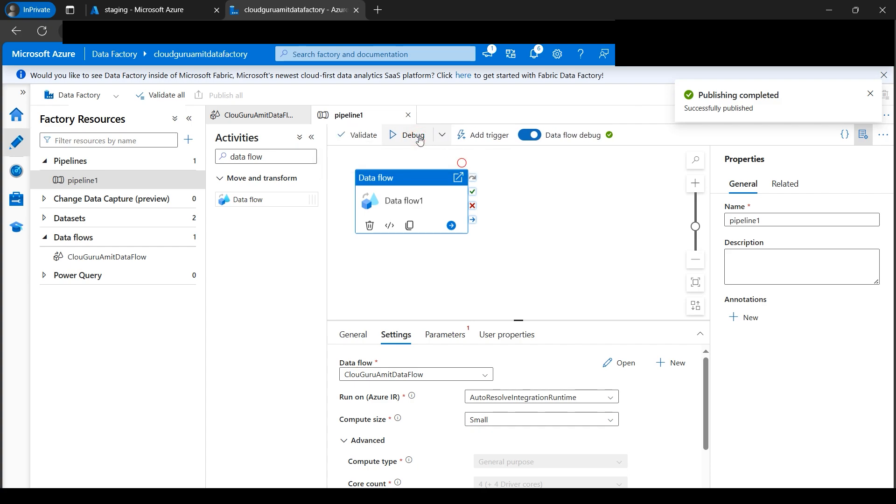
{"action": "left_click", "coordinate": [451, 157]}
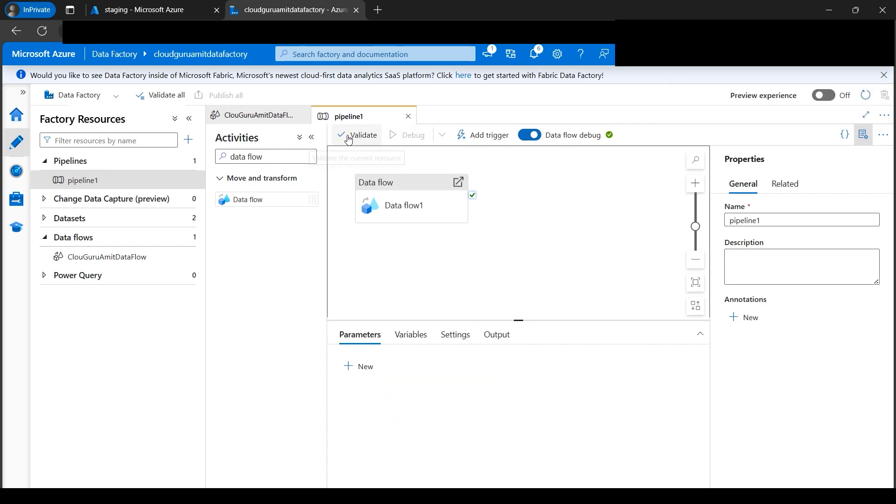
{"action": "left_click", "coordinate": [255, 116]}
{"action": "left_click", "coordinate": [367, 117]}
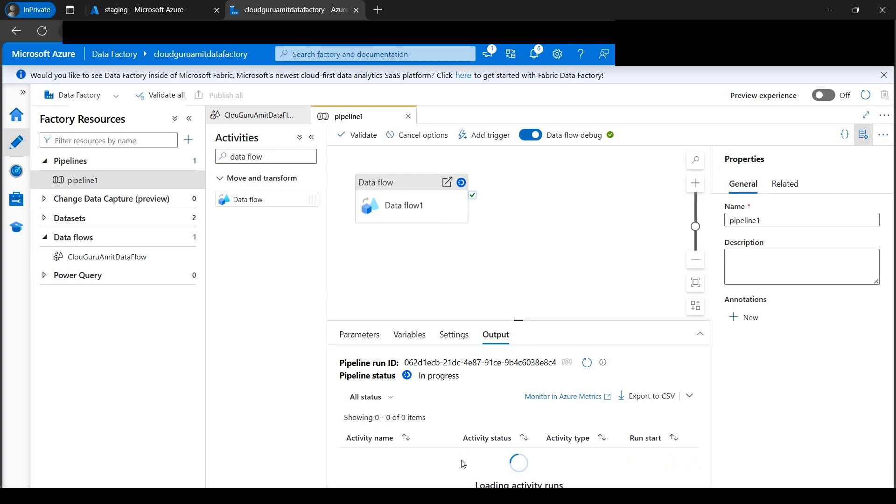
Follow the debug run in pipeline1's output and in the monitored debug pipeline runs, and return to the pipeline
{"action": "mouse_move", "coordinate": [461, 464]}
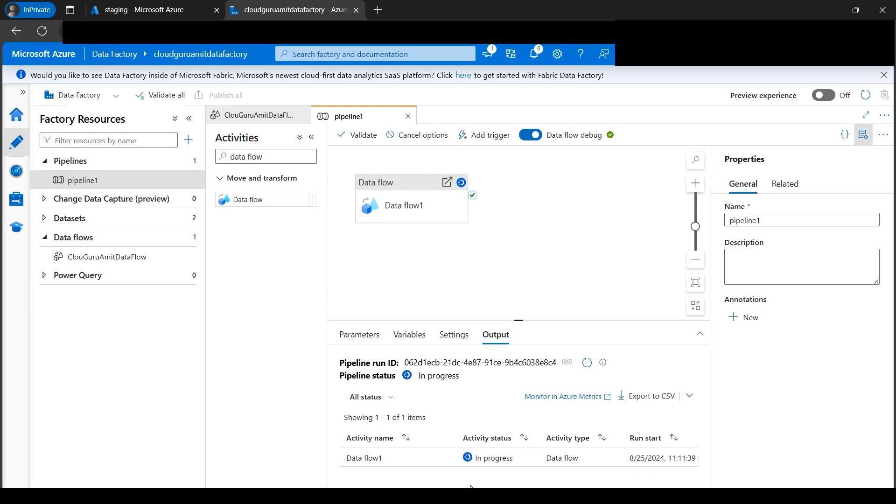
{"action": "scroll", "coordinate": [518, 458], "scroll_direction": "right", "scroll_amount": 5}
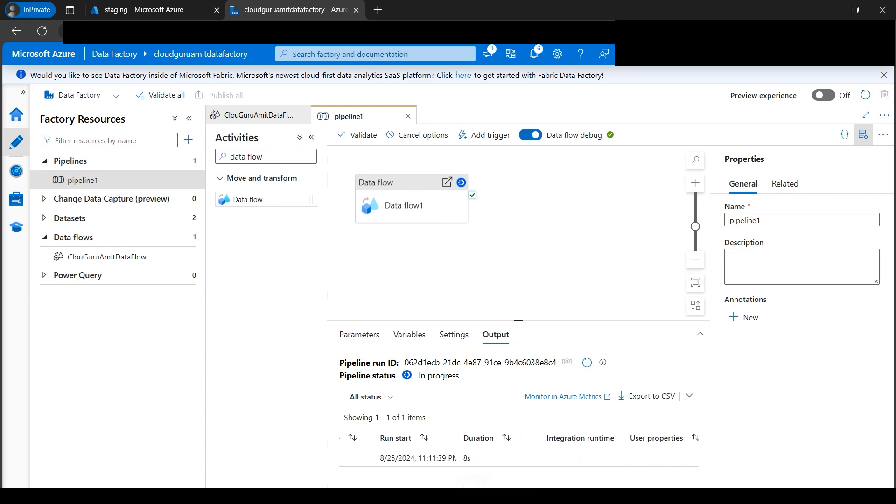
{"action": "scroll", "coordinate": [518, 458], "scroll_direction": "left", "scroll_amount": 5}
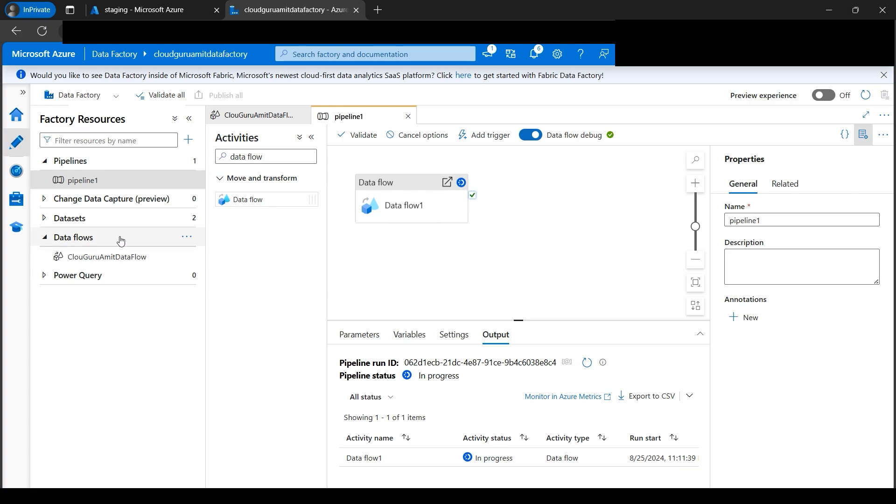
{"action": "left_click", "coordinate": [17, 182]}
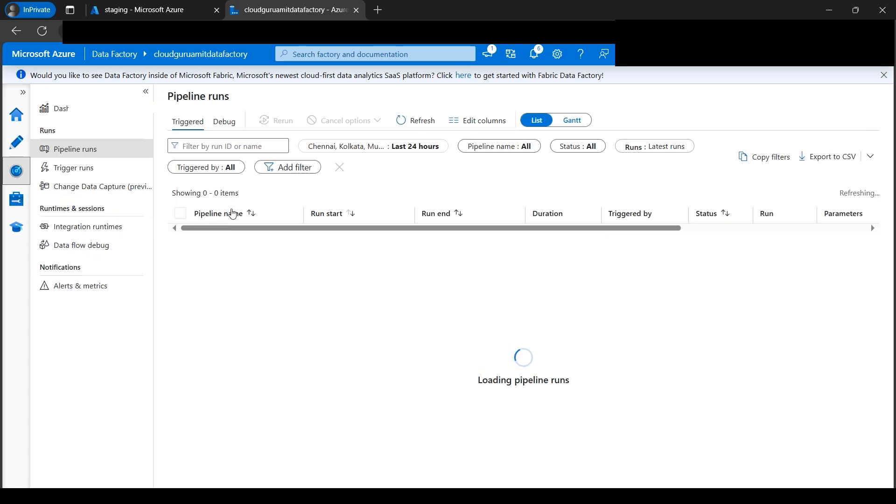
{"action": "left_click", "coordinate": [229, 123]}
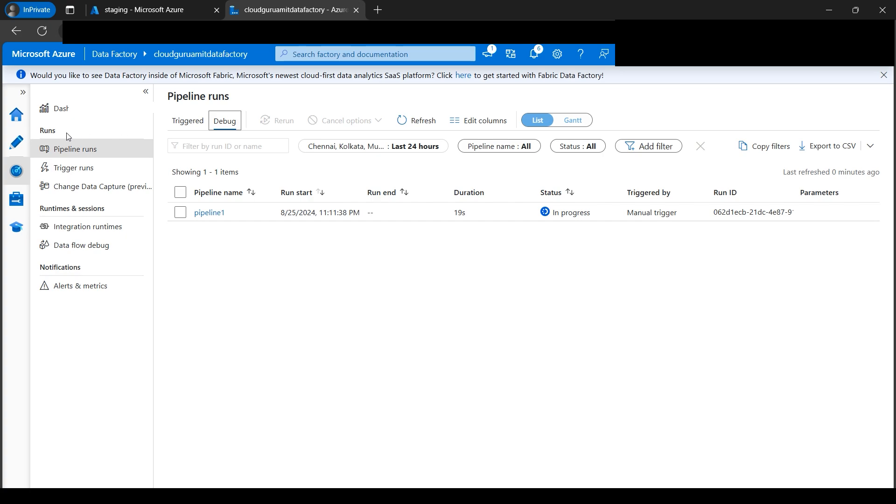
{"action": "left_click", "coordinate": [16, 143]}
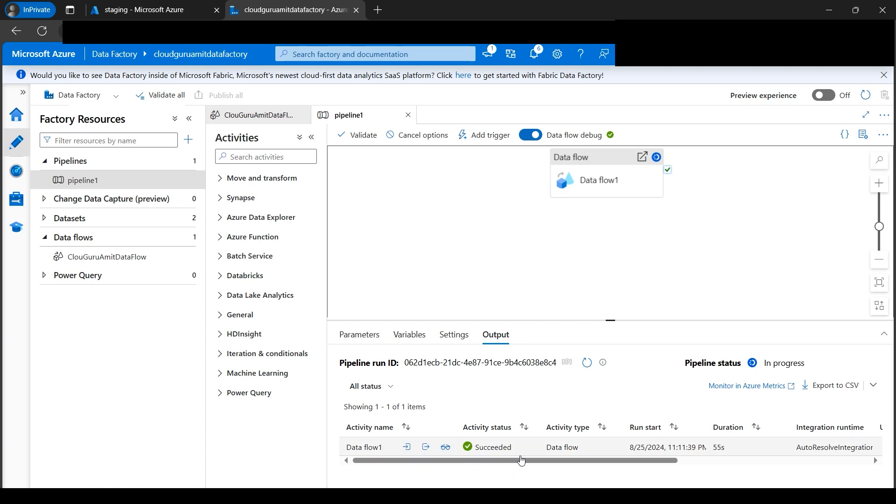
Refresh the staging container in the Azure portal and widen the Name column to check the output file's full name and extension
{"action": "left_click", "coordinate": [157, 14]}
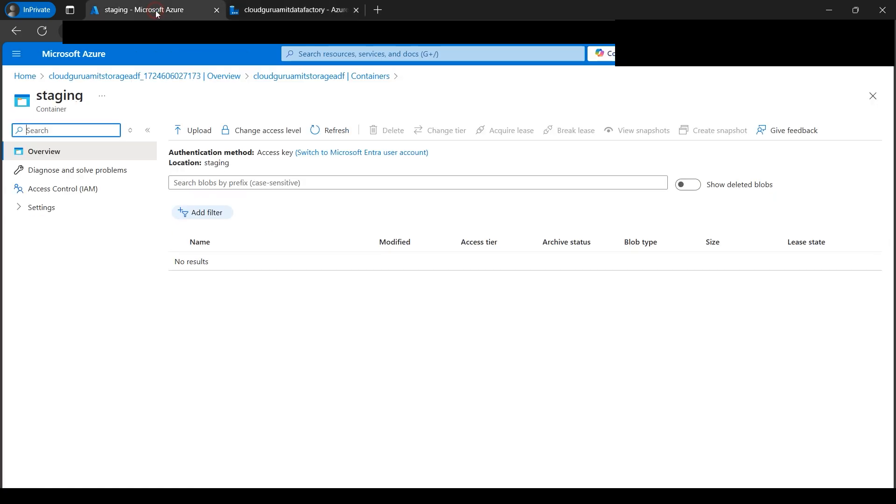
{"action": "left_click", "coordinate": [326, 132]}
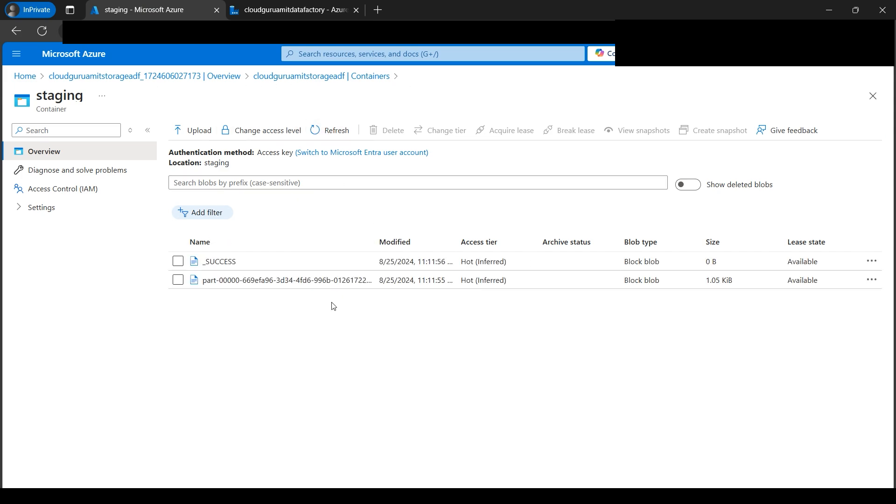
{"action": "left_click_drag", "start_coordinate": [373, 241], "coordinate": [551, 242]}
{"action": "left_click_drag", "start_coordinate": [418, 281], "coordinate": [406, 285]}
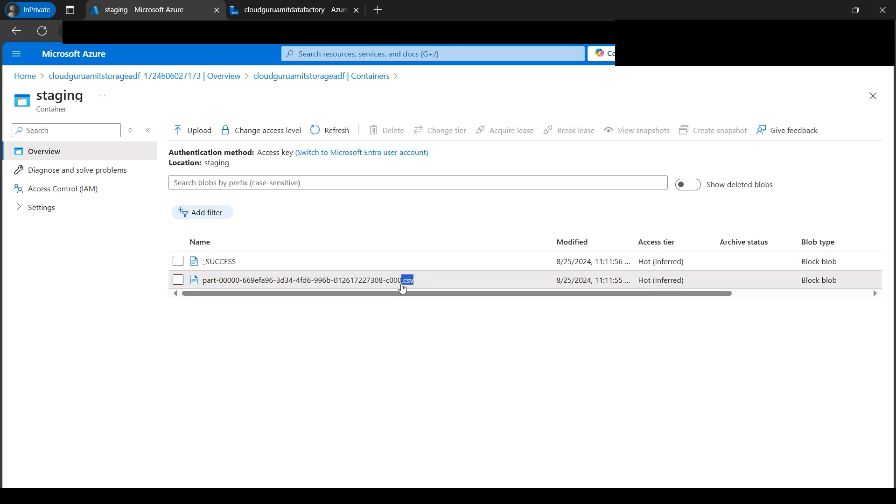
Switch back to the data factory and open the data flow details of the Data flow1 activity run
{"action": "key", "text": "ctrl+Tab"}
{"action": "mouse_move", "coordinate": [466, 449]}
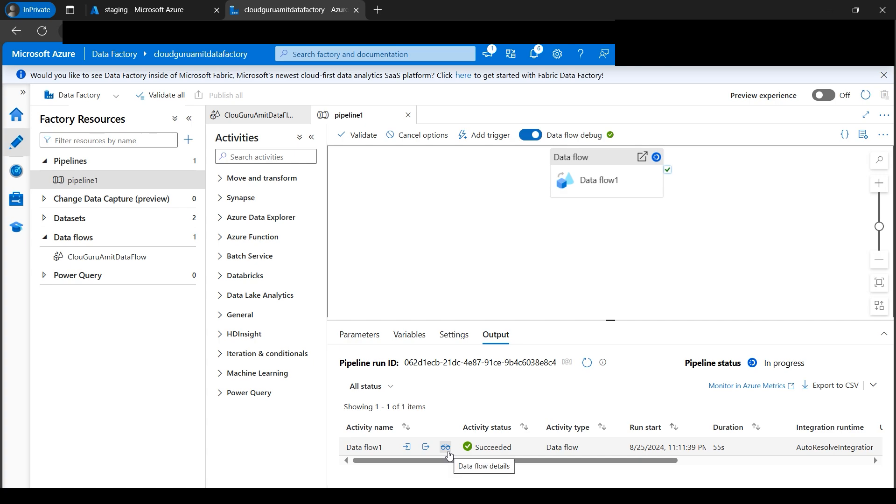
{"action": "left_click", "coordinate": [445, 448]}
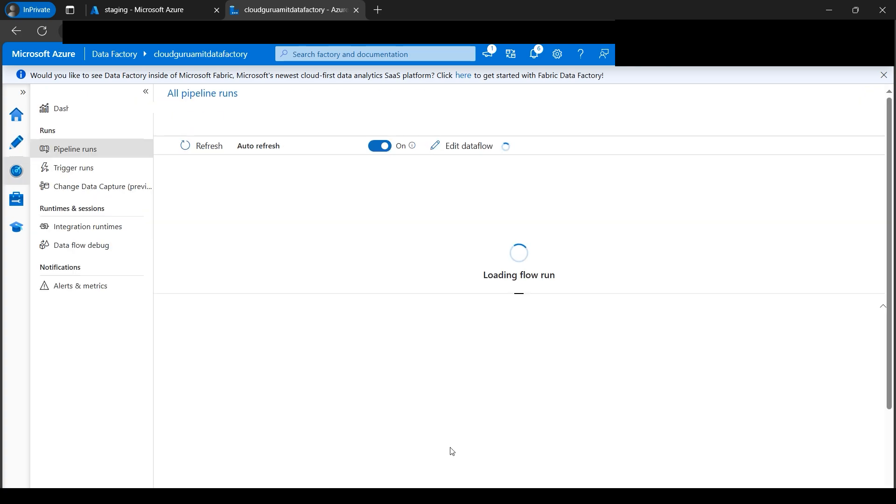
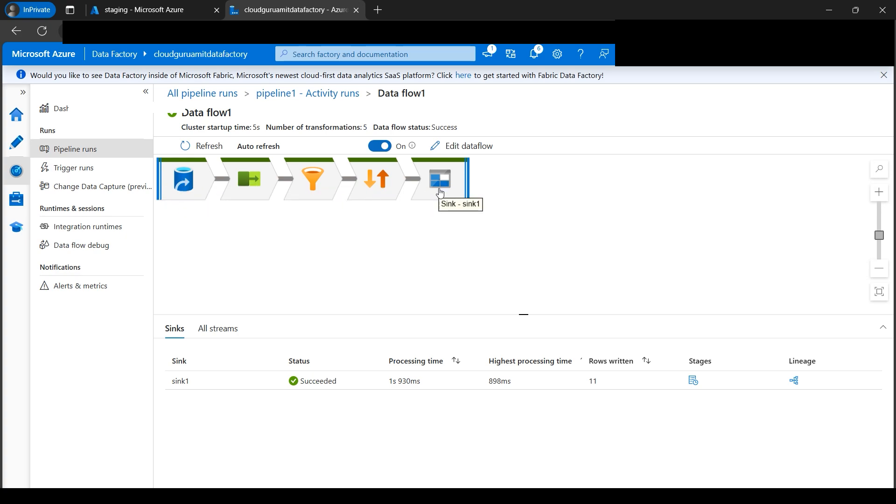
Review the architecture diagram and the Mapping Data Flow Theory image in the photo viewer, and return to the run details
{"action": "left_click", "coordinate": [332, 487]}
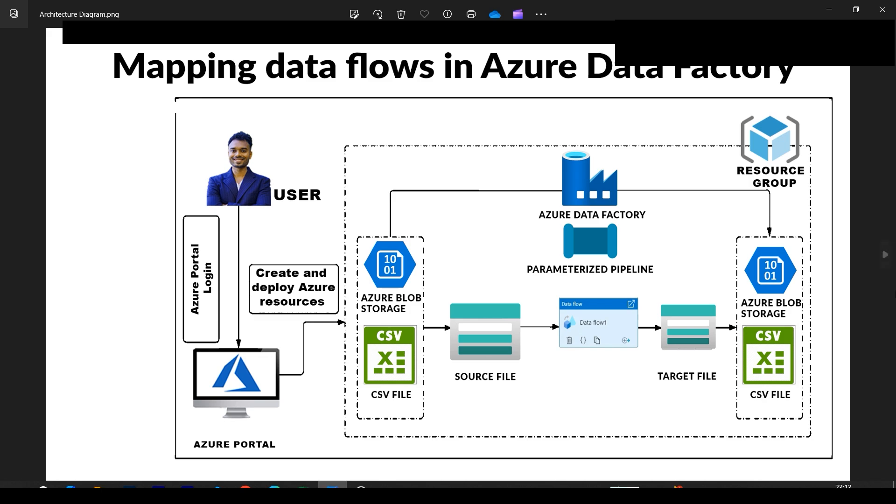
{"action": "left_click", "coordinate": [886, 254]}
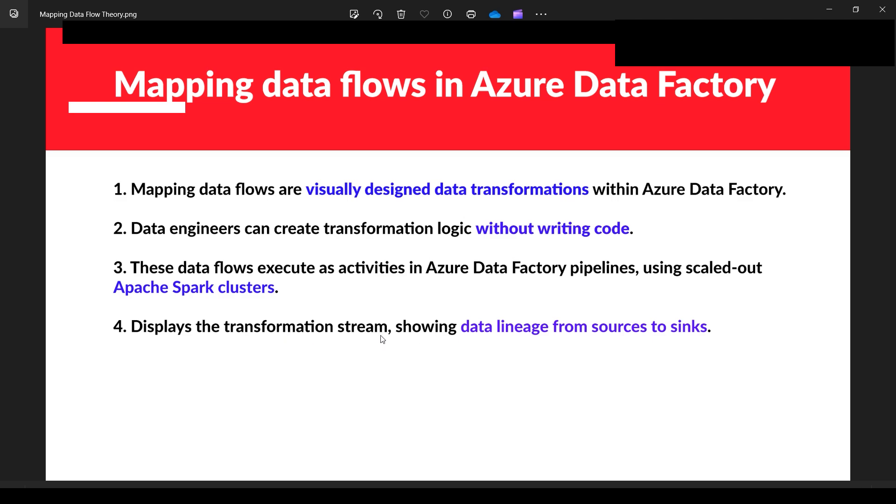
{"action": "left_click", "coordinate": [274, 487]}
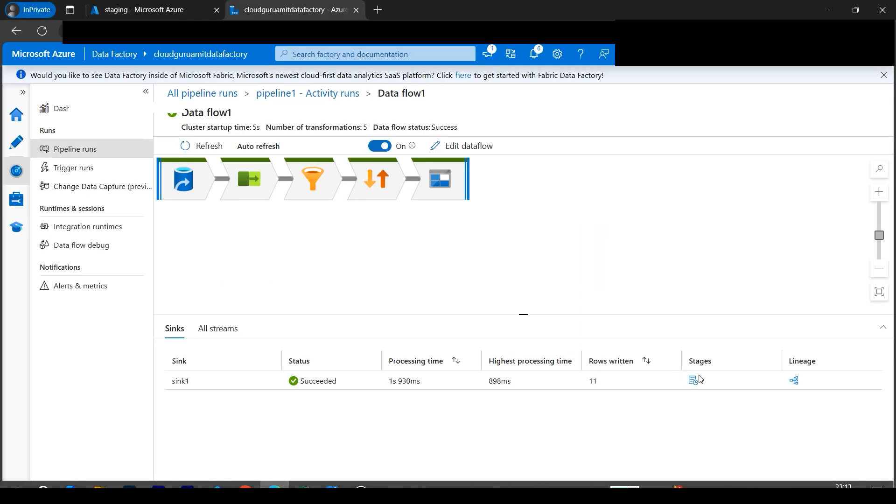
Examine sink1's column lineage and its row counts and processing times by transformation and by stage
{"action": "left_click", "coordinate": [794, 381]}
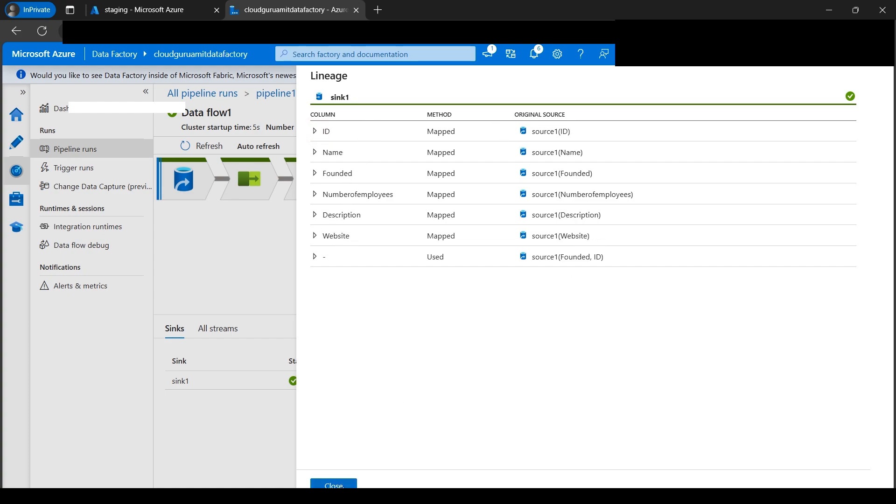
{"action": "left_click", "coordinate": [334, 485]}
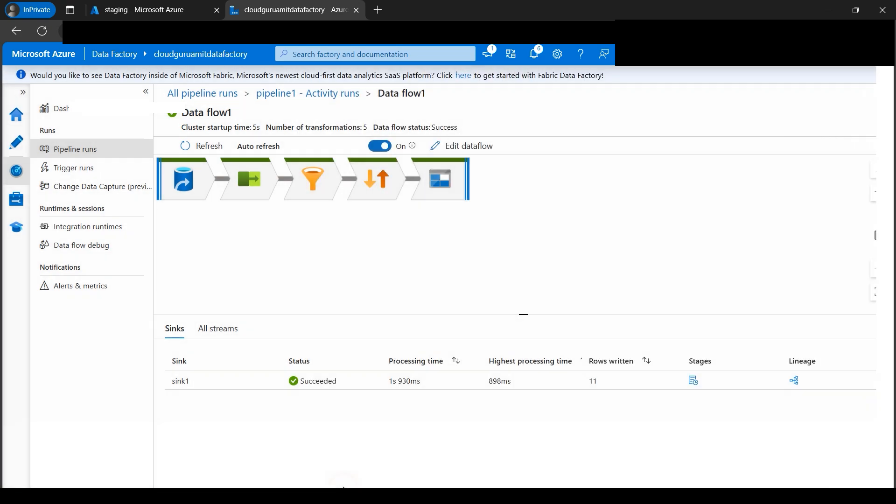
{"action": "left_click", "coordinate": [693, 380]}
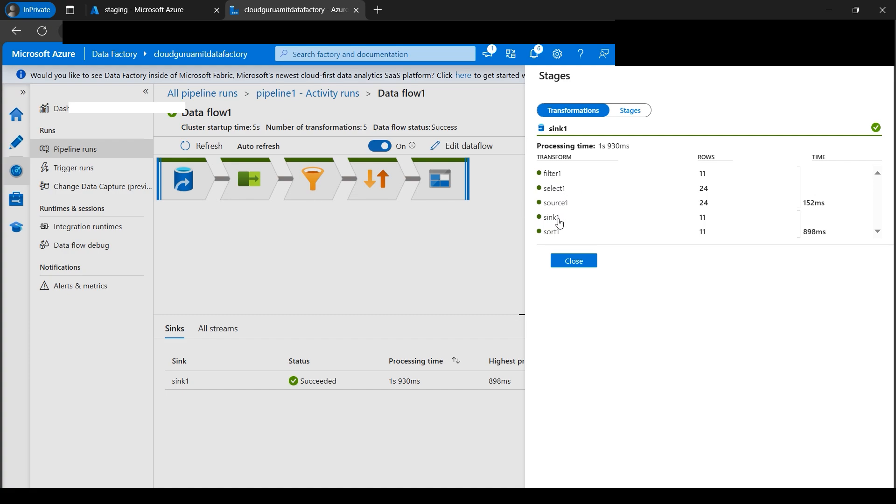
{"action": "left_click", "coordinate": [619, 114]}
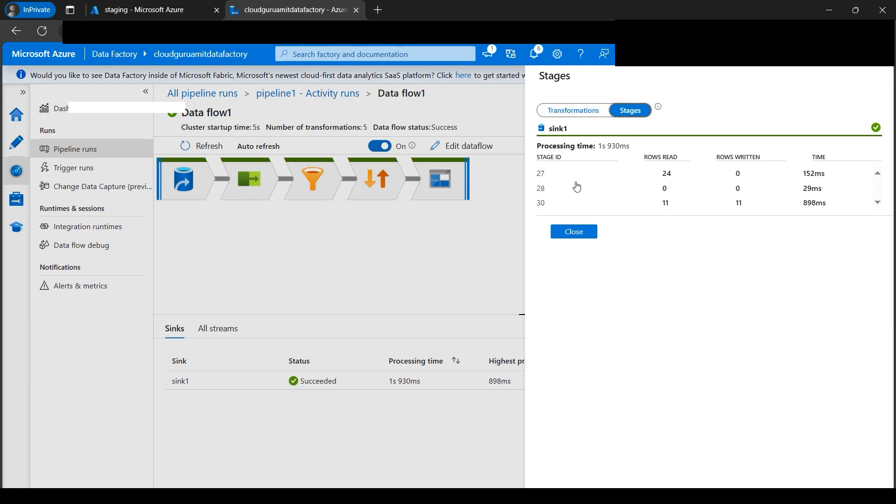
{"action": "left_click", "coordinate": [567, 112]}
{"action": "left_click", "coordinate": [583, 262]}
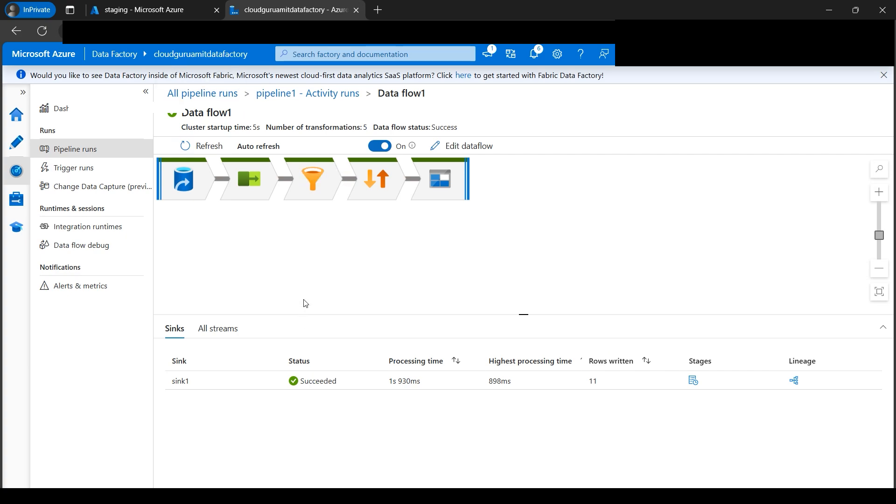
Check pipeline1's final status in the debug pipeline runs and return to authoring the data flow
{"action": "left_click", "coordinate": [80, 155]}
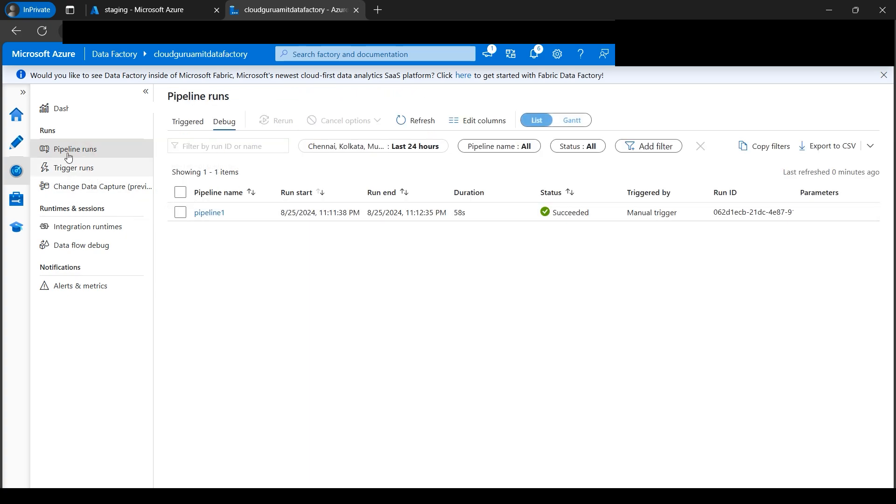
{"action": "left_click", "coordinate": [15, 148]}
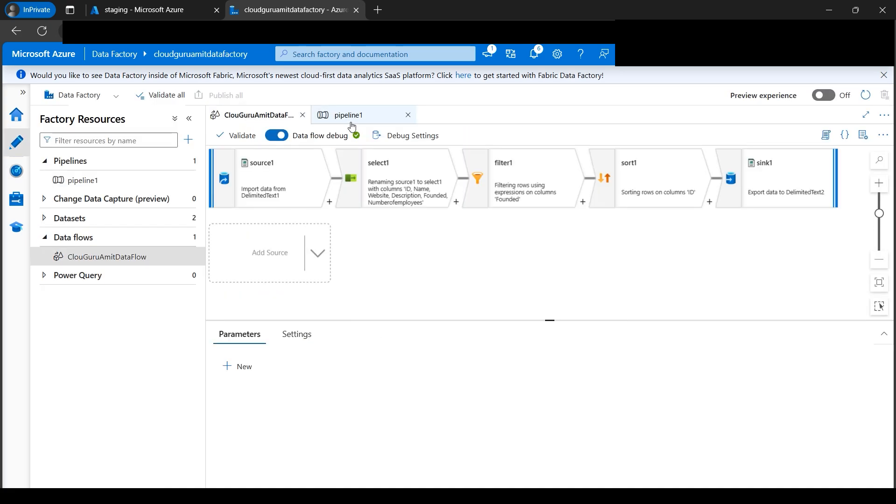
Switch to the staging container, open the part-00000 CSV output file for editing, and preview its contents as a table
{"action": "left_click", "coordinate": [161, 11]}
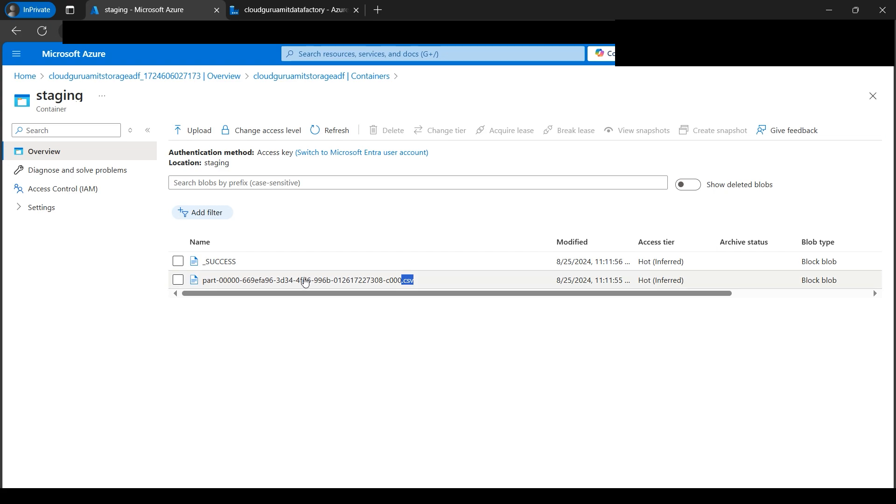
{"action": "left_click_drag", "start_coordinate": [649, 300], "coordinate": [793, 300]}
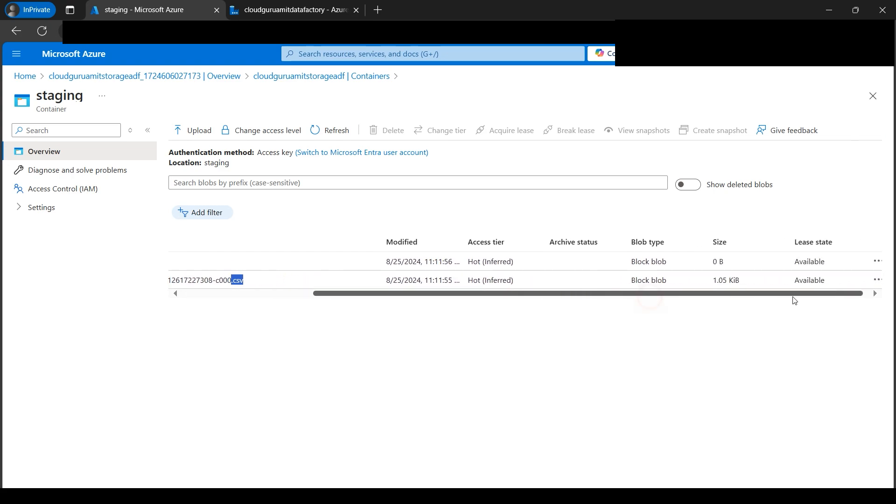
{"action": "left_click", "coordinate": [871, 280]}
{"action": "left_click", "coordinate": [802, 285]}
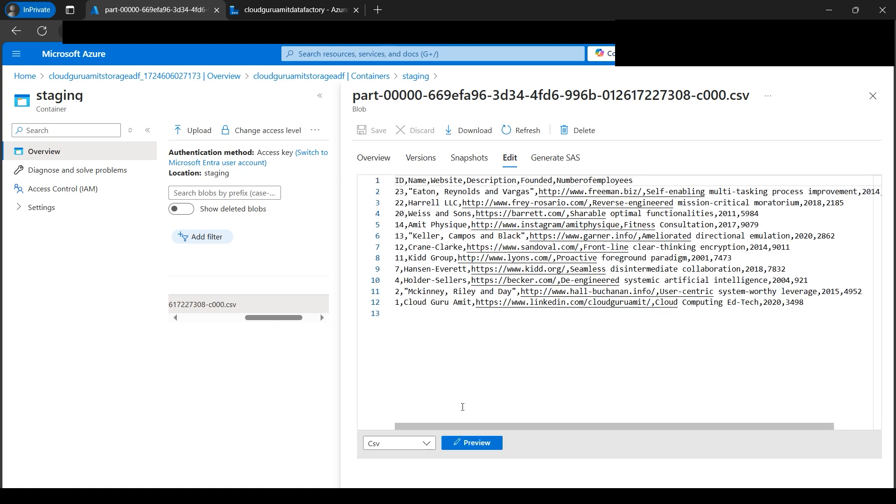
{"action": "left_click", "coordinate": [475, 443]}
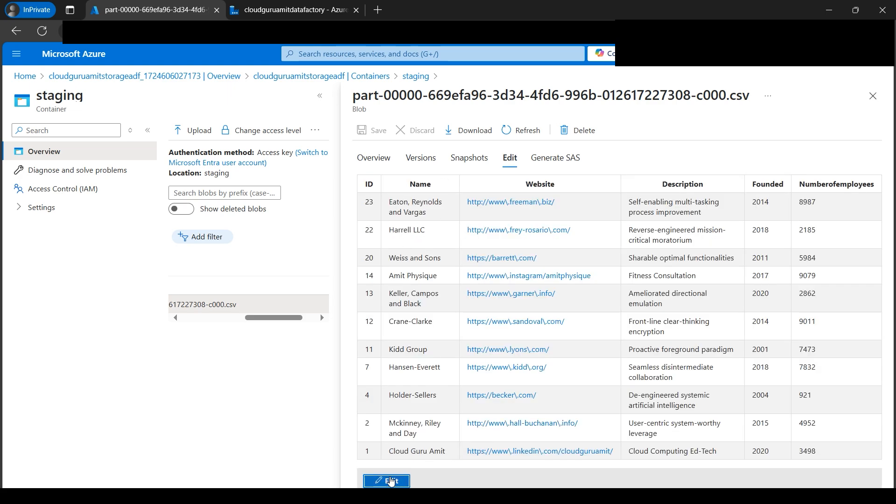
Compare the output preview with the source Company workbook in Excel, checking the Country and Industry columns, and return to the preview
{"action": "left_click", "coordinate": [310, 493]}
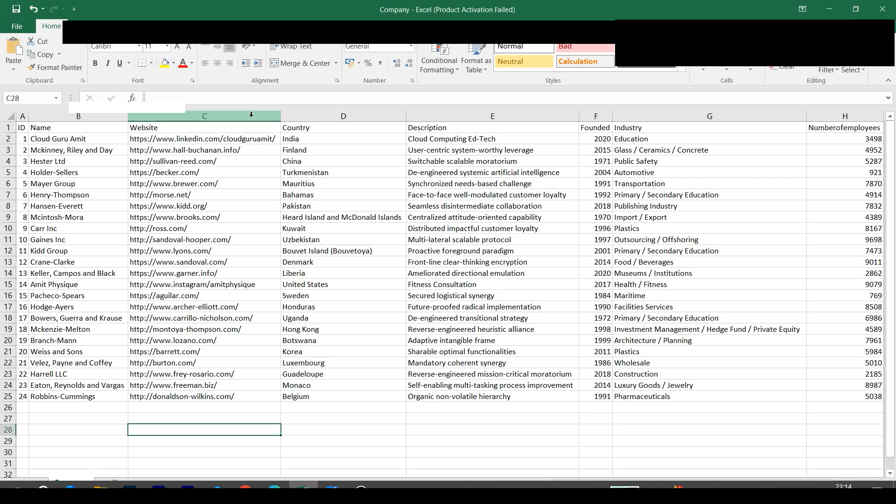
{"action": "left_click", "coordinate": [312, 118]}
{"action": "left_click", "coordinate": [680, 117]}
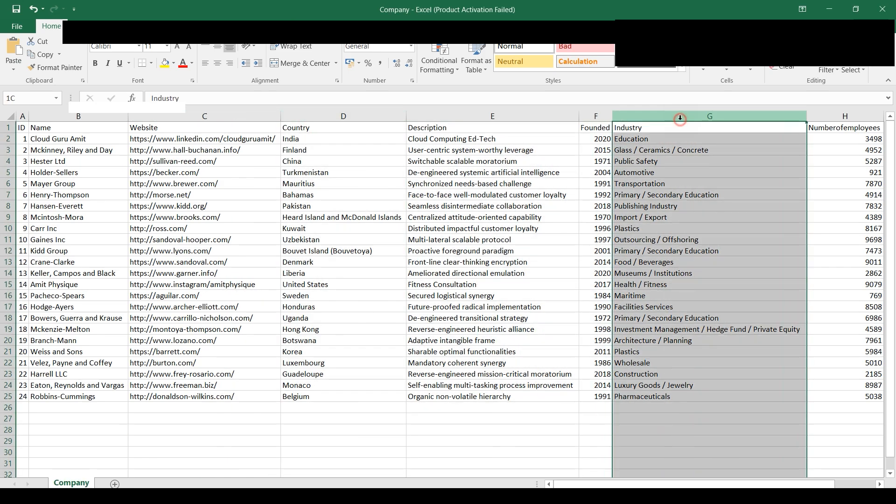
{"action": "left_click", "coordinate": [275, 493]}
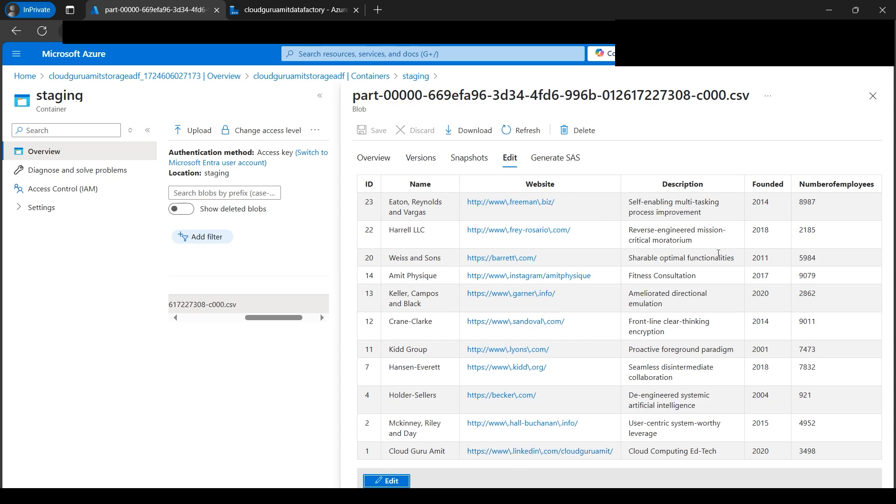
{"action": "key", "text": "alt+Tab"}
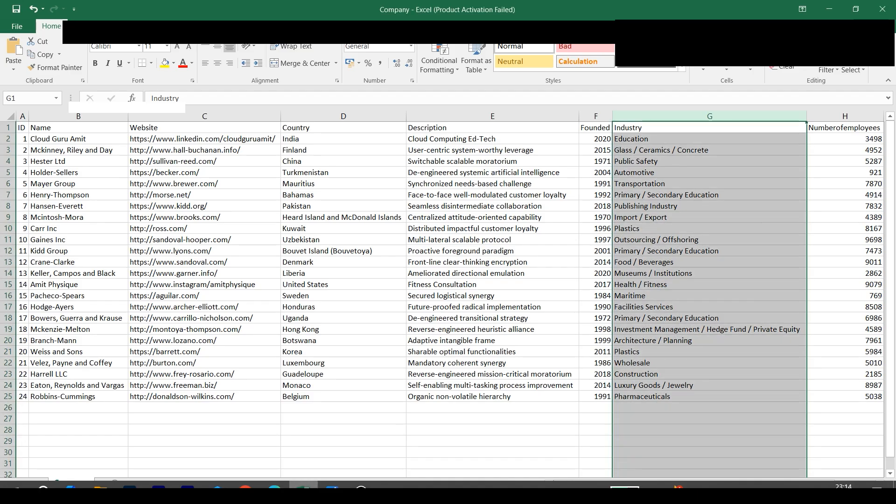
{"action": "key", "text": "alt+Tab"}
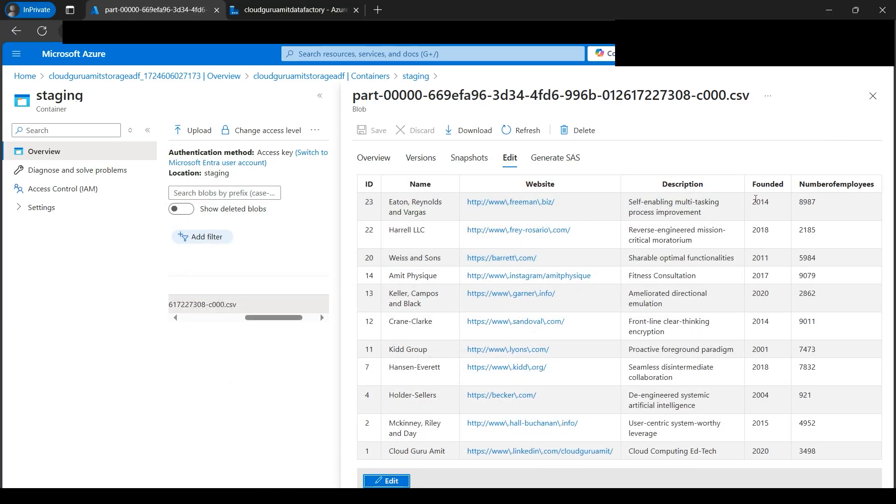
Examine the Founded years, company names and ID sort order in the output file's preview
{"action": "left_click_drag", "start_coordinate": [752, 205], "coordinate": [770, 210]}
{"action": "triple_click", "coordinate": [394, 451]}
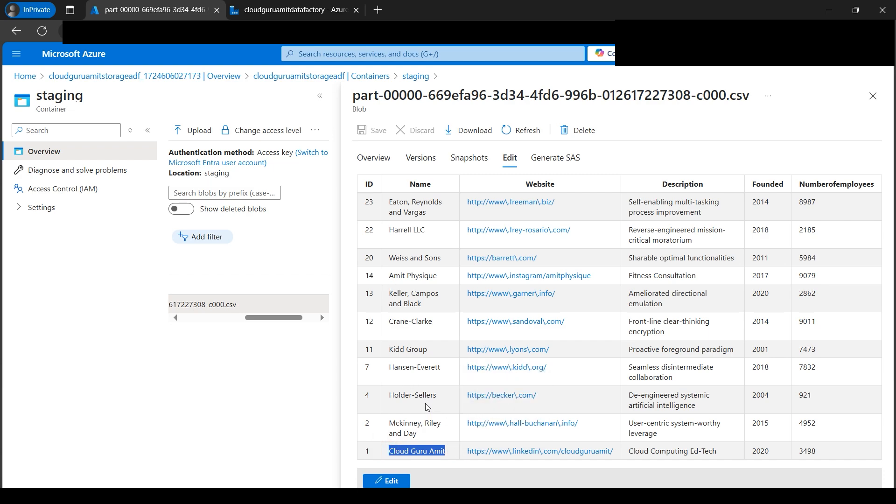
{"action": "triple_click", "coordinate": [408, 276]}
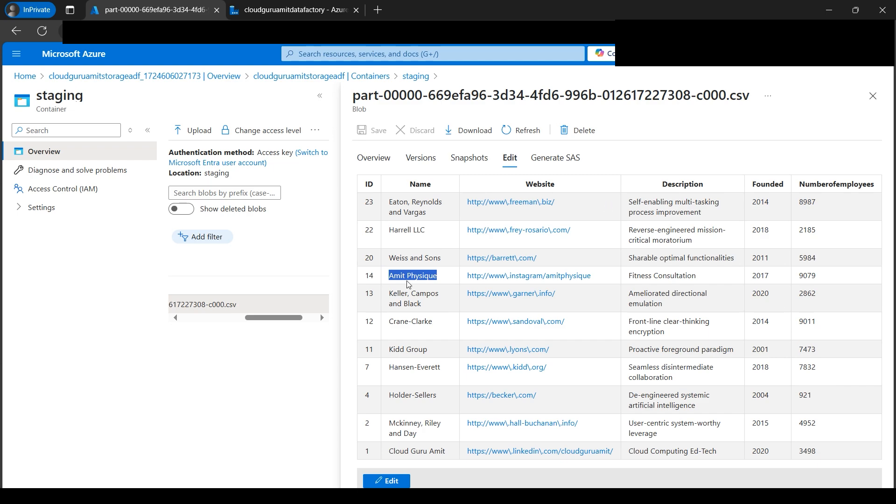
{"action": "left_click", "coordinate": [651, 164]}
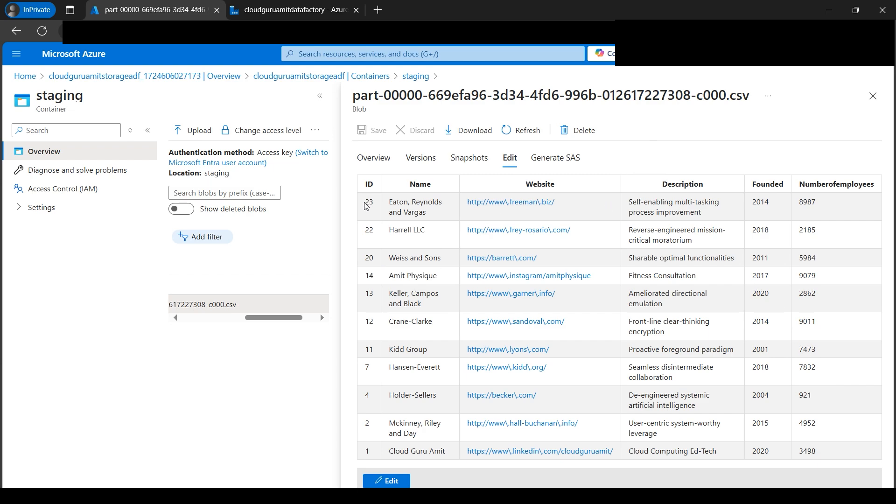
{"action": "left_click_drag", "start_coordinate": [364, 205], "coordinate": [368, 308]}
{"action": "left_click", "coordinate": [374, 424]}
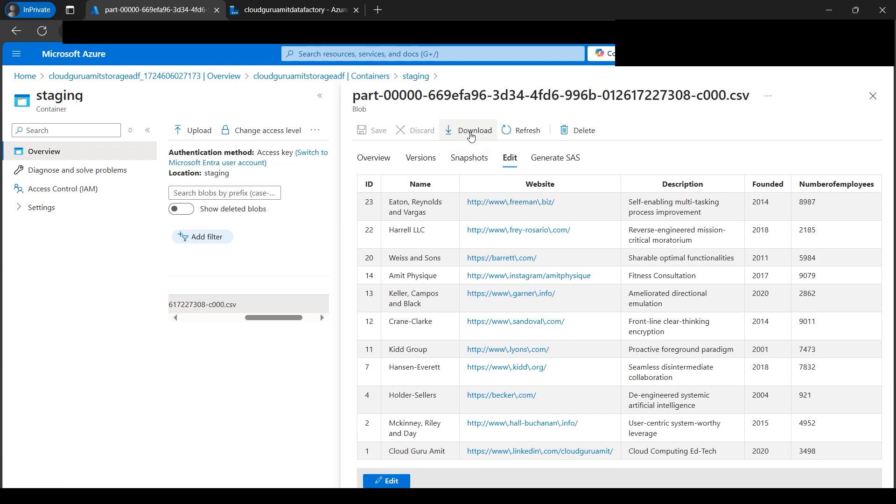
Download the part-00000 CSV file, open it in Excel, and autofit all columns to their contents
{"action": "left_click", "coordinate": [470, 131]}
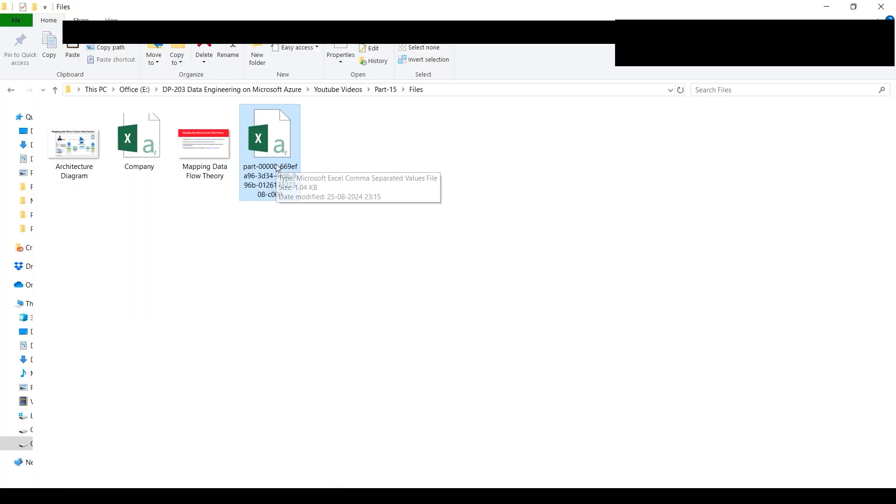
{"action": "double_click", "coordinate": [277, 168]}
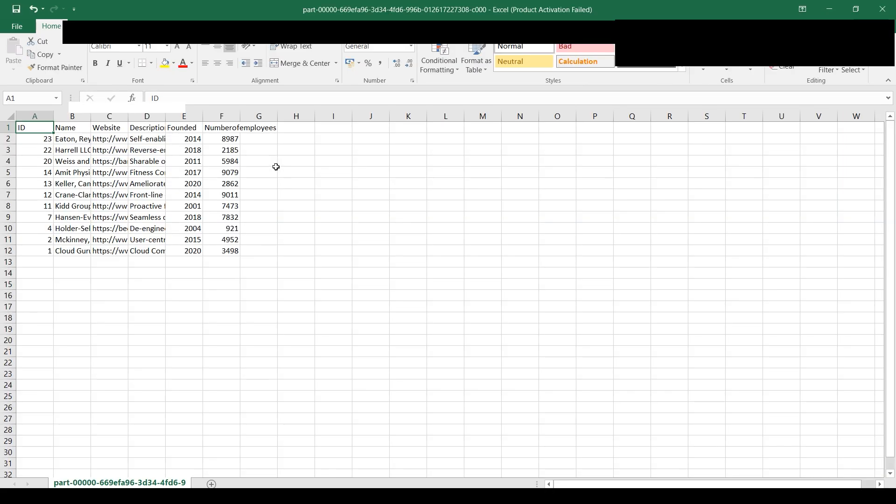
{"action": "left_click", "coordinate": [11, 114]}
{"action": "double_click", "coordinate": [91, 117]}
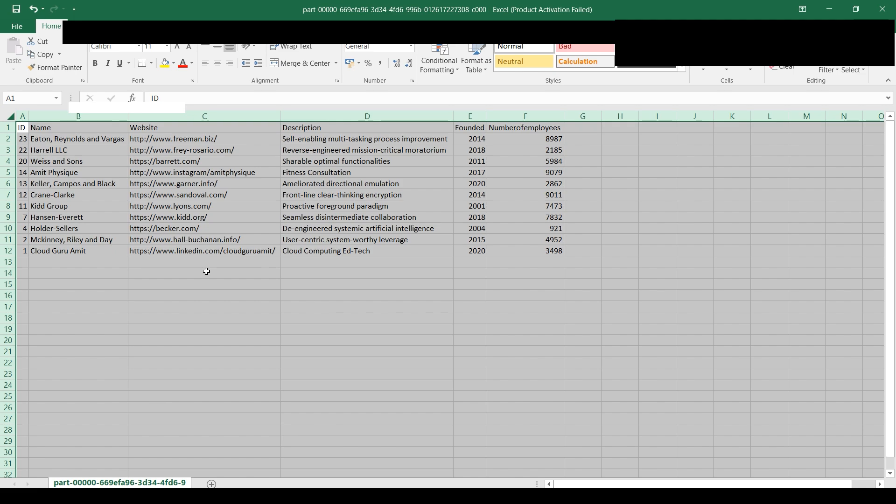
{"action": "left_click", "coordinate": [206, 271]}
Inspect the Website column values from C2 to C12 in the downloaded output file
{"action": "left_click", "coordinate": [205, 116]}
{"action": "left_click", "coordinate": [286, 213]}
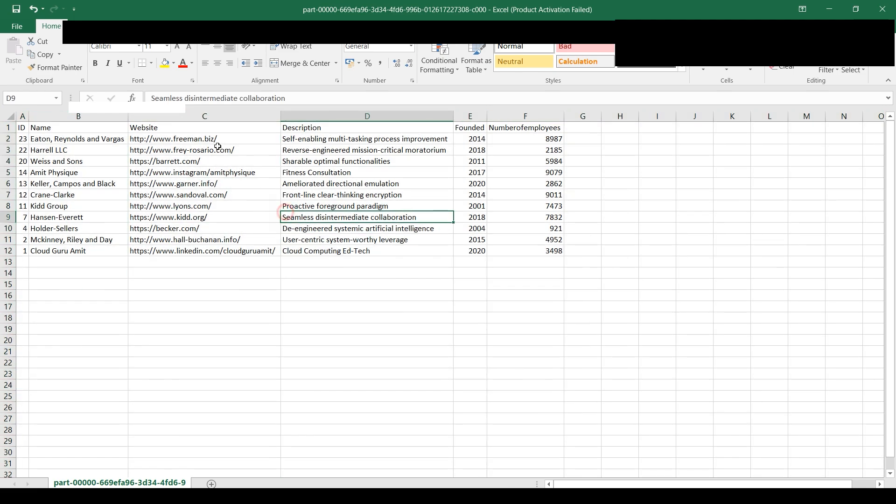
{"action": "left_click_drag", "start_coordinate": [204, 140], "coordinate": [204, 254]}
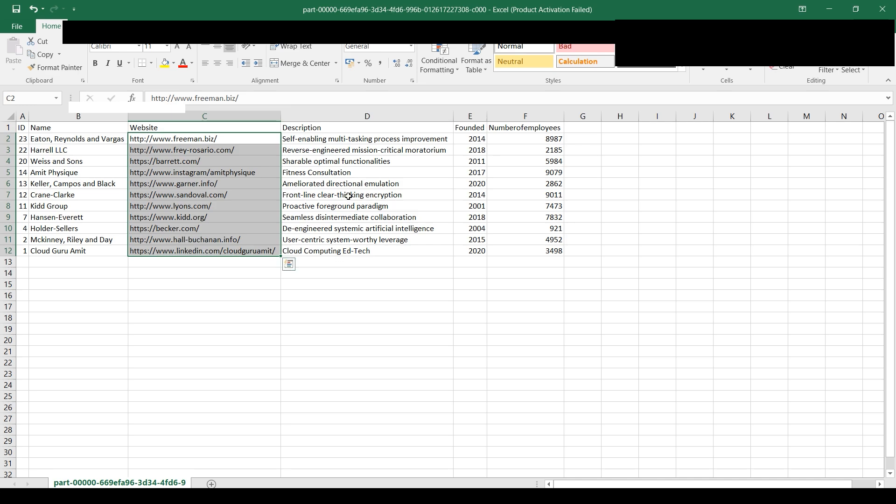
{"action": "left_click", "coordinate": [215, 327]}
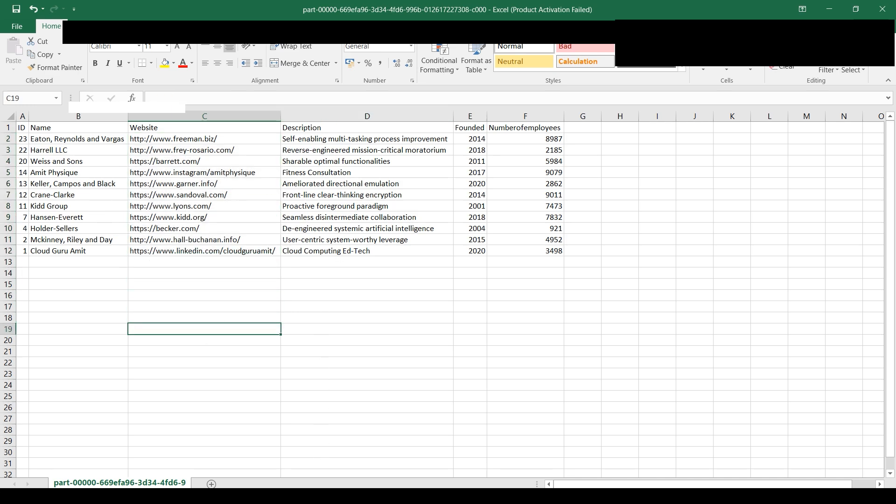
Review the Mapping Data Flow Theory and Architecture Diagram images in the photo viewer, and return to the staging container's blob list
{"action": "left_click", "coordinate": [275, 492]}
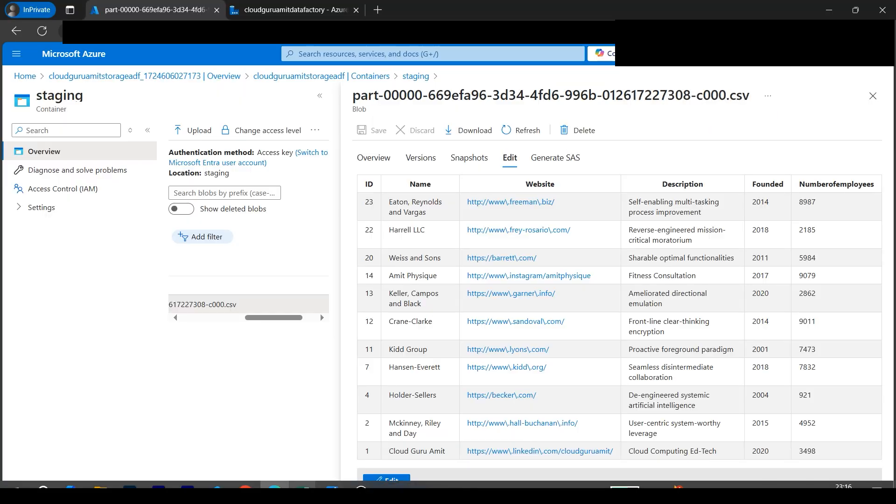
{"action": "left_click", "coordinate": [332, 493]}
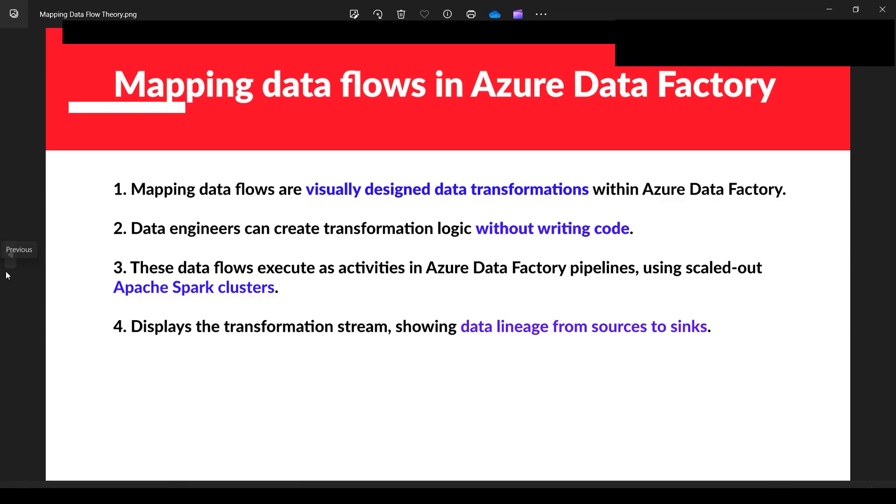
{"action": "left_click", "coordinate": [6, 272]}
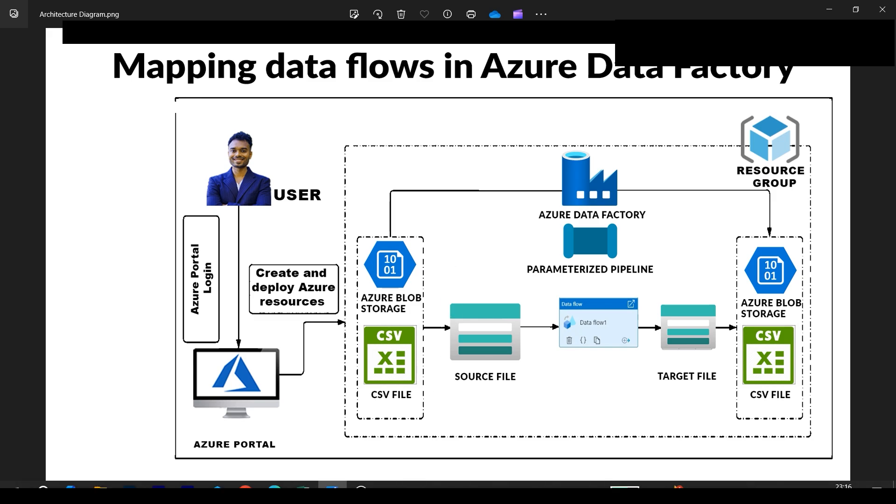
{"action": "left_click", "coordinate": [274, 491]}
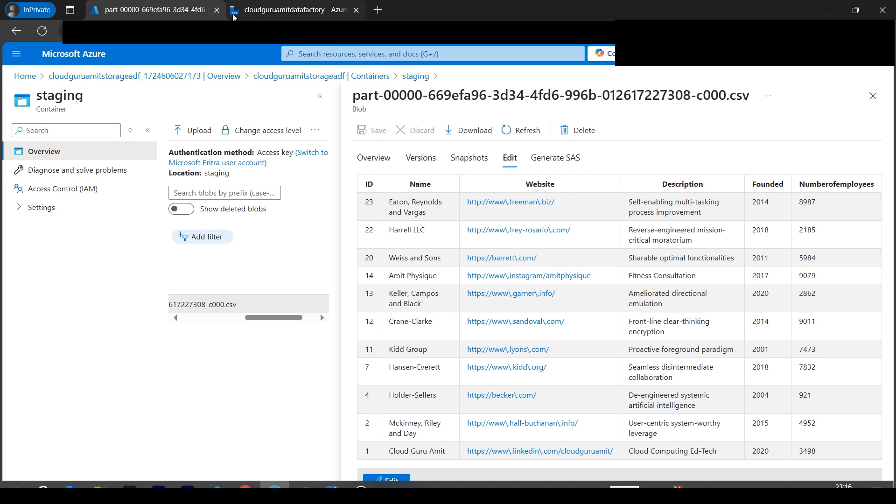
{"action": "left_click", "coordinate": [280, 78]}
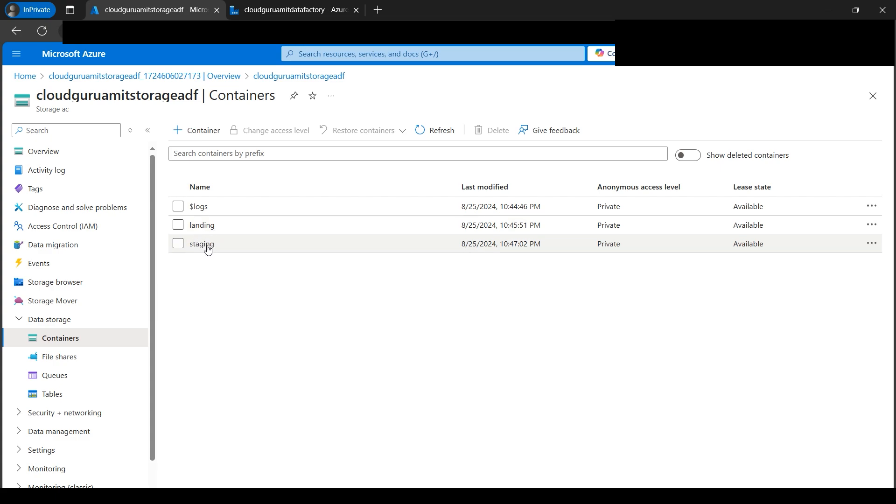
{"action": "left_click", "coordinate": [205, 245]}
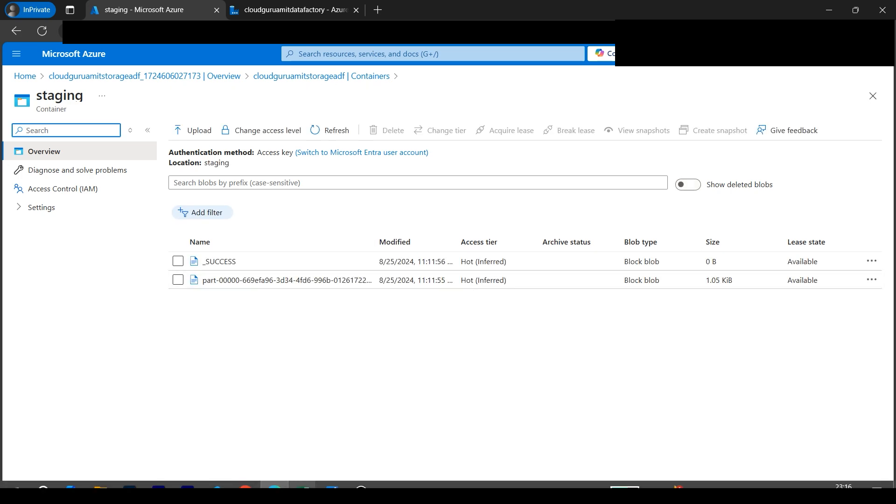
Recap the architecture diagram and mapping data flow theory alongside the ClouGuruAmitDataFlow canvas in the data factory
{"action": "left_click", "coordinate": [332, 487]}
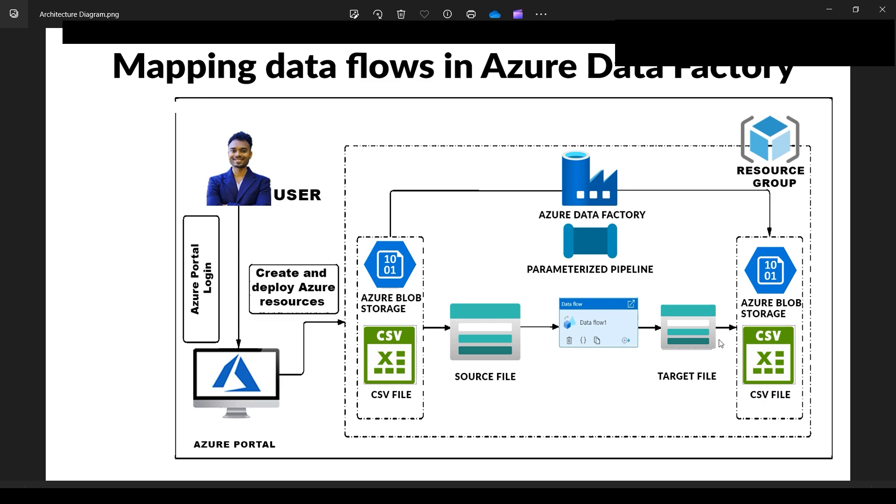
{"action": "key", "text": "Right"}
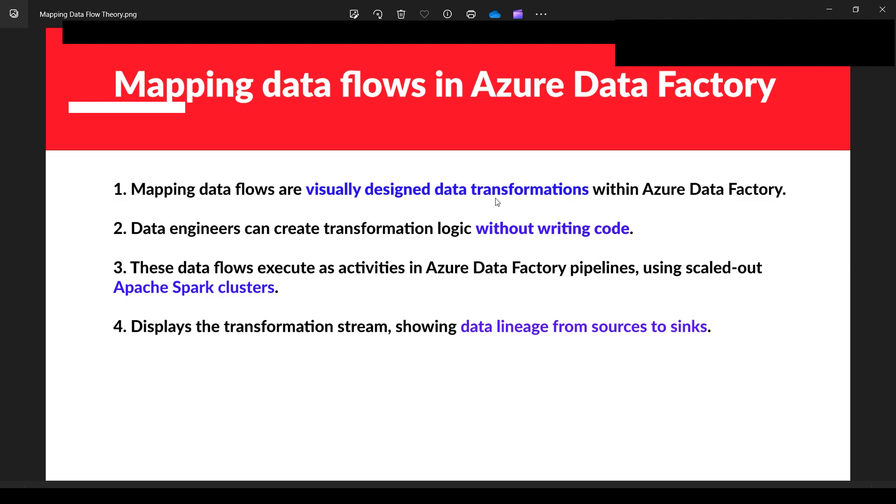
{"action": "left_click", "coordinate": [274, 486]}
{"action": "left_click", "coordinate": [247, 6]}
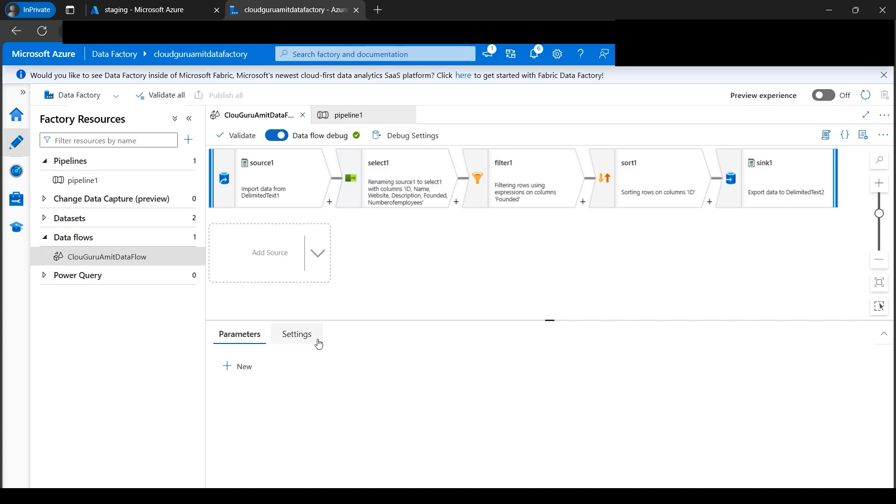
{"action": "mouse_move", "coordinate": [303, 500]}
{"action": "left_click", "coordinate": [332, 494]}
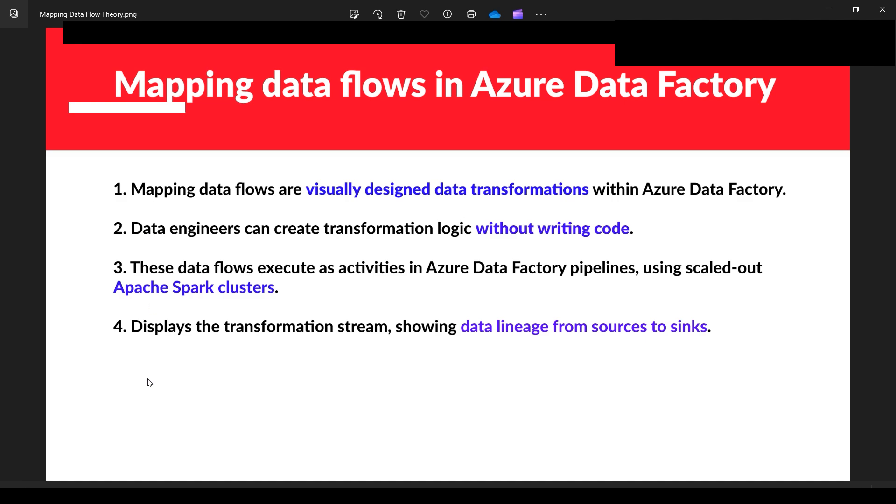
{"action": "left_click", "coordinate": [7, 240]}
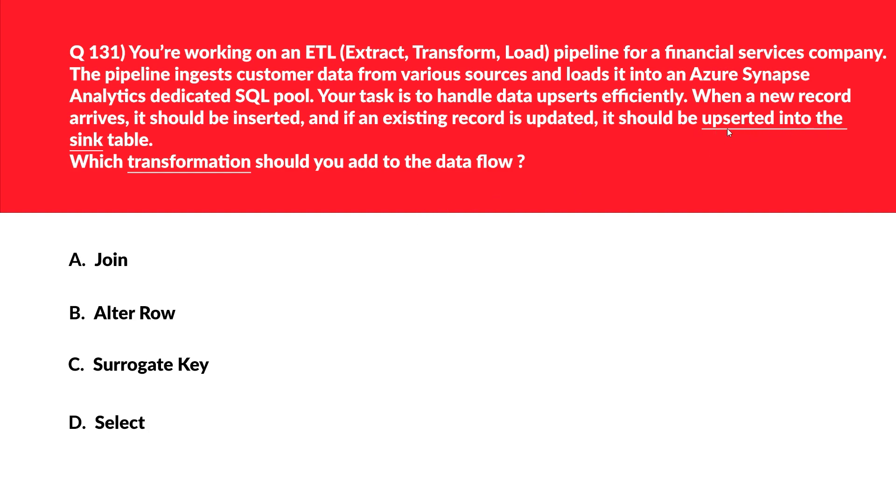
{"action": "key", "text": "Right"}
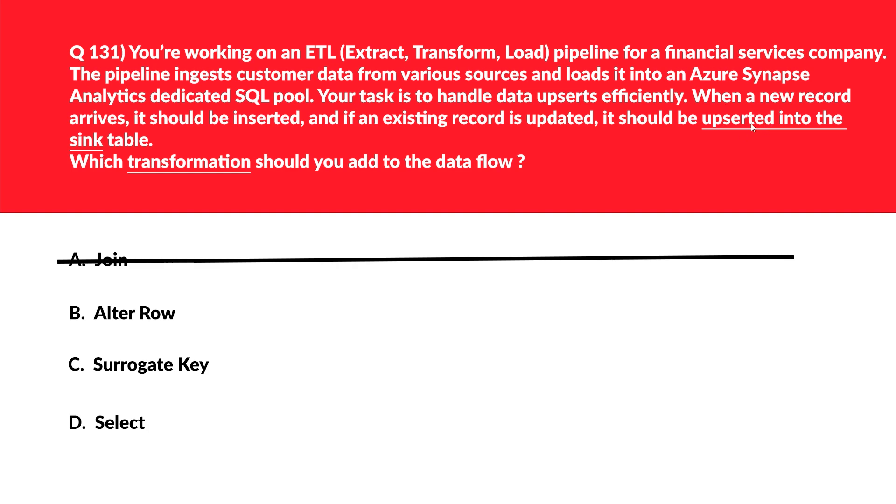
{"action": "key", "text": "Right"}
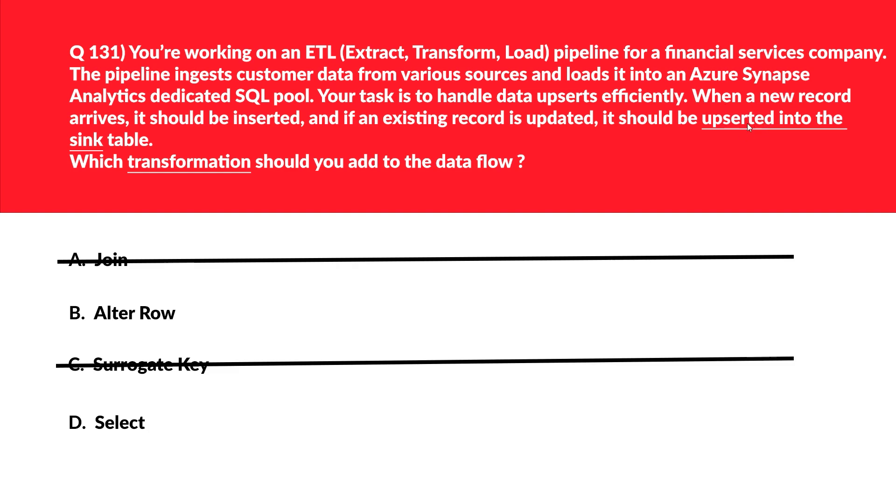